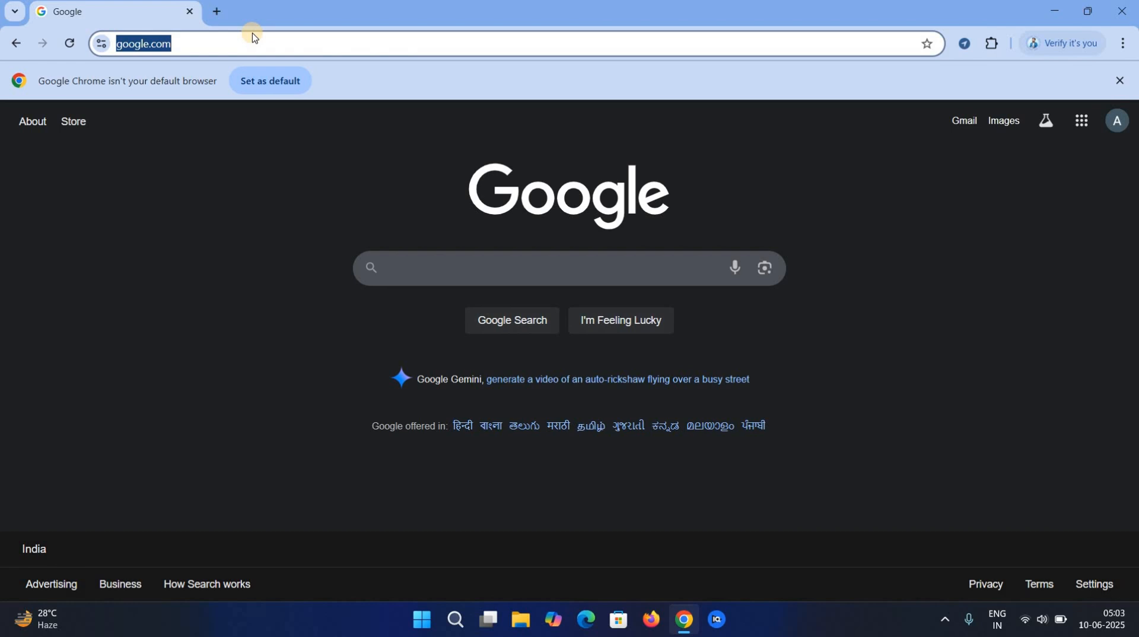
Search the web for "lrc" and open the BiharBhumi portal from the results.
{"action": "type", "text": "L"}
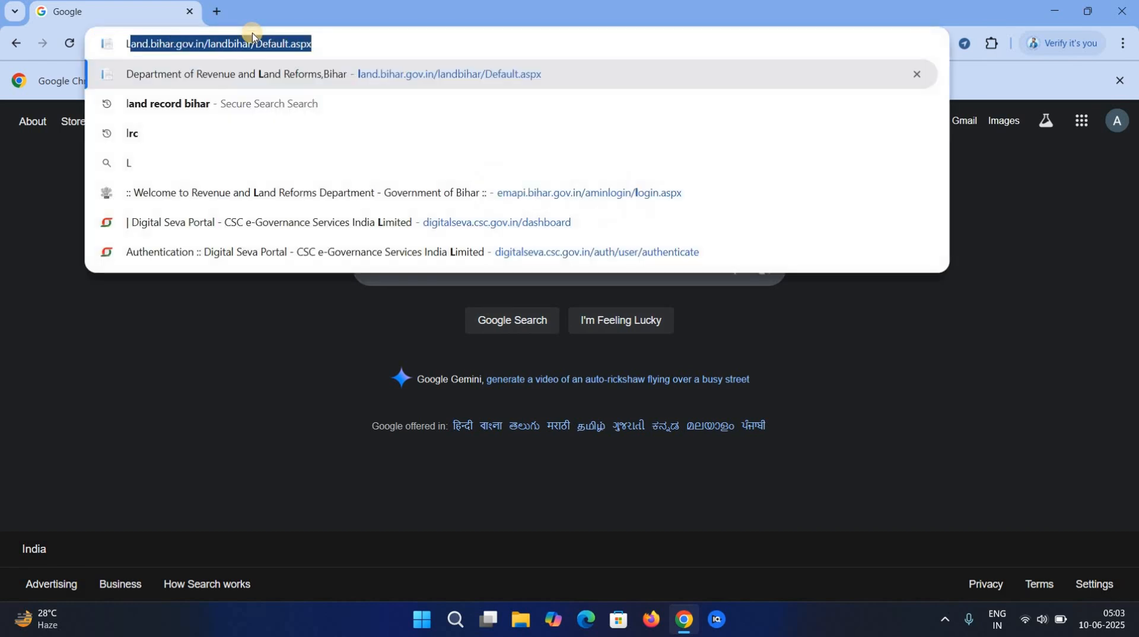
{"action": "type", "text": "rc"}
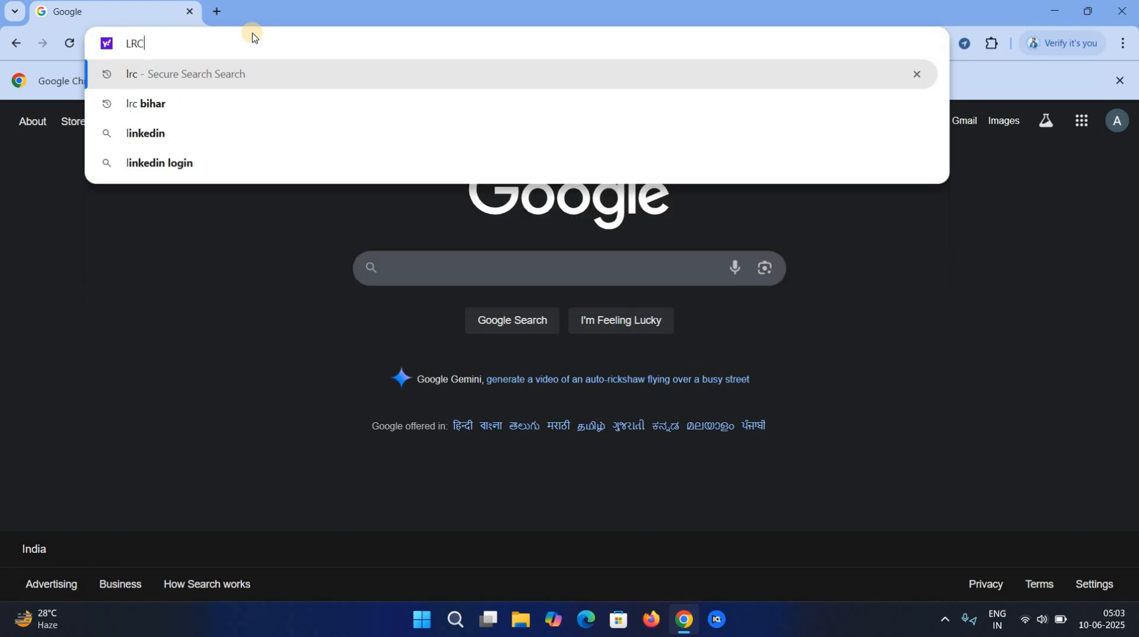
{"action": "key", "text": "Return"}
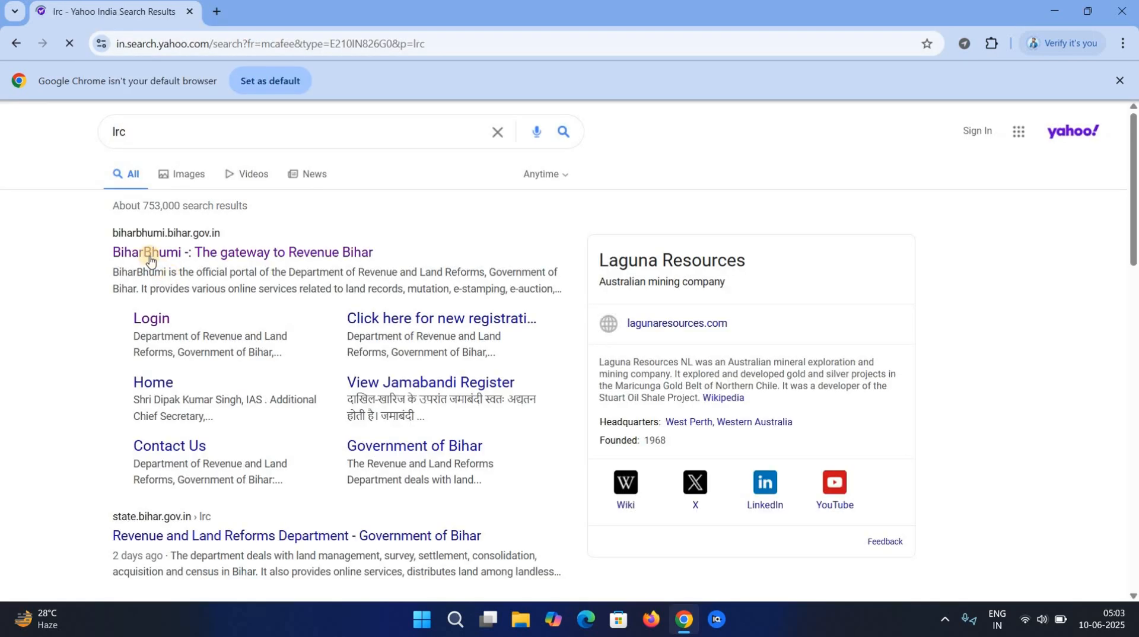
{"action": "left_click", "coordinate": [151, 259]}
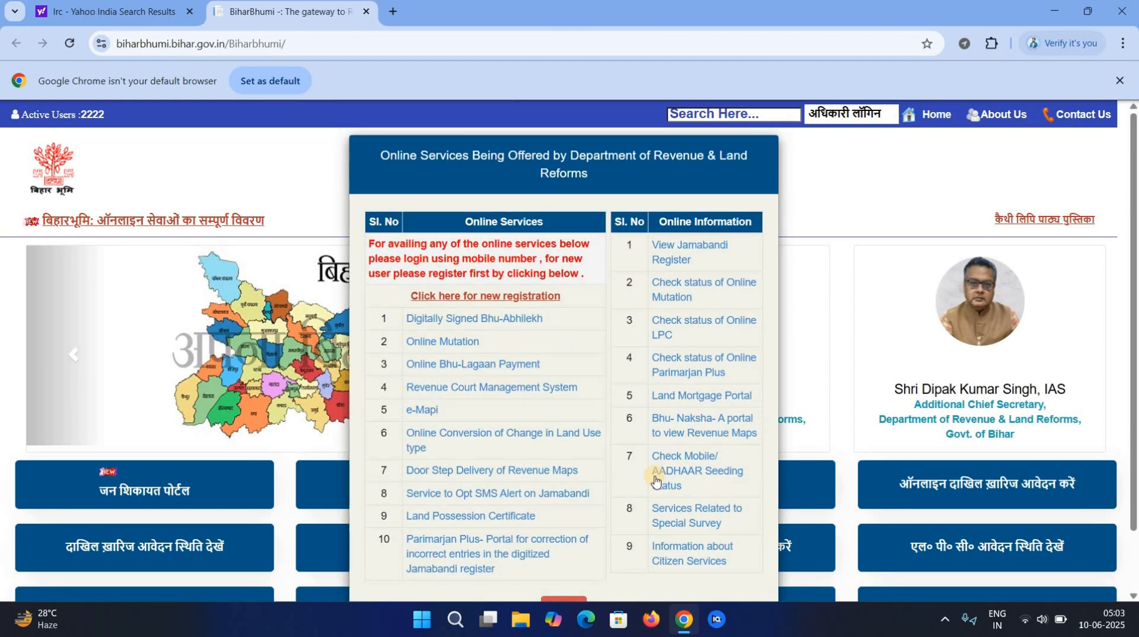
Dismiss the online services notice on the BiharBhumi portal and open the e-Mapi service.
{"action": "scroll", "coordinate": [553, 605], "scroll_direction": "down", "scroll_amount": 1}
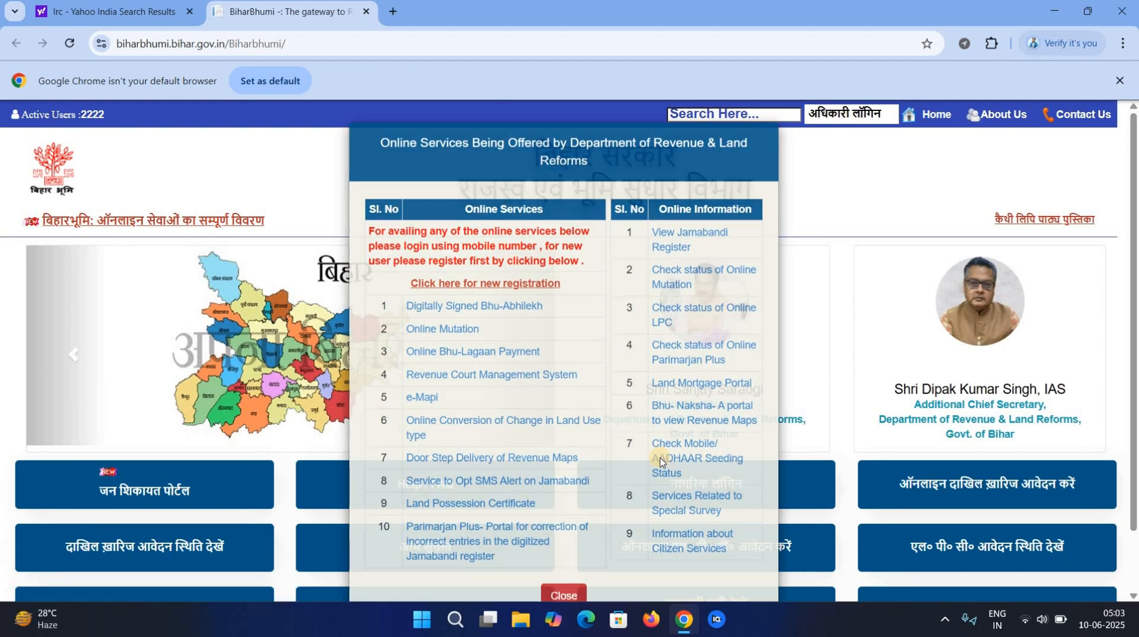
{"action": "left_click", "coordinate": [562, 595]}
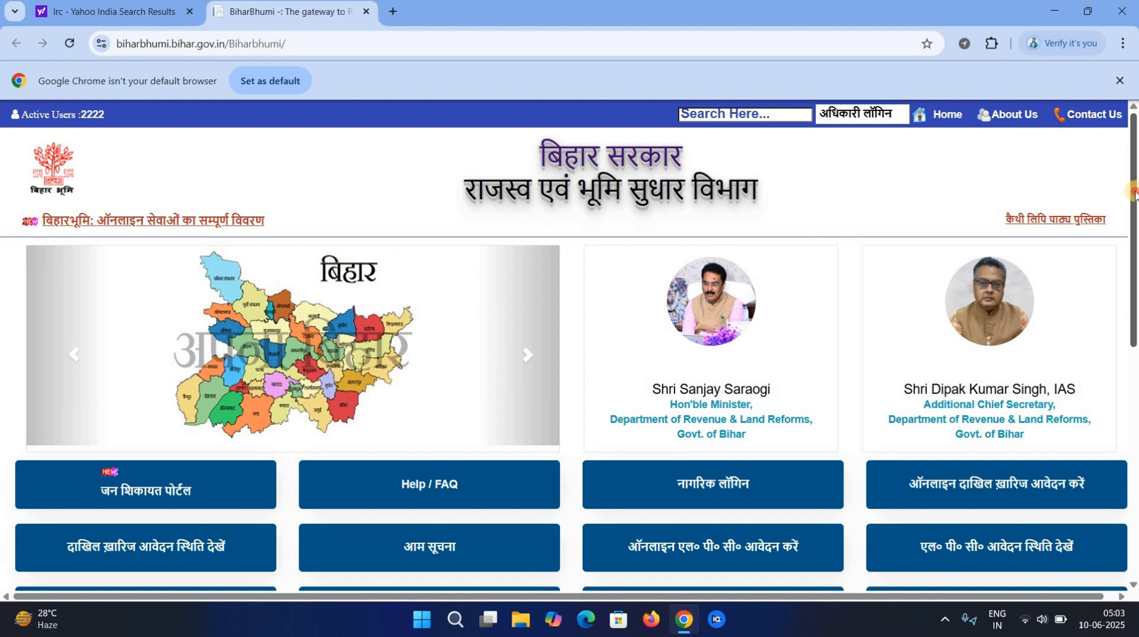
{"action": "scroll", "coordinate": [1133, 267], "scroll_direction": "down", "scroll_amount": 3}
{"action": "scroll", "coordinate": [1135, 306], "scroll_direction": "down", "scroll_amount": 1}
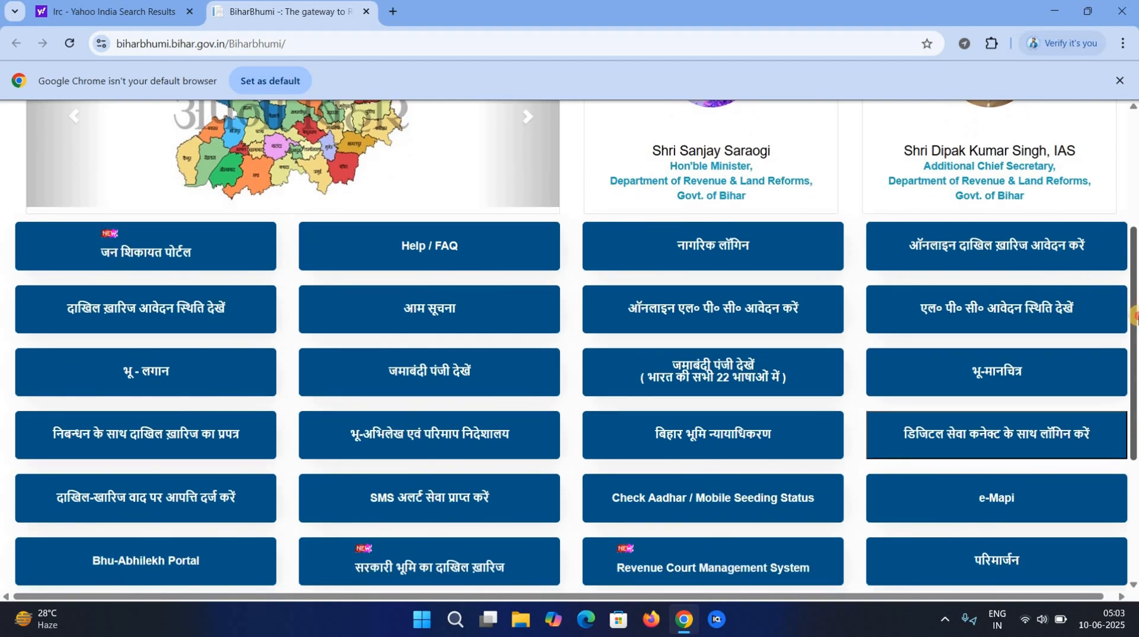
{"action": "scroll", "coordinate": [1135, 314], "scroll_direction": "down", "scroll_amount": 1}
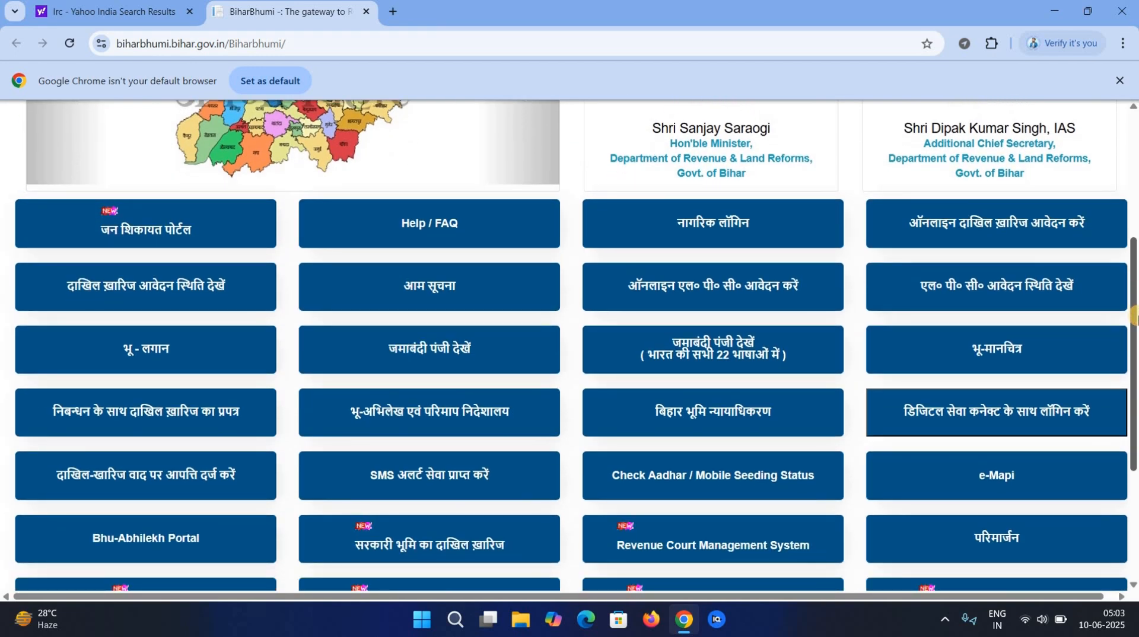
{"action": "left_click", "coordinate": [996, 480]}
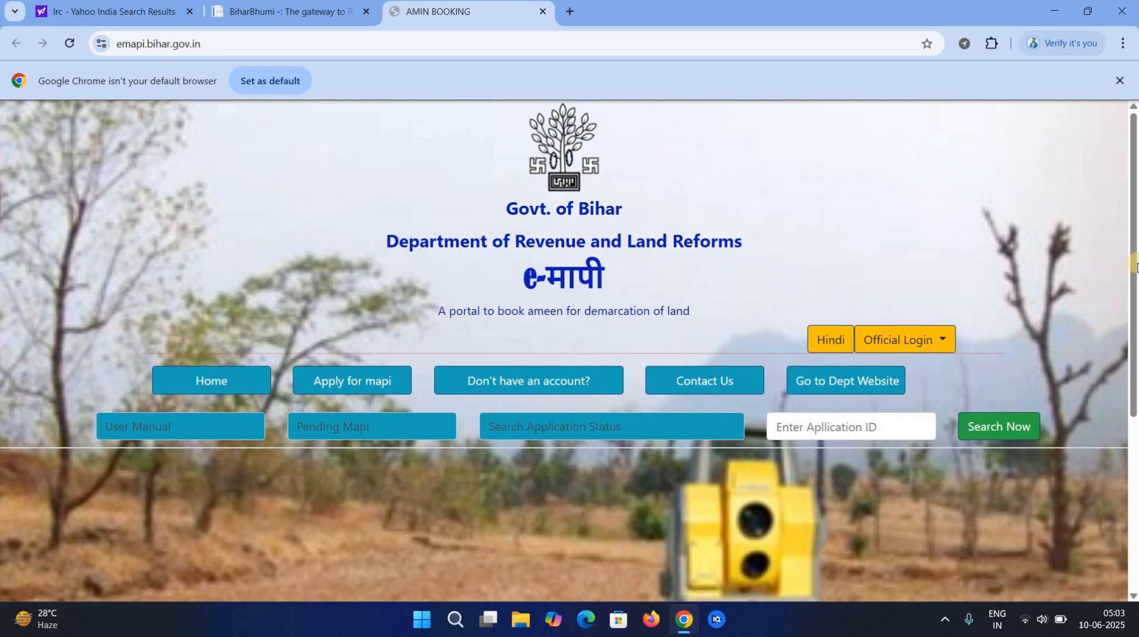
Open the new user registration form from the Apply for mapi login page and review its personal and address fields.
{"action": "scroll", "coordinate": [1134, 297], "scroll_direction": "down", "scroll_amount": 1}
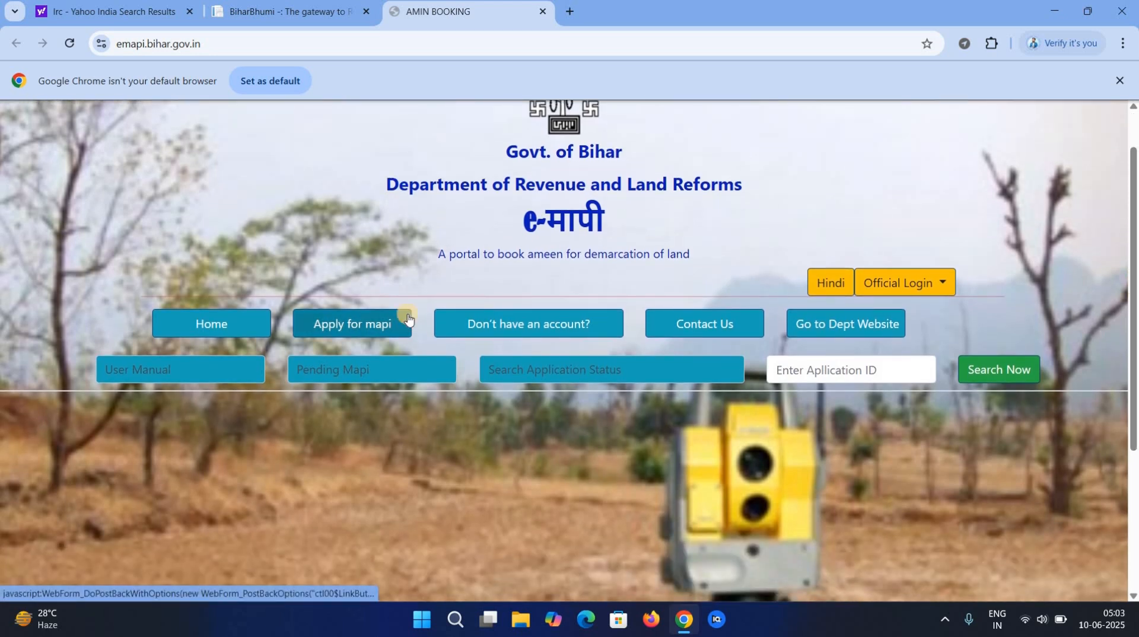
{"action": "left_click", "coordinate": [374, 324]}
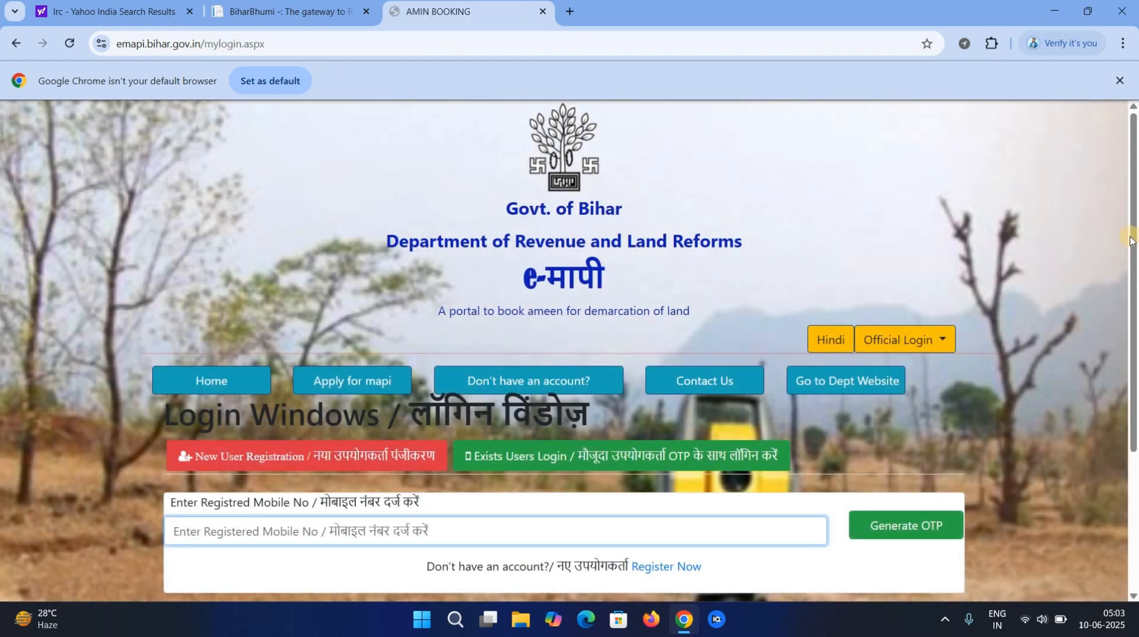
{"action": "scroll", "coordinate": [418, 368], "scroll_direction": "down", "scroll_amount": 3}
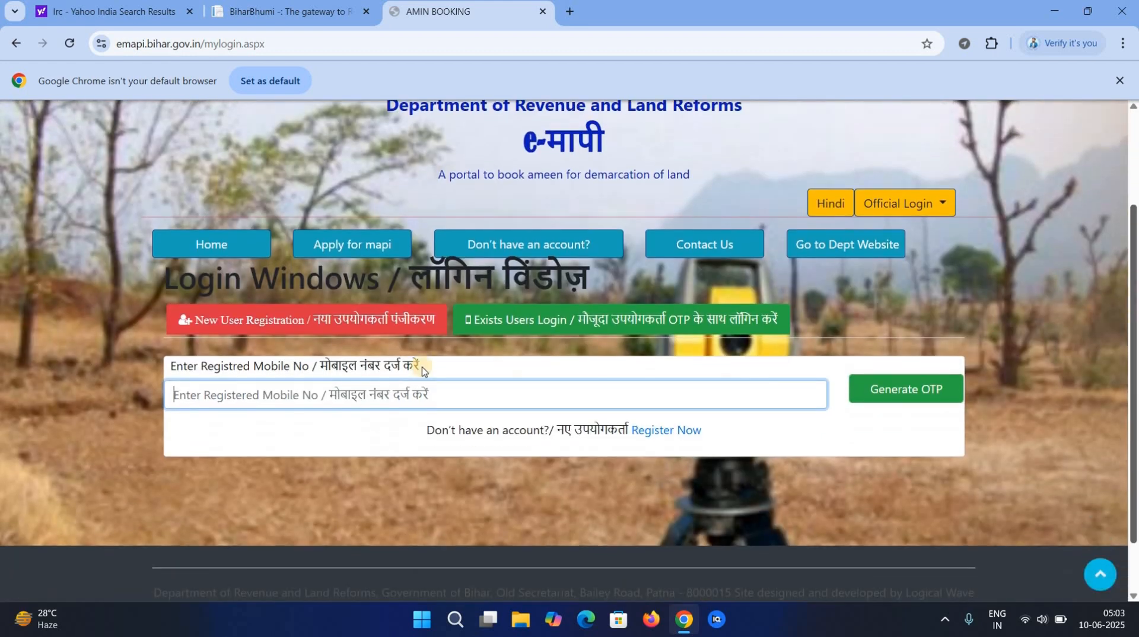
{"action": "left_click", "coordinate": [333, 391]}
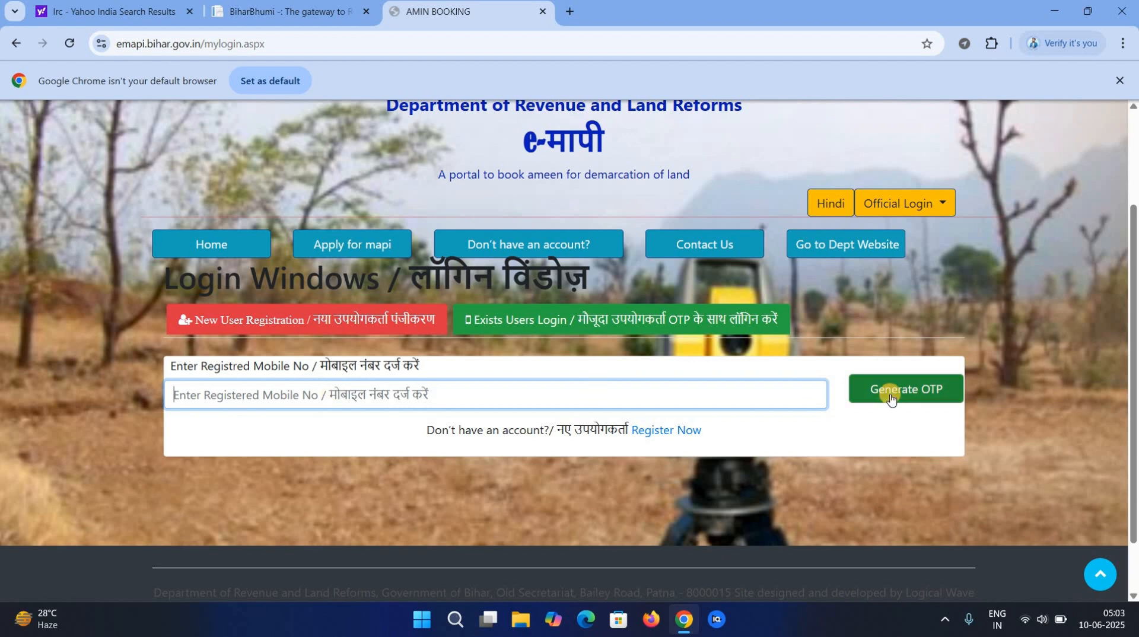
{"action": "left_click", "coordinate": [672, 438]}
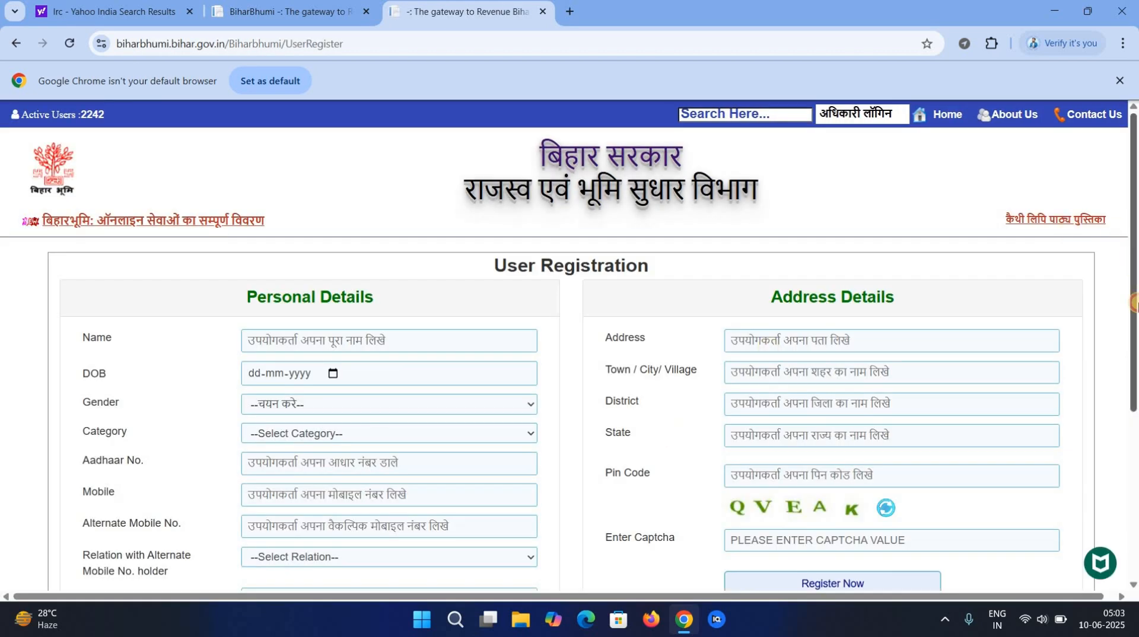
{"action": "scroll", "coordinate": [1134, 303], "scroll_direction": "down", "scroll_amount": 2}
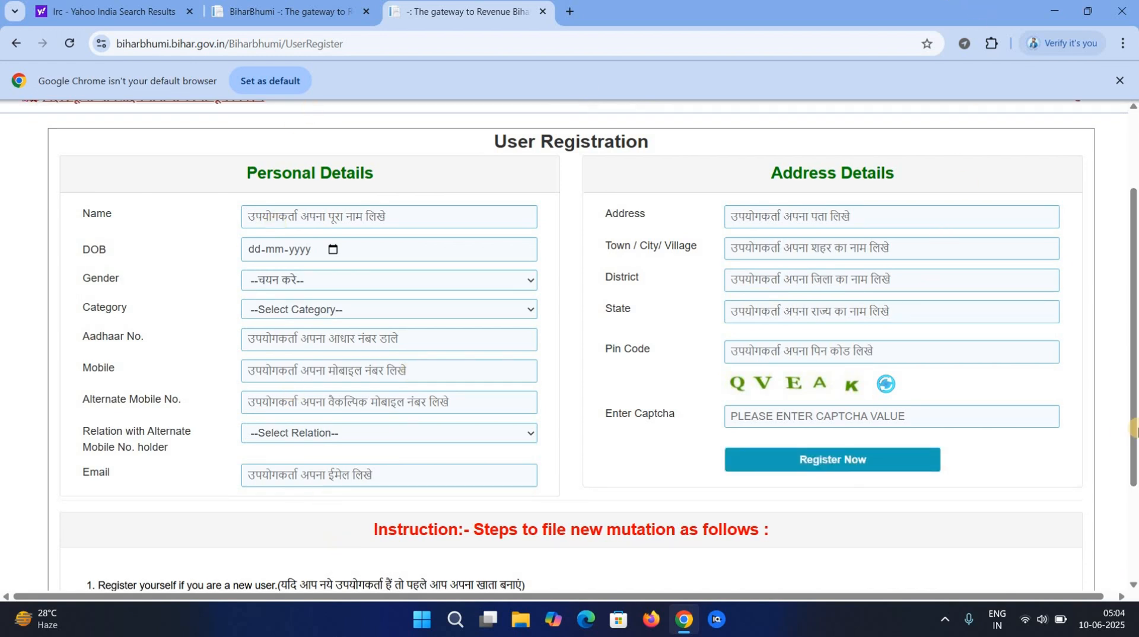
{"action": "scroll", "coordinate": [1135, 475], "scroll_direction": "down", "scroll_amount": 2}
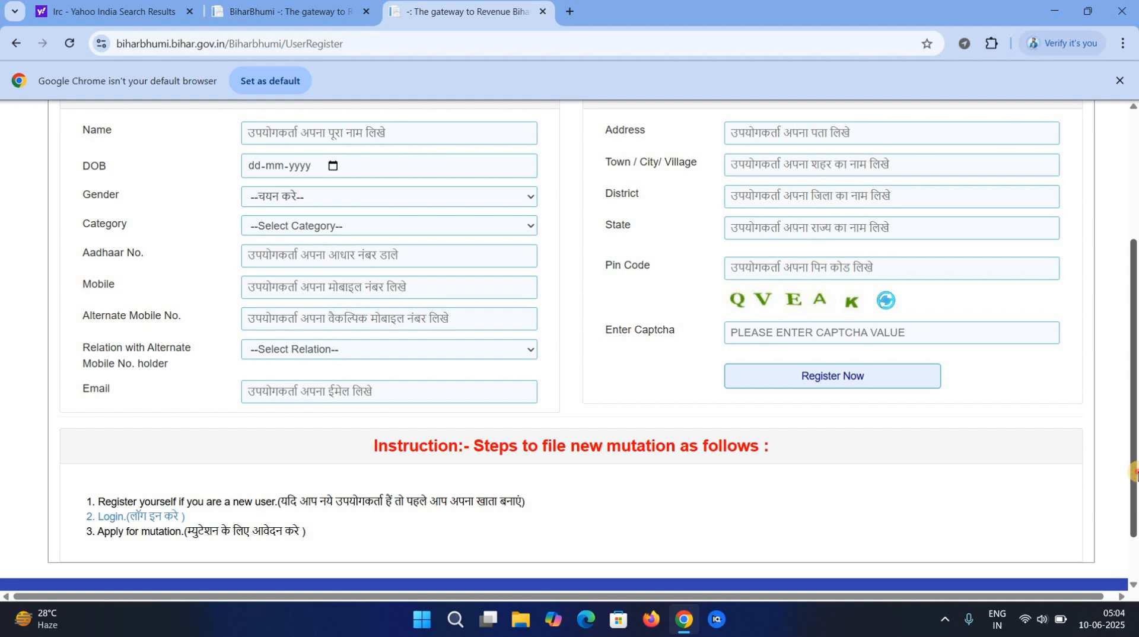
{"action": "left_click_drag", "start_coordinate": [1134, 472], "coordinate": [1135, 312]}
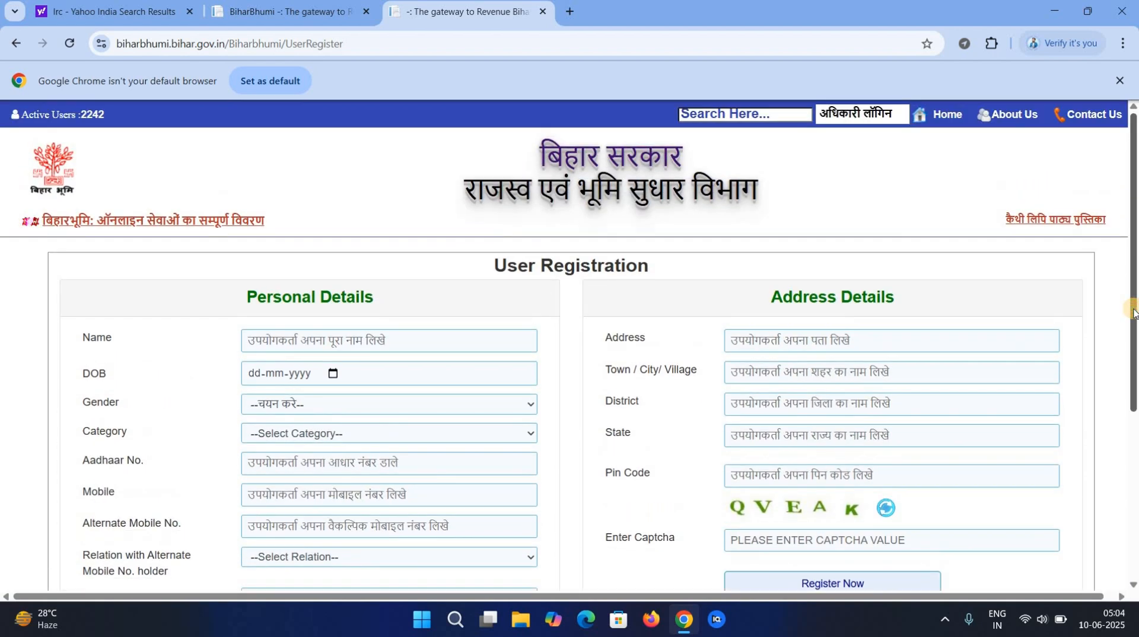
Return to the BiharBhumi portal, reopen e-Mapi and go to its Apply for mapi login page.
{"action": "left_click", "coordinate": [281, 11]}
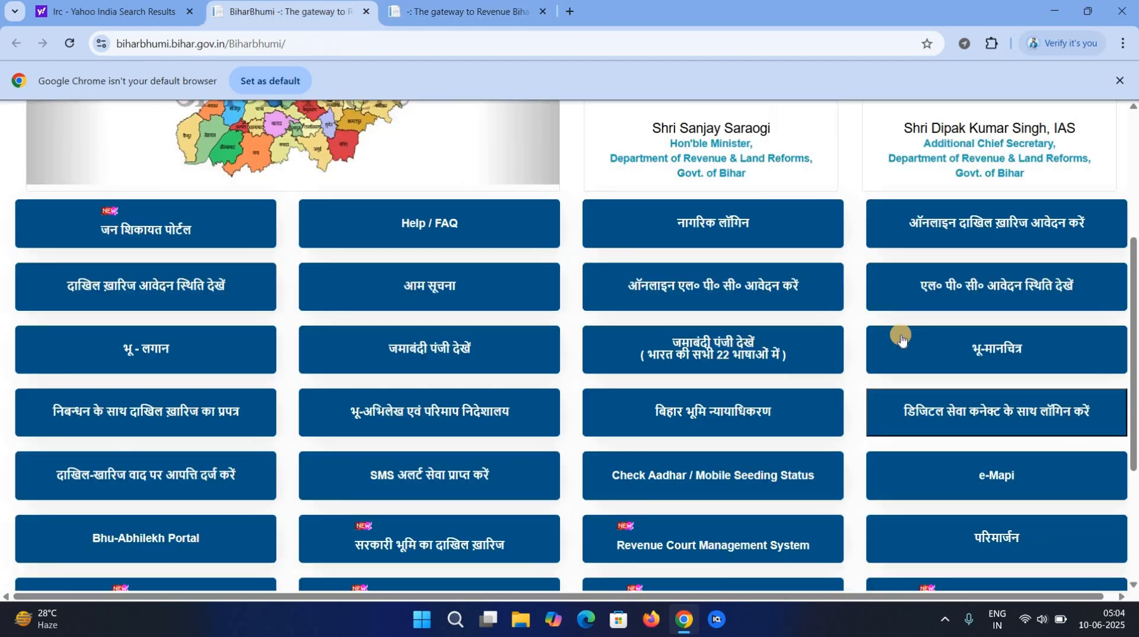
{"action": "left_click", "coordinate": [996, 475]}
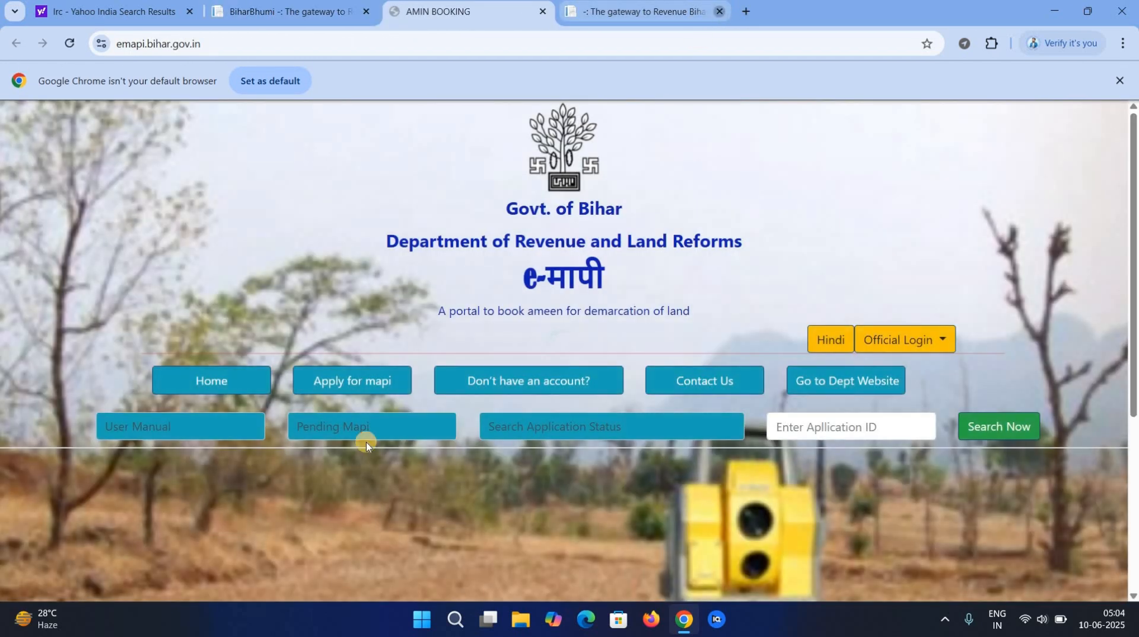
{"action": "left_click", "coordinate": [341, 381]}
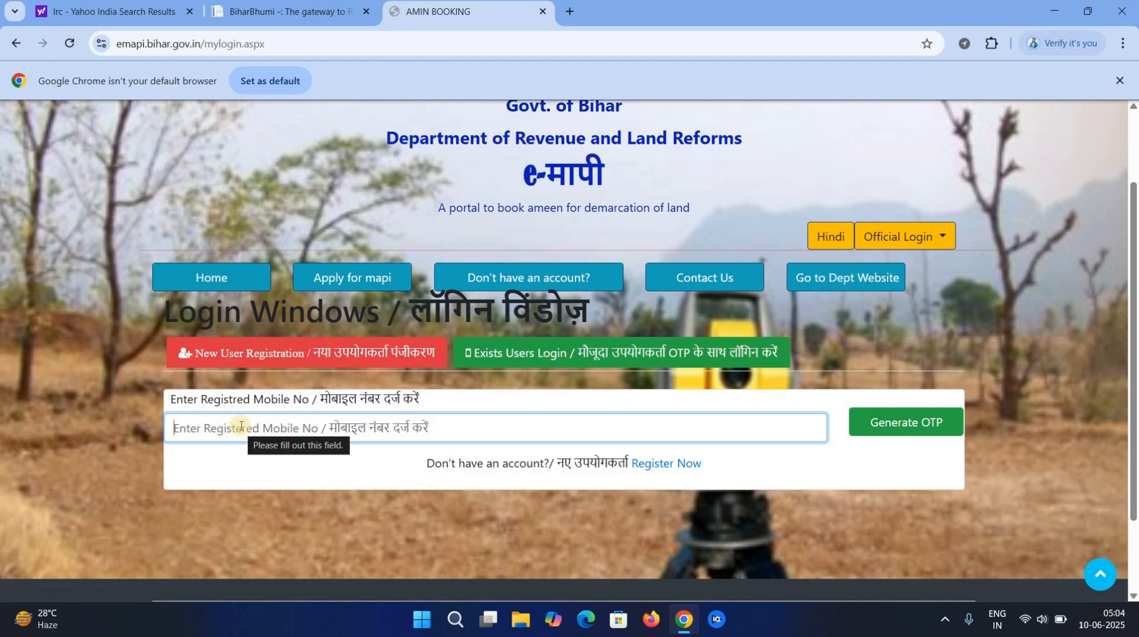
Generate an OTP for the registered mobile number, enter the OTP and log in to e-Mapi.
{"action": "left_click", "coordinate": [910, 430]}
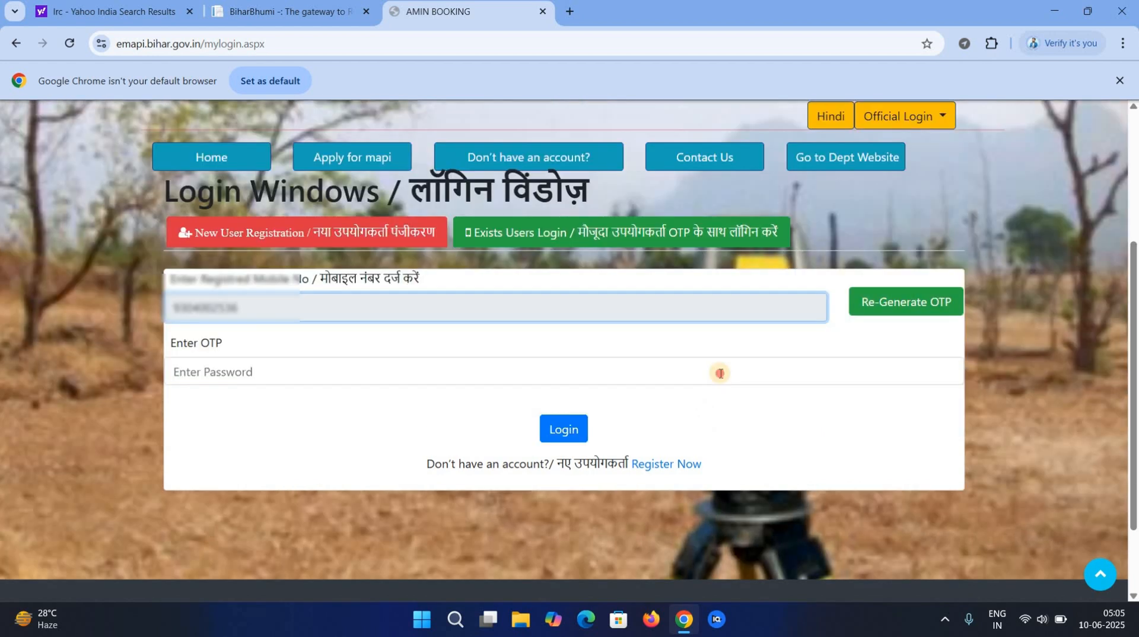
{"action": "left_click", "coordinate": [720, 374]}
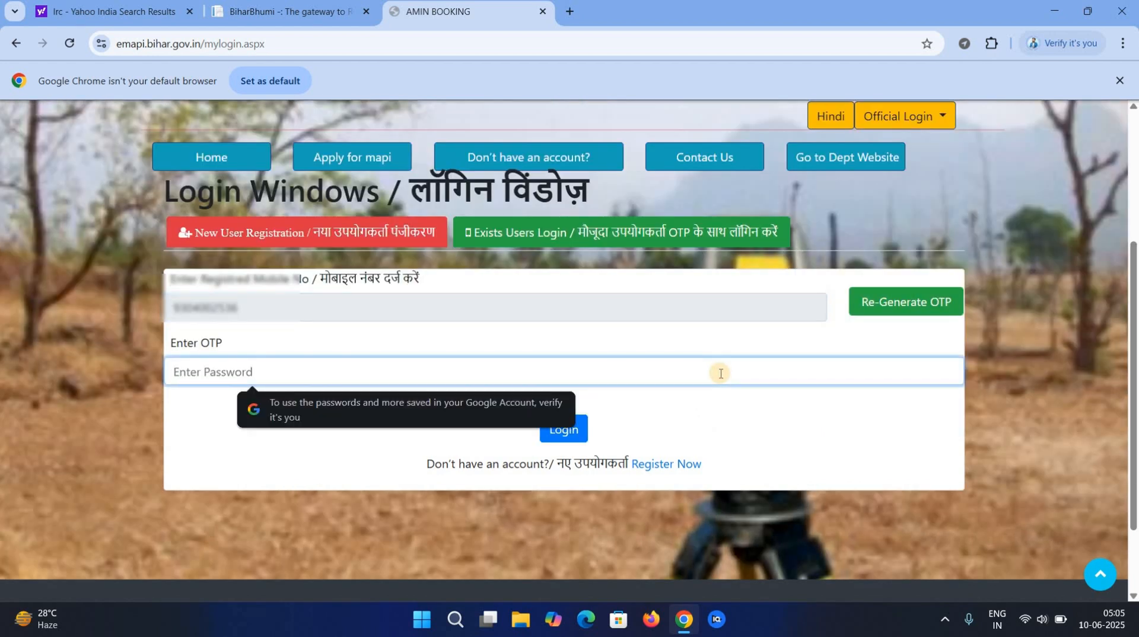
{"action": "type", "text": "••"}
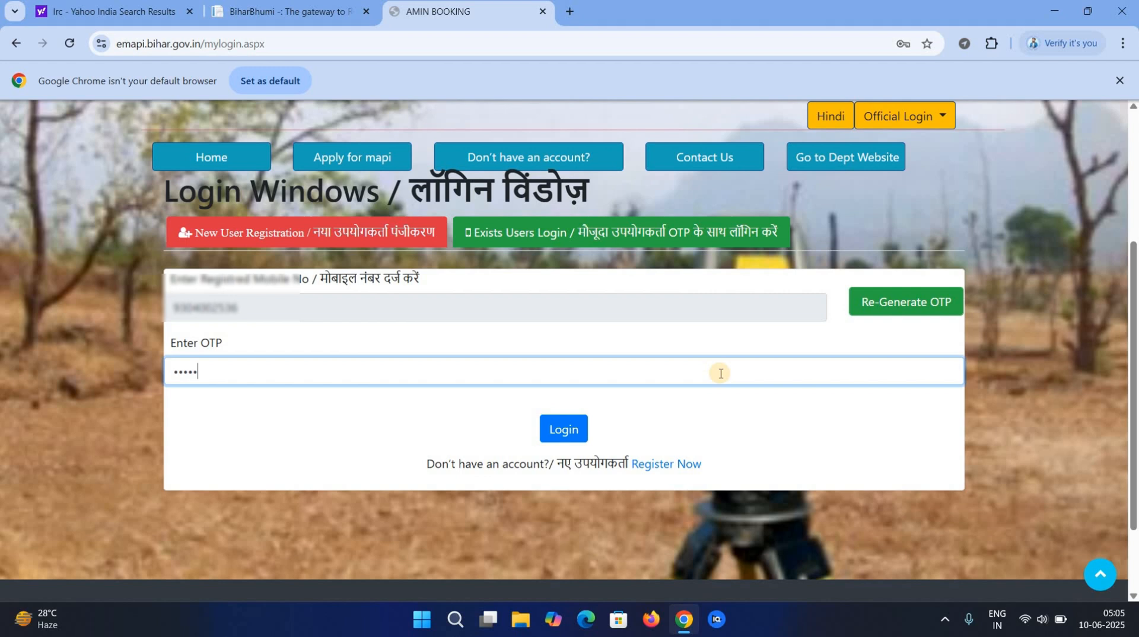
{"action": "type", "text": "••••••"}
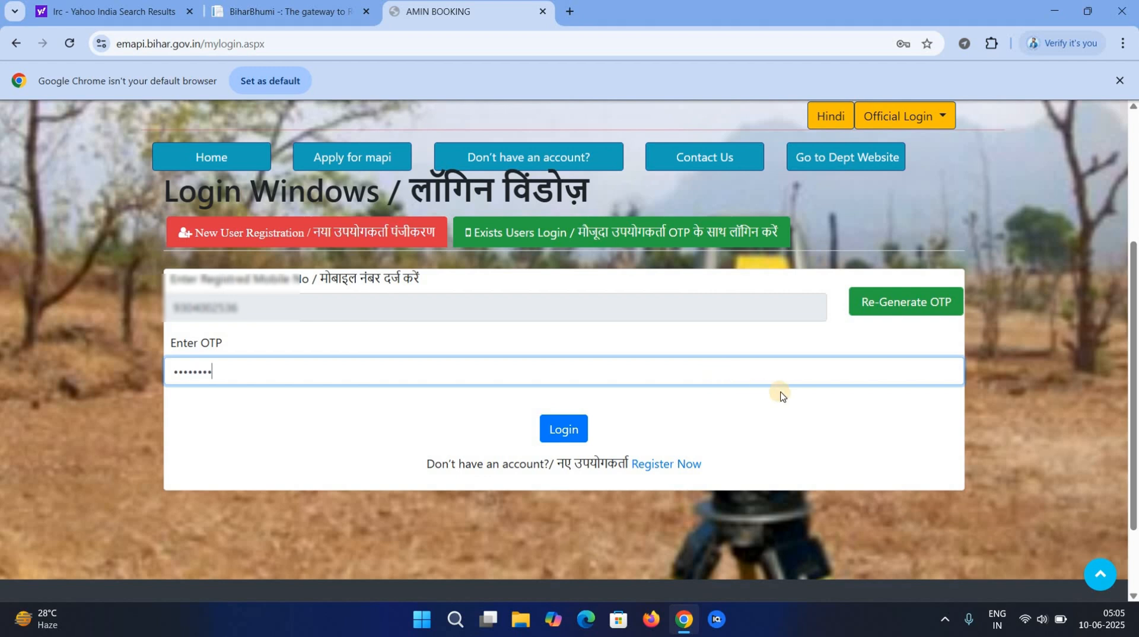
{"action": "left_click", "coordinate": [576, 431]}
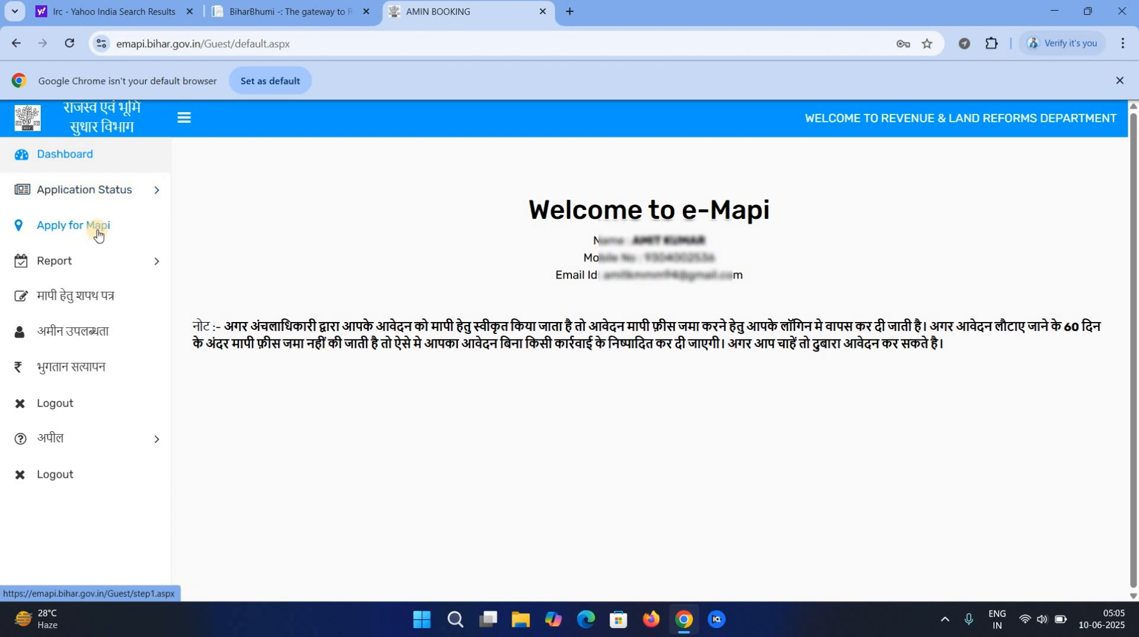
Open the मापी हेतु शपथ पत्र affidavit form and examine its applicant details, plot table, declarations and signature section.
{"action": "left_click", "coordinate": [70, 302]}
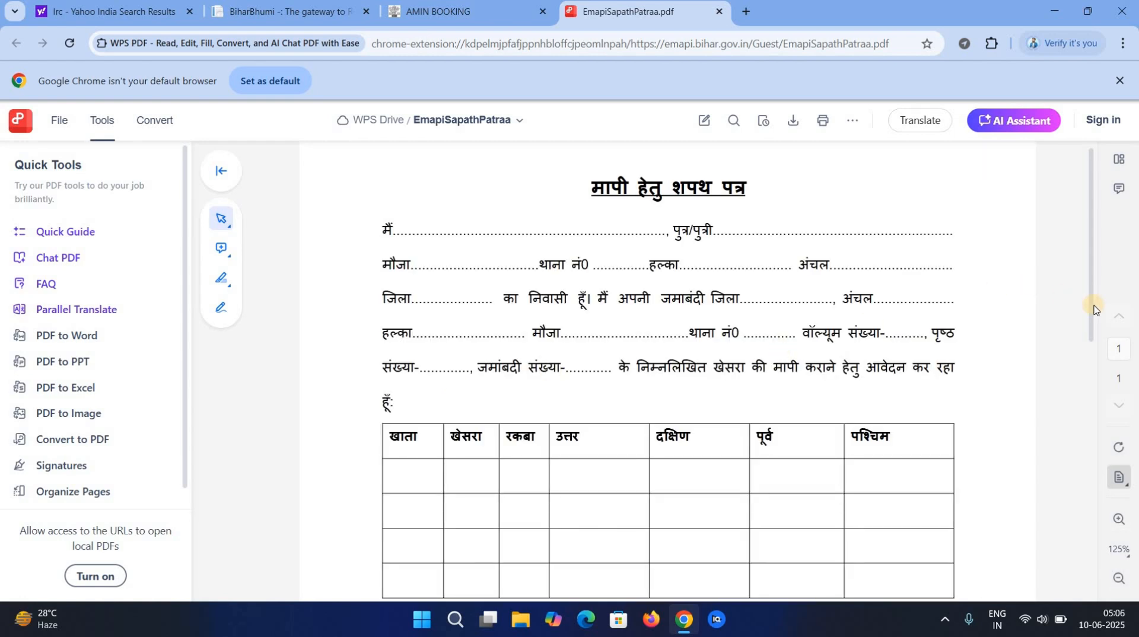
{"action": "mouse_move", "coordinate": [1095, 331]}
{"action": "left_mouse_down"}
{"action": "mouse_move", "coordinate": [1107, 442]}
{"action": "mouse_move", "coordinate": [1091, 319]}
{"action": "left_mouse_up"}
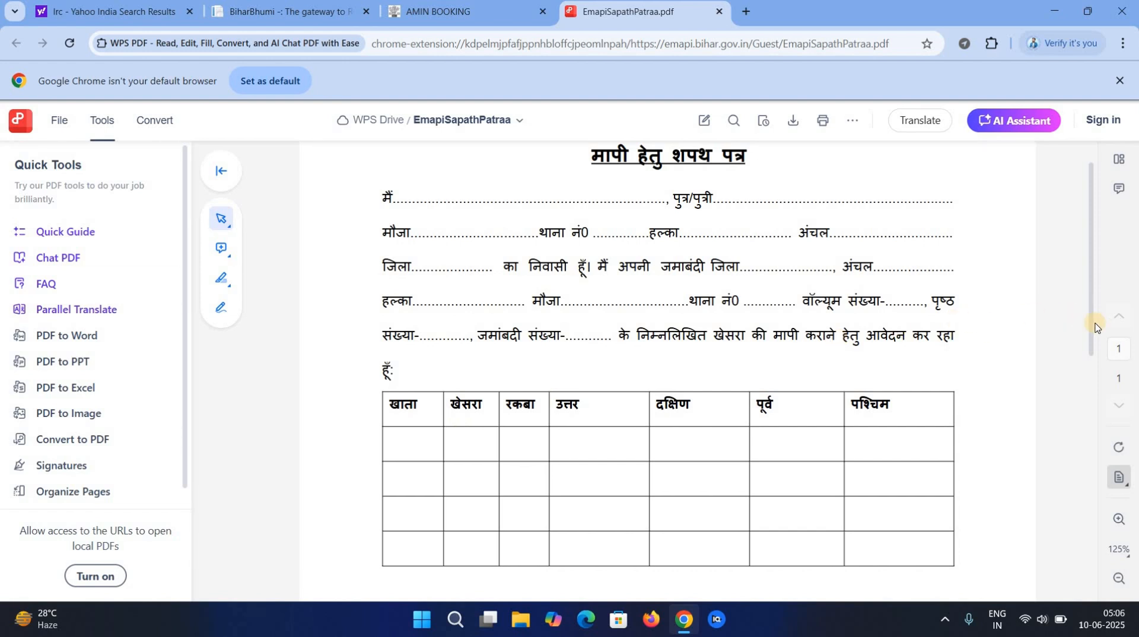
{"action": "scroll", "coordinate": [583, 363], "scroll_direction": "down", "scroll_amount": 2}
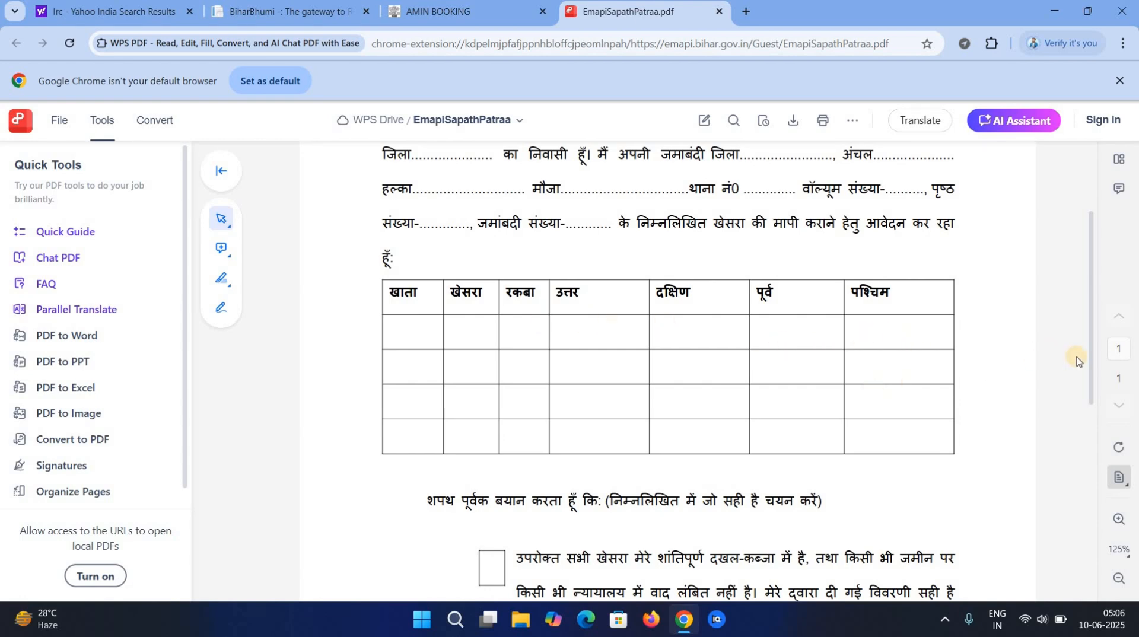
{"action": "left_click_drag", "start_coordinate": [1095, 436], "coordinate": [1095, 516]}
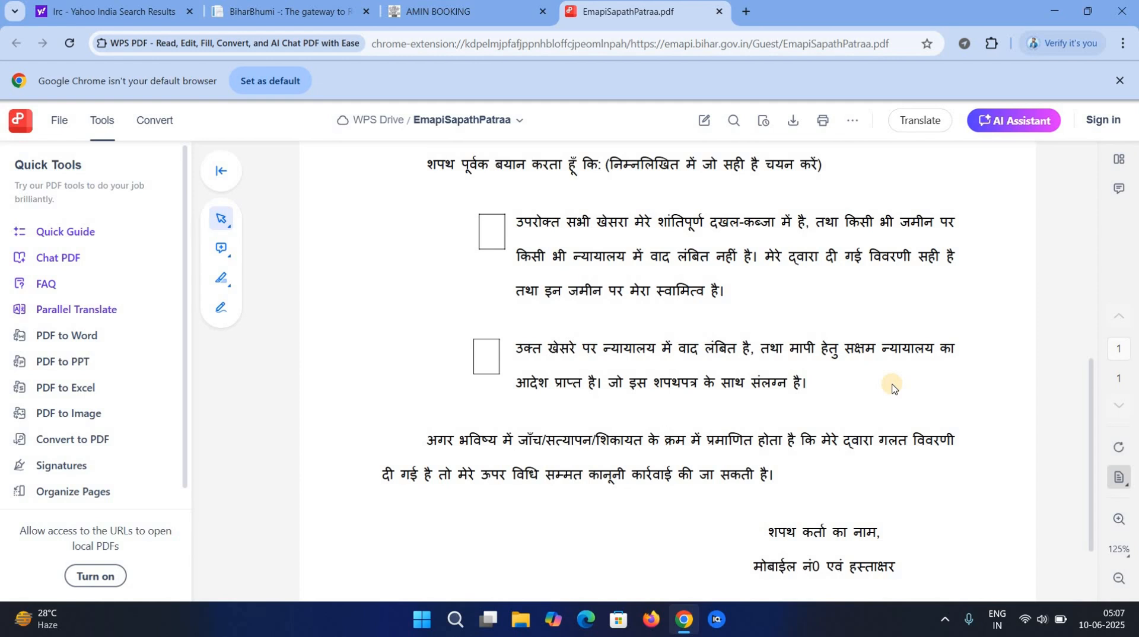
{"action": "left_click_drag", "start_coordinate": [1092, 496], "coordinate": [1092, 543]}
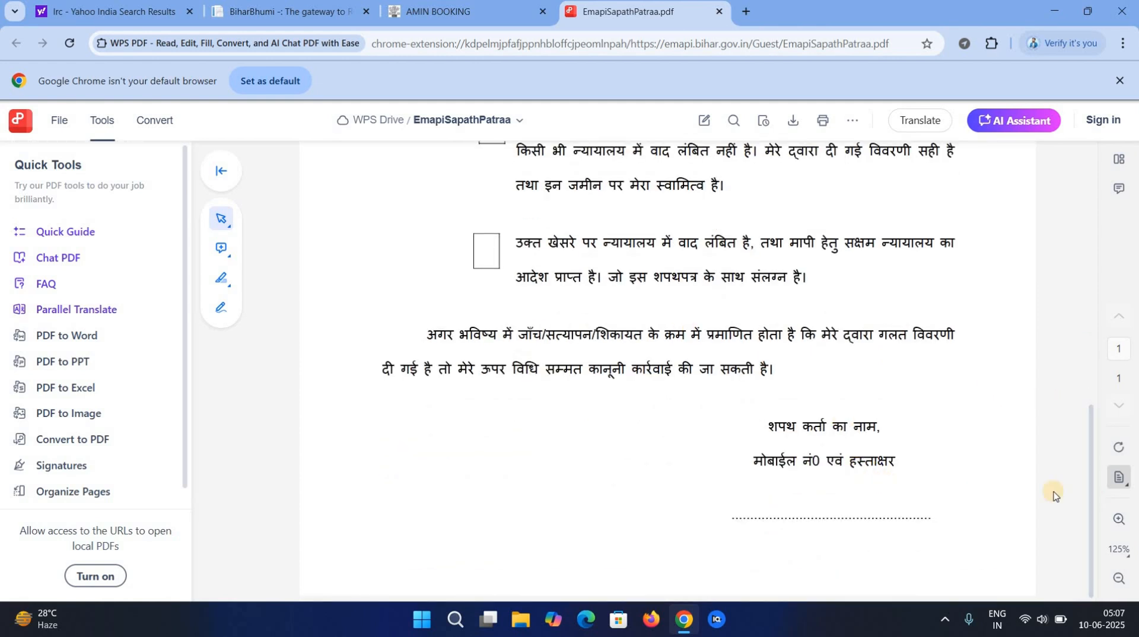
{"action": "left_click_drag", "start_coordinate": [1092, 416], "coordinate": [1092, 307]}
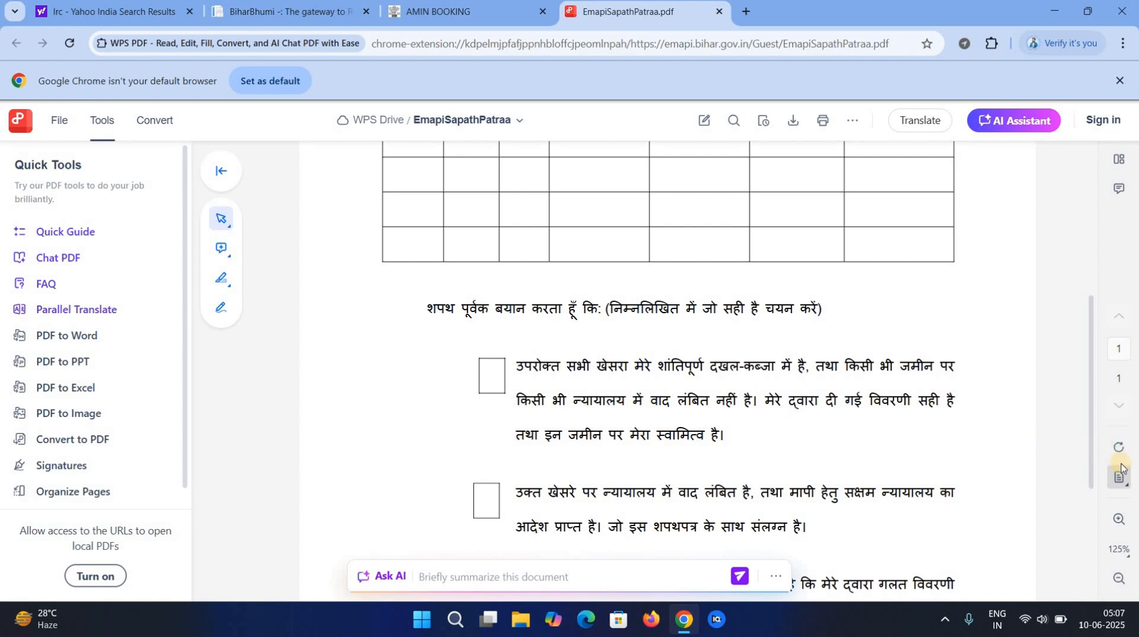
{"action": "left_click_drag", "start_coordinate": [1092, 478], "coordinate": [1091, 467]}
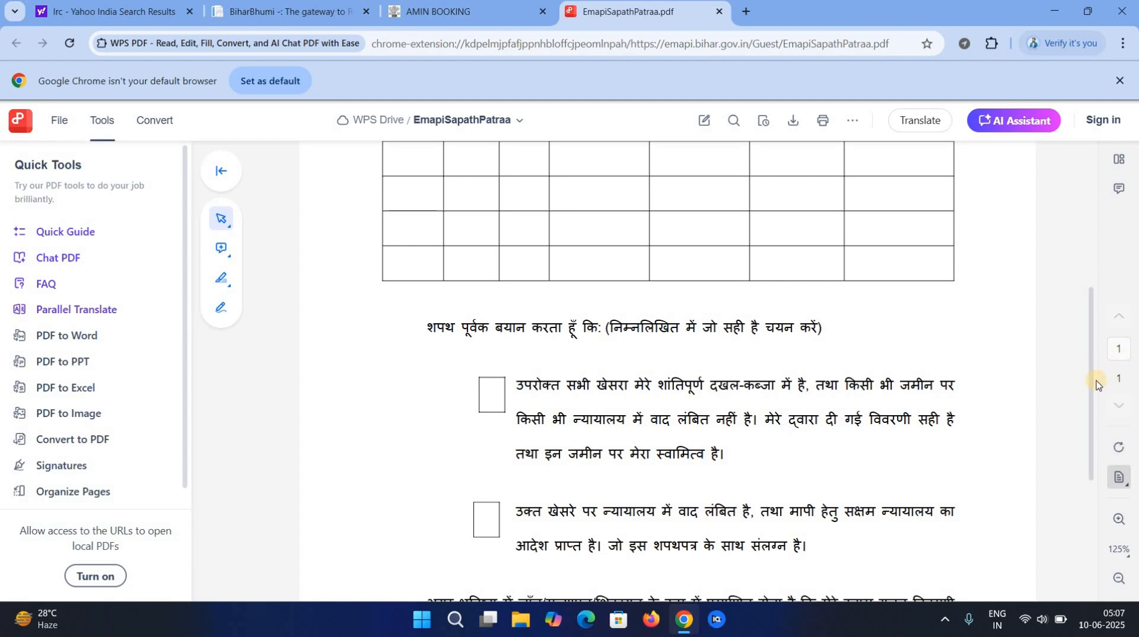
{"action": "left_click_drag", "start_coordinate": [1092, 387], "coordinate": [1125, 526]}
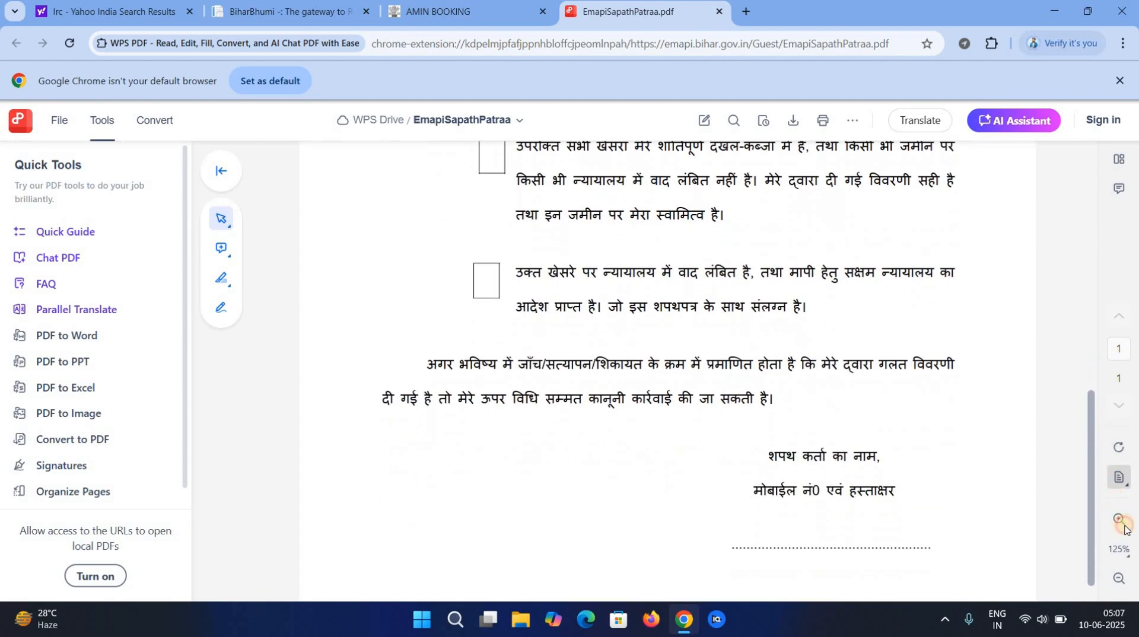
{"action": "scroll", "coordinate": [1098, 273], "scroll_direction": "up", "scroll_amount": 2}
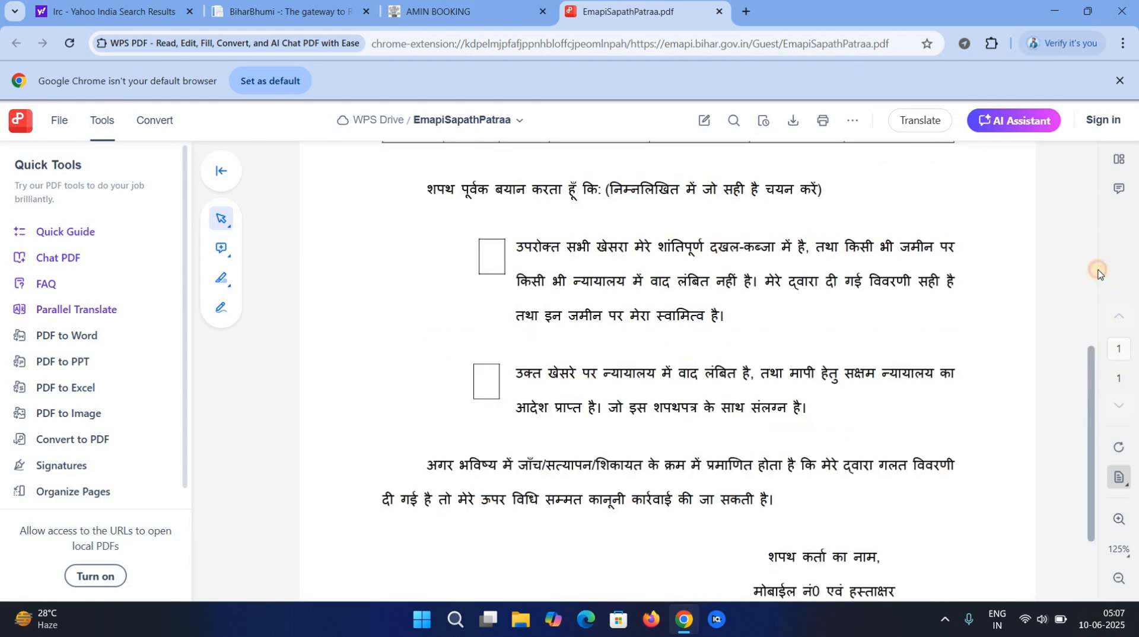
{"action": "scroll", "coordinate": [1098, 273], "scroll_direction": "up", "scroll_amount": 8}
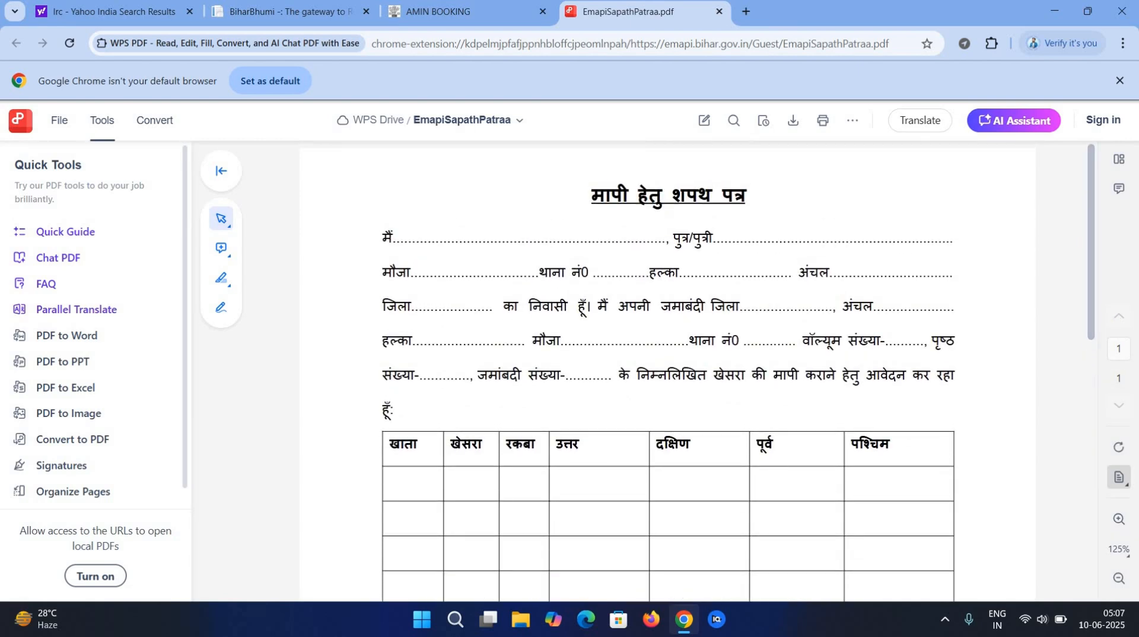
Return to the e-Mapi dashboard, open अमीन उपलब्धता and search amin availability for district Araria, subdivision अररिया and circle Araria.
{"action": "left_click", "coordinate": [451, 11]}
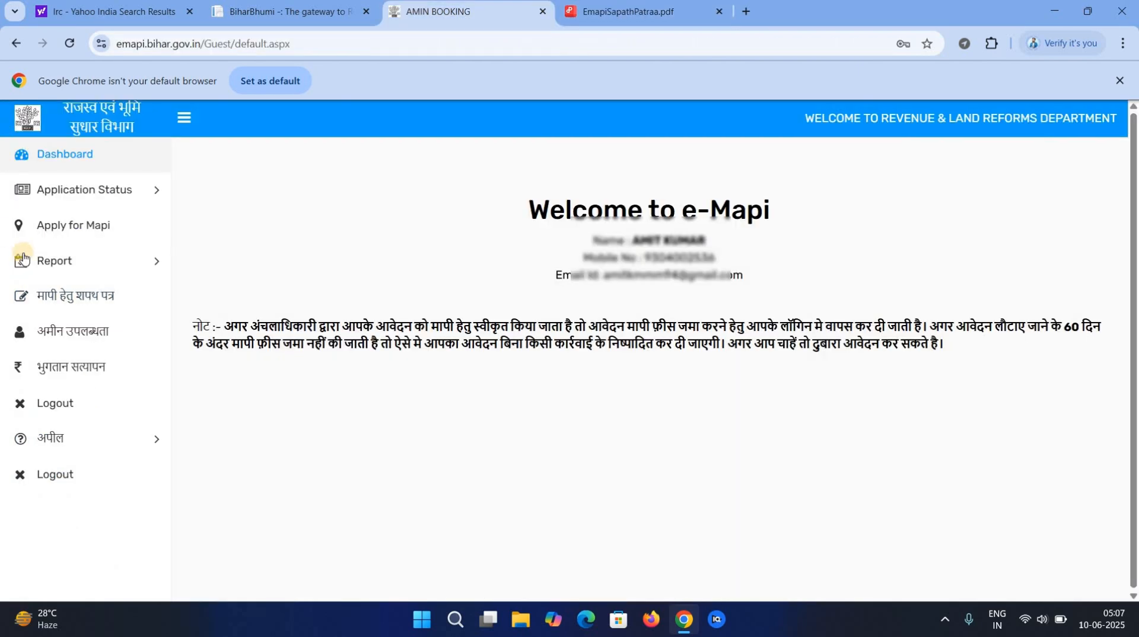
{"action": "left_click", "coordinate": [86, 338]}
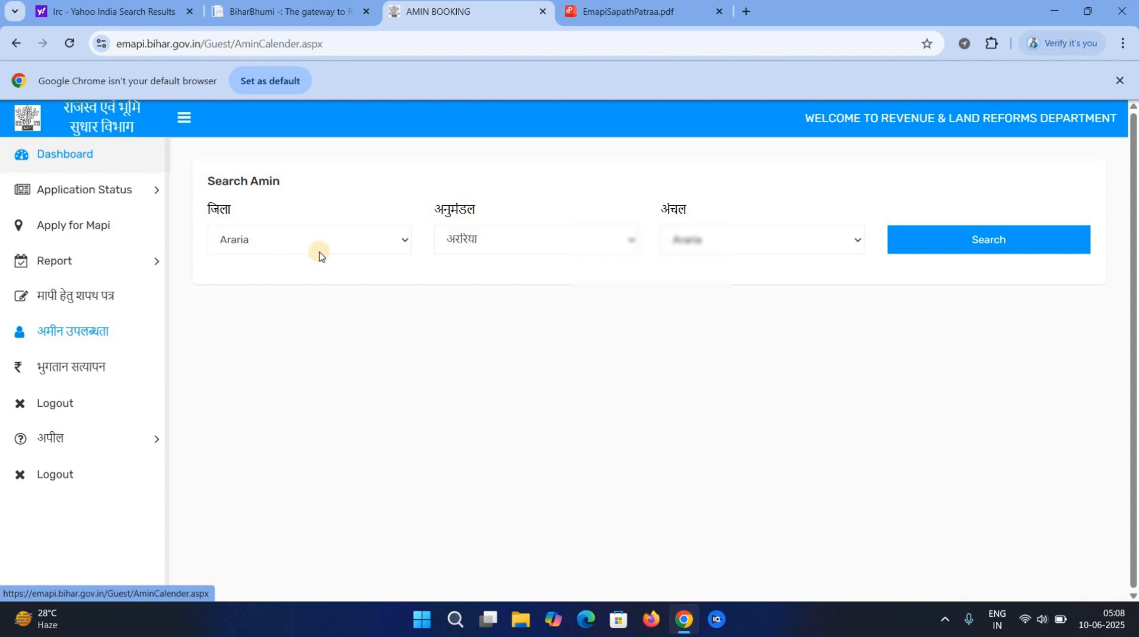
{"action": "left_click", "coordinate": [324, 249]}
{"action": "left_click", "coordinate": [482, 247]}
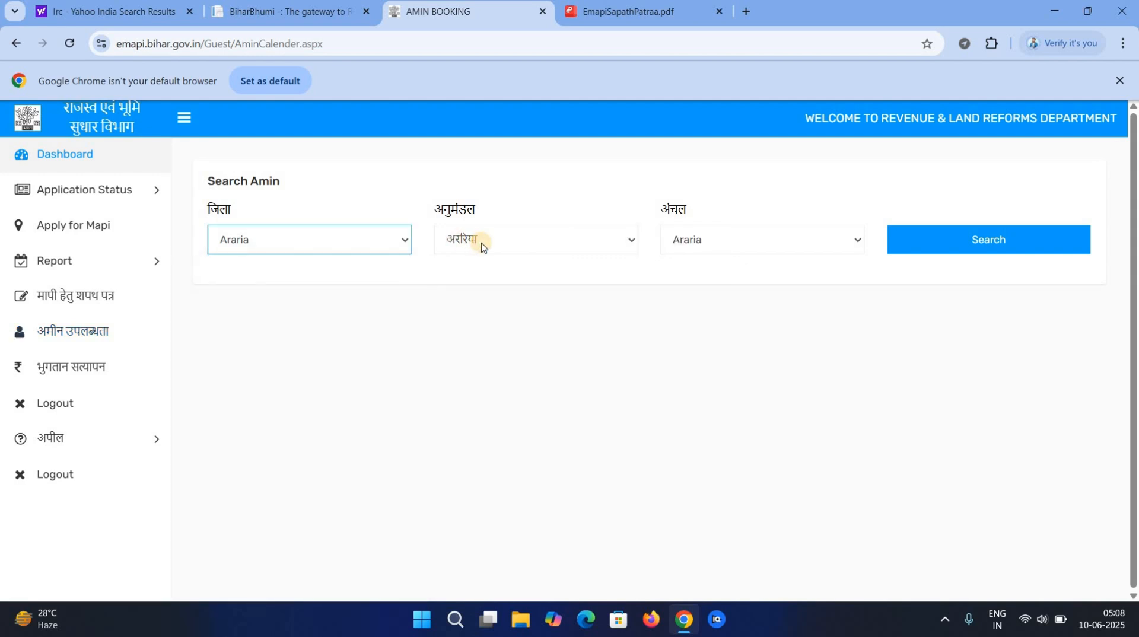
{"action": "left_click", "coordinate": [482, 246]}
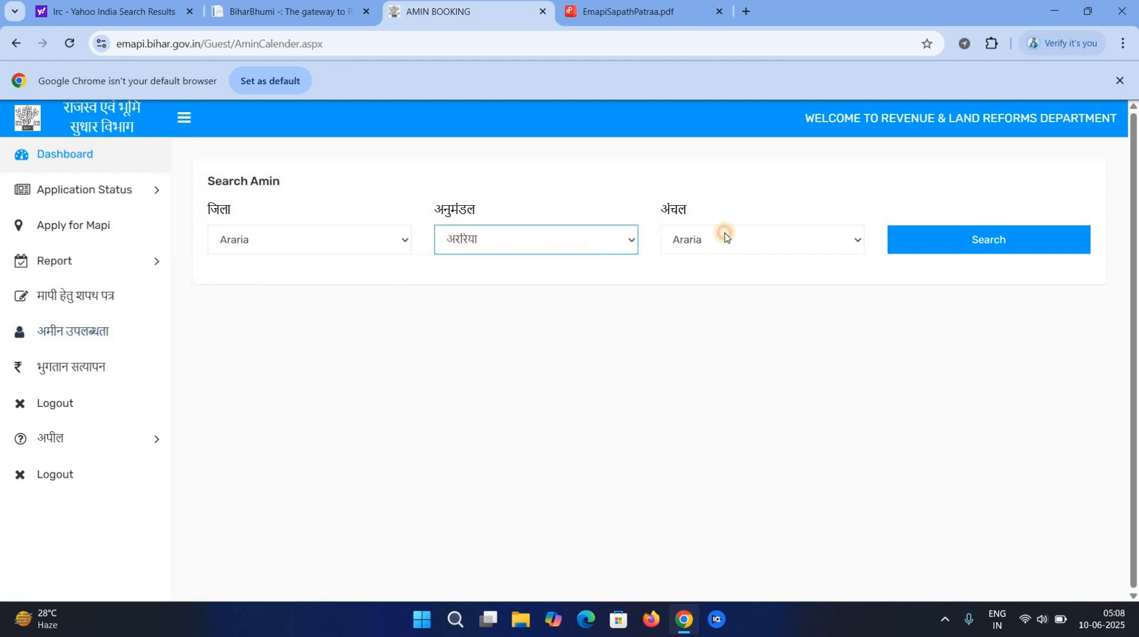
{"action": "left_click", "coordinate": [725, 238]}
{"action": "left_click", "coordinate": [942, 238]}
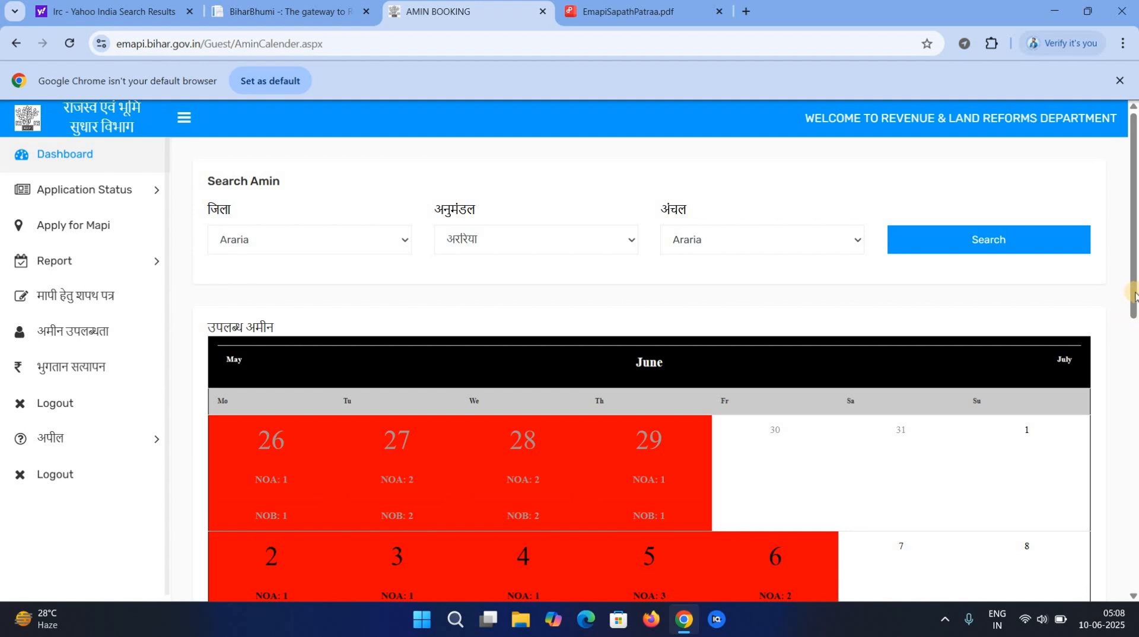
Examine the June amin availability calendar, including each date's NOA and NOB figures and the explanatory note beneath it.
{"action": "scroll", "coordinate": [1133, 383], "scroll_direction": "down", "scroll_amount": 5}
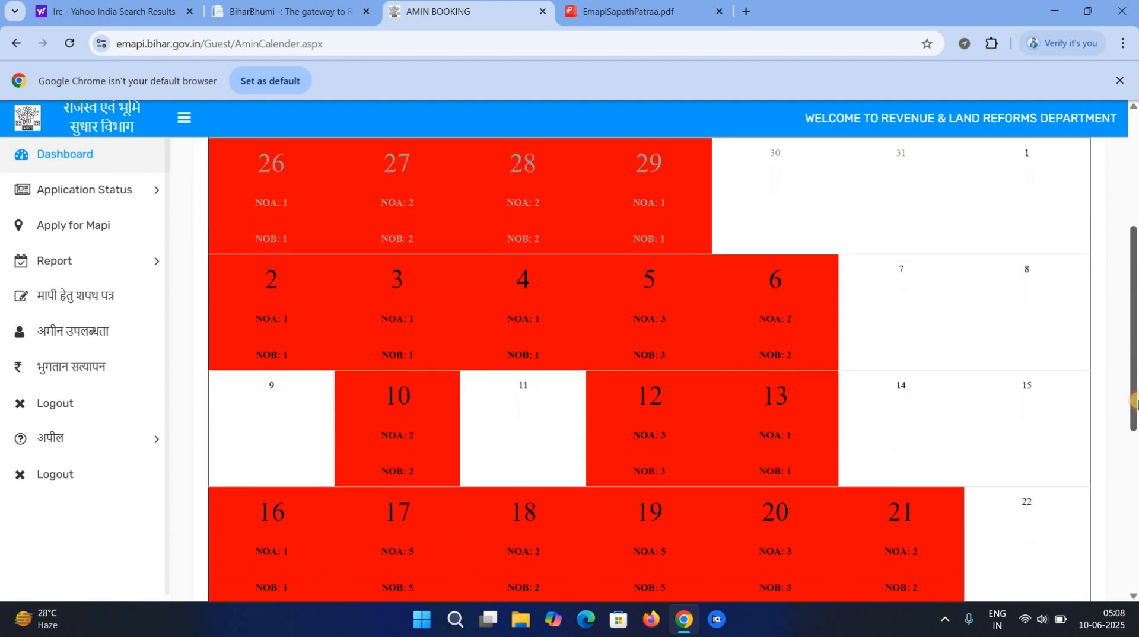
{"action": "left_click_drag", "start_coordinate": [1136, 346], "coordinate": [1135, 320]}
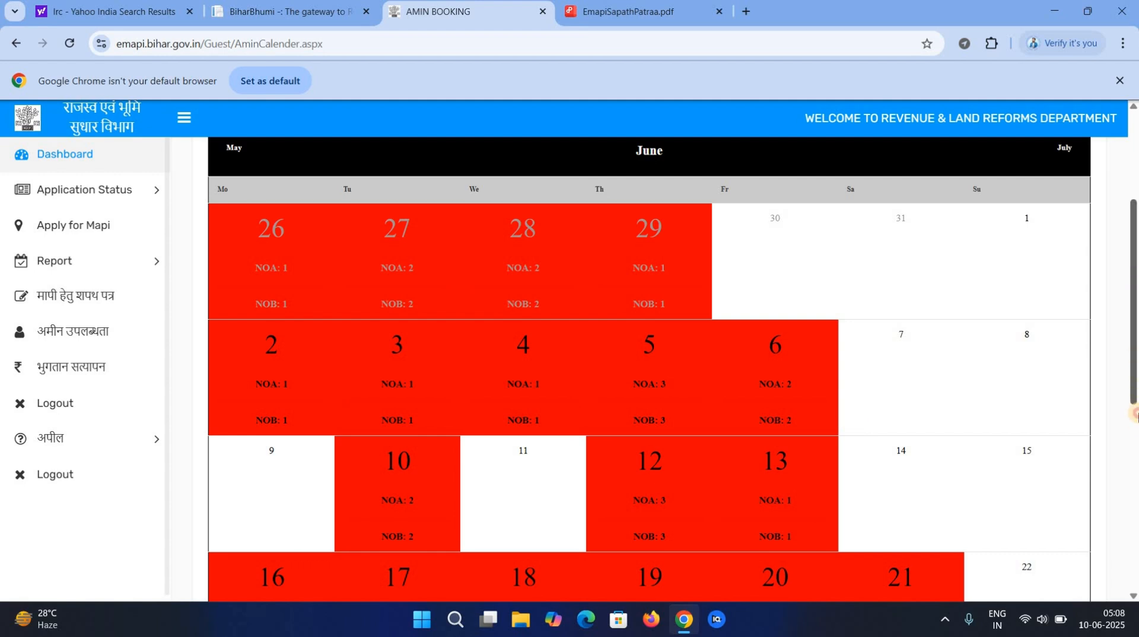
{"action": "left_click_drag", "start_coordinate": [1133, 364], "coordinate": [1135, 480]}
{"action": "scroll", "coordinate": [1135, 481], "scroll_direction": "down", "scroll_amount": 3}
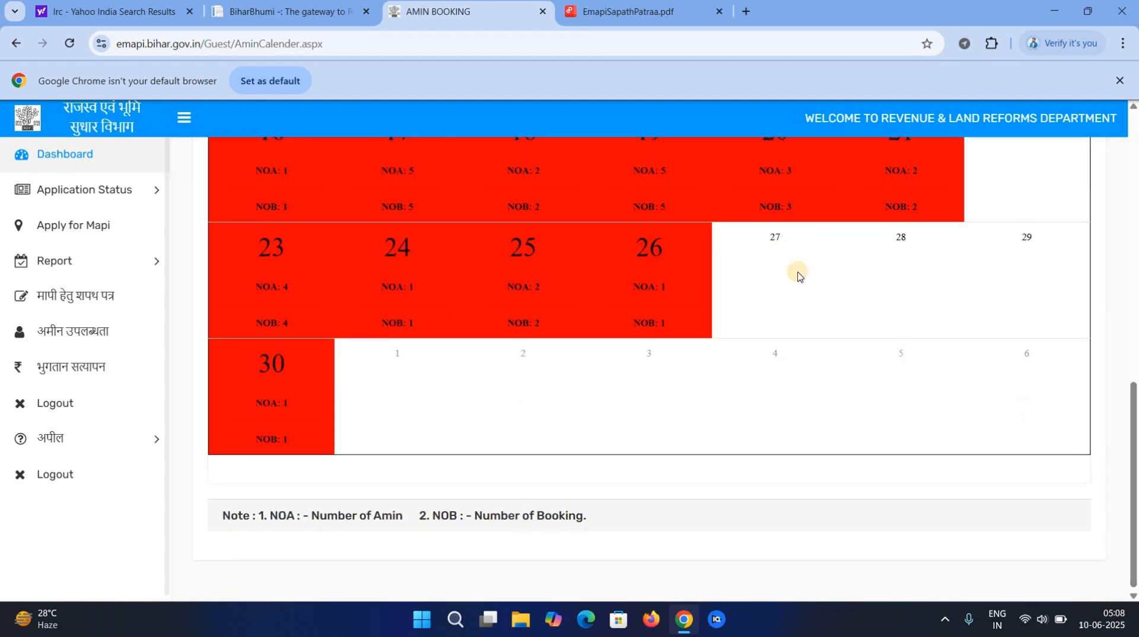
{"action": "left_click_drag", "start_coordinate": [941, 265], "coordinate": [539, 405]}
{"action": "left_click", "coordinate": [538, 405]}
{"action": "left_click_drag", "start_coordinate": [1135, 426], "coordinate": [1134, 102]}
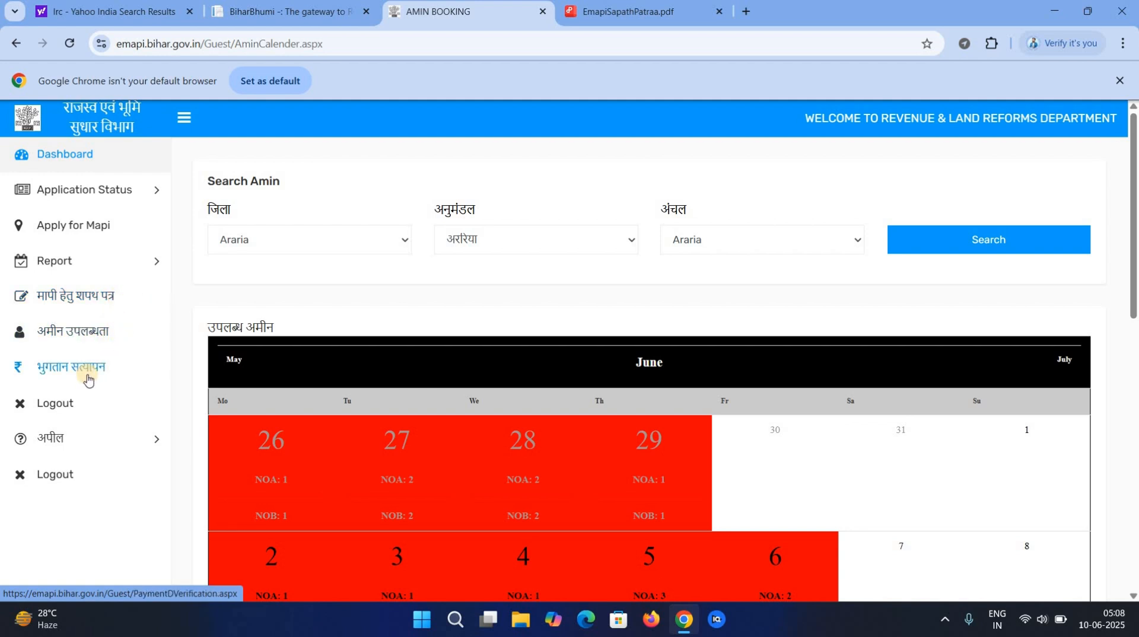
Open the भुगतान सत्यापन payment verification page and go to its TEMP NO field.
{"action": "left_click", "coordinate": [88, 379]}
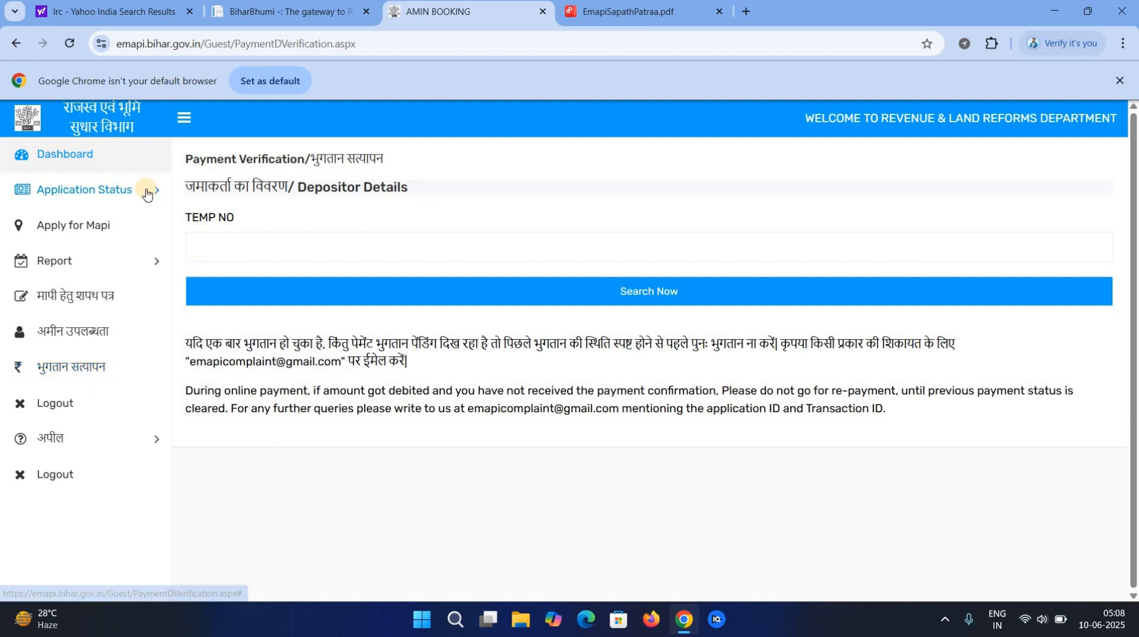
{"action": "left_click", "coordinate": [223, 243]}
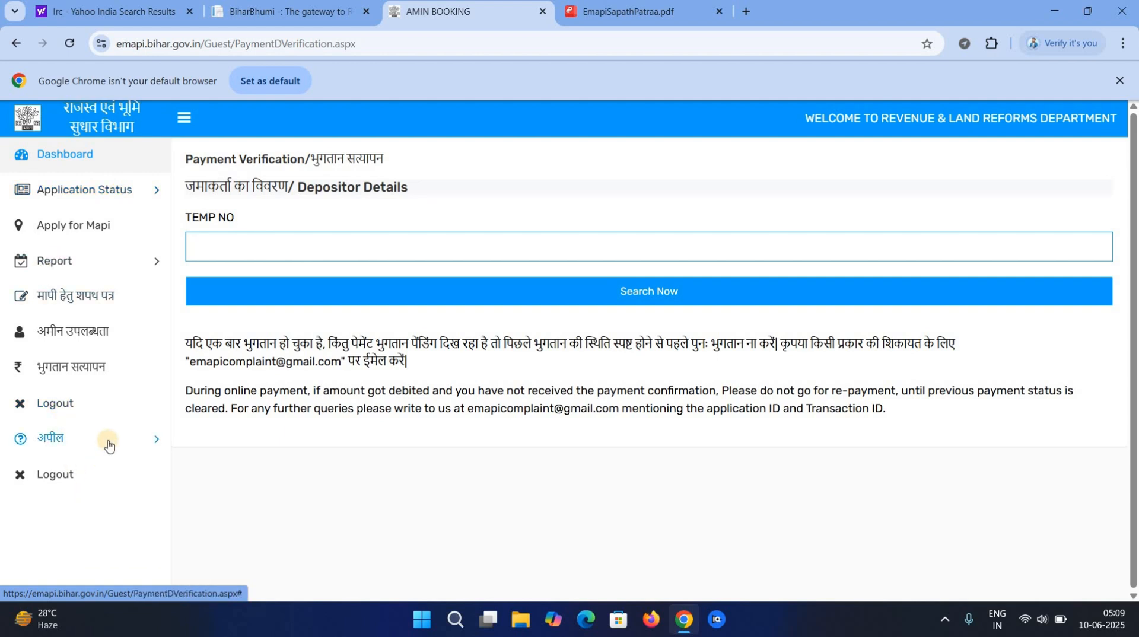
Start a mapi application with district Madhepura, anchal Udakishanganj and online jamabandi set to Yes, and proceed to Step 2.
{"action": "left_click", "coordinate": [92, 226]}
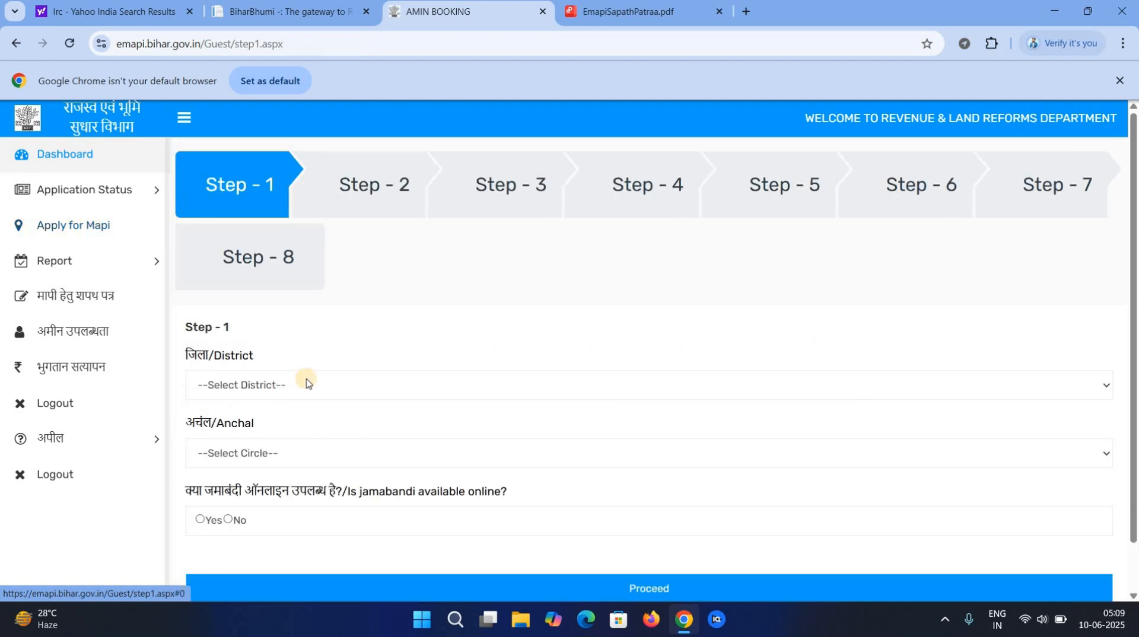
{"action": "left_click", "coordinate": [284, 384]}
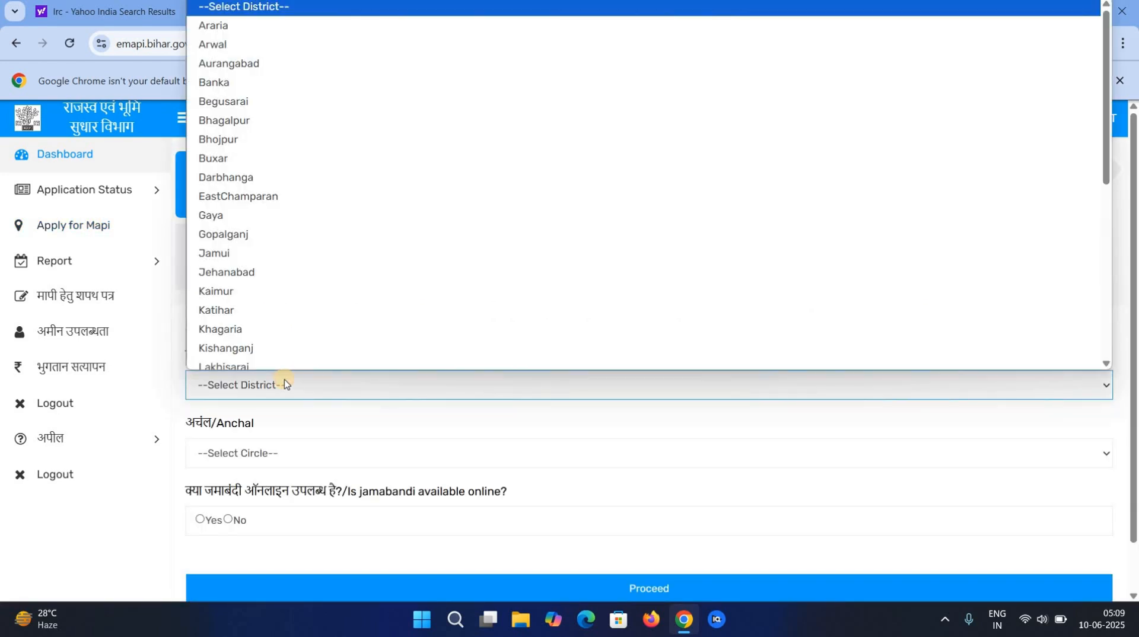
{"action": "key", "text": "m"}
{"action": "left_click", "coordinate": [285, 384]}
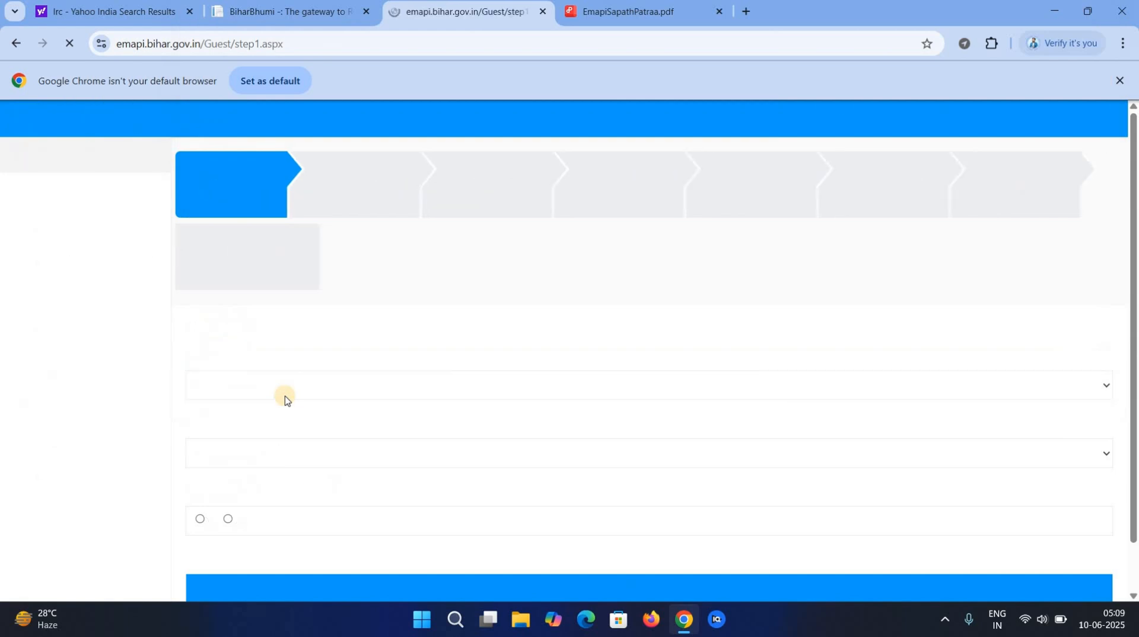
{"action": "left_click", "coordinate": [252, 457]}
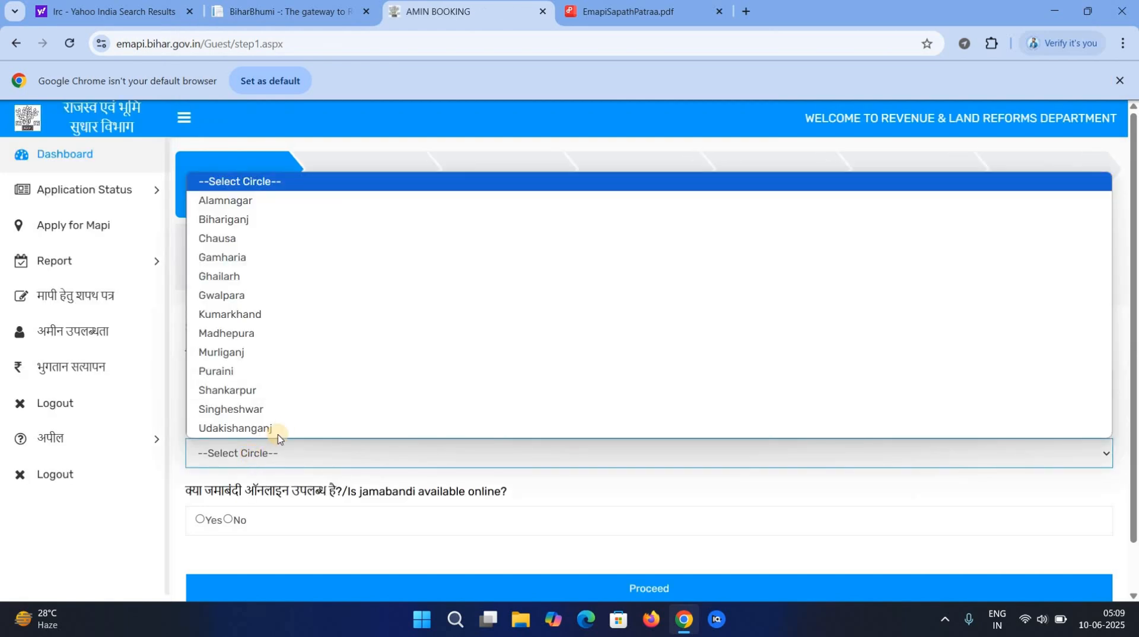
{"action": "key", "text": "Return"}
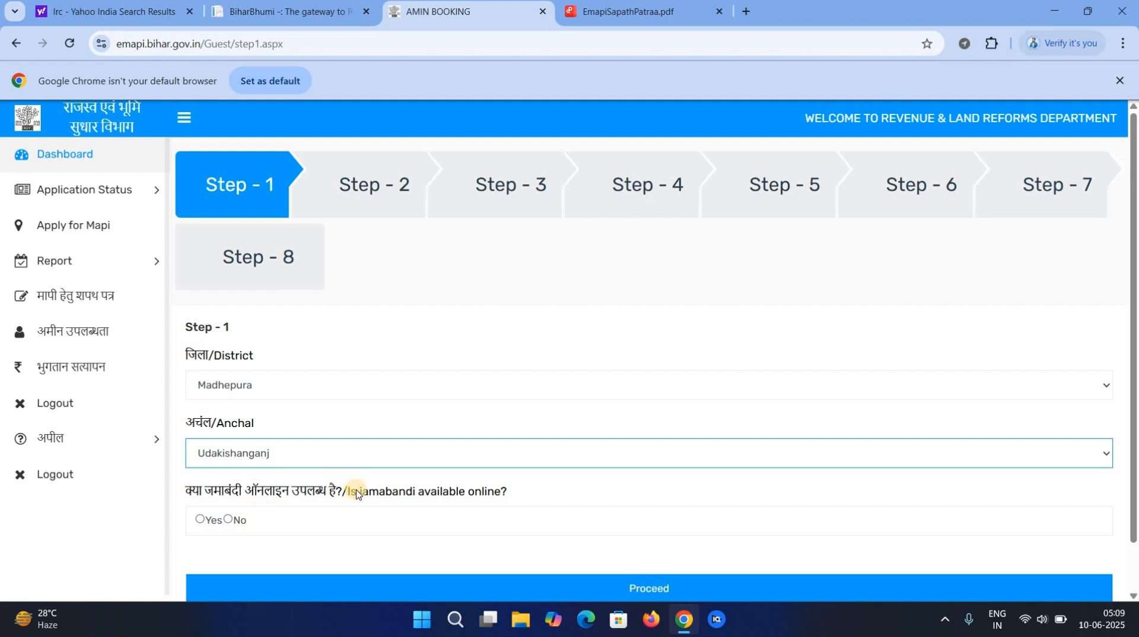
{"action": "left_click", "coordinate": [200, 520]}
{"action": "left_click", "coordinate": [568, 583]}
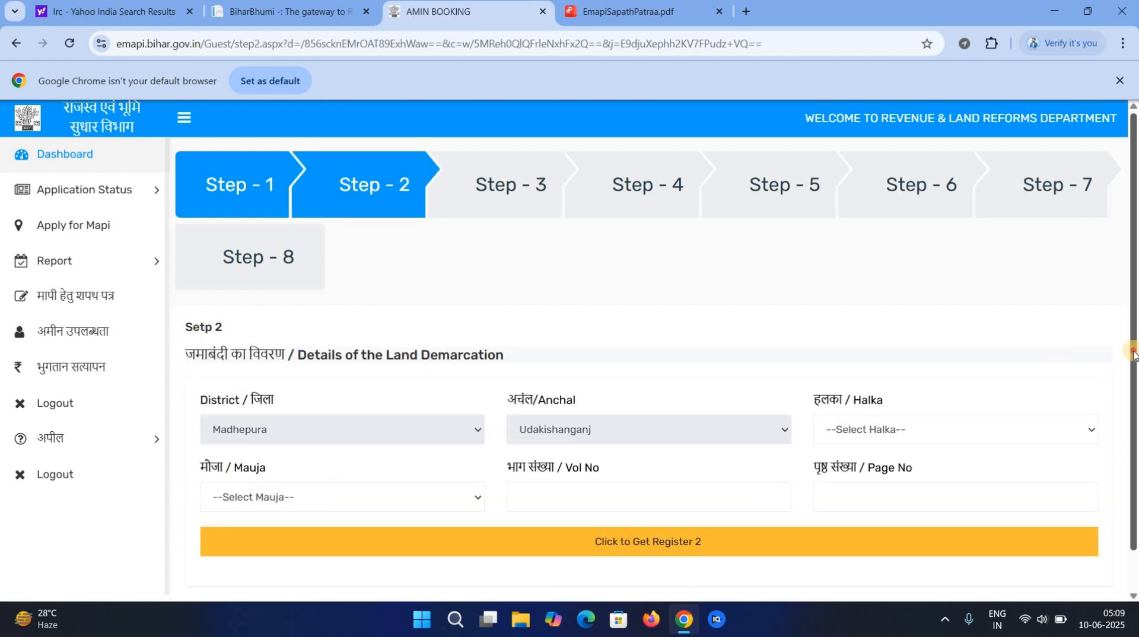
Set both the halka and the mauja to मधुबन in the land demarcation details and go to the volume number field.
{"action": "scroll", "coordinate": [1130, 444], "scroll_direction": "down", "scroll_amount": 1}
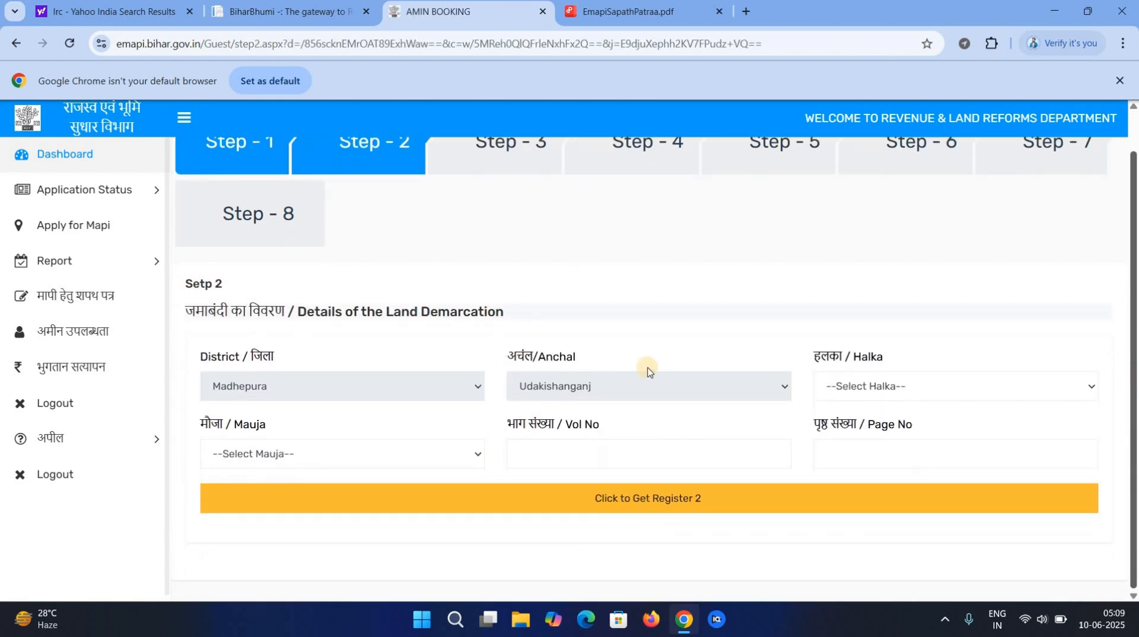
{"action": "left_click", "coordinate": [881, 386]}
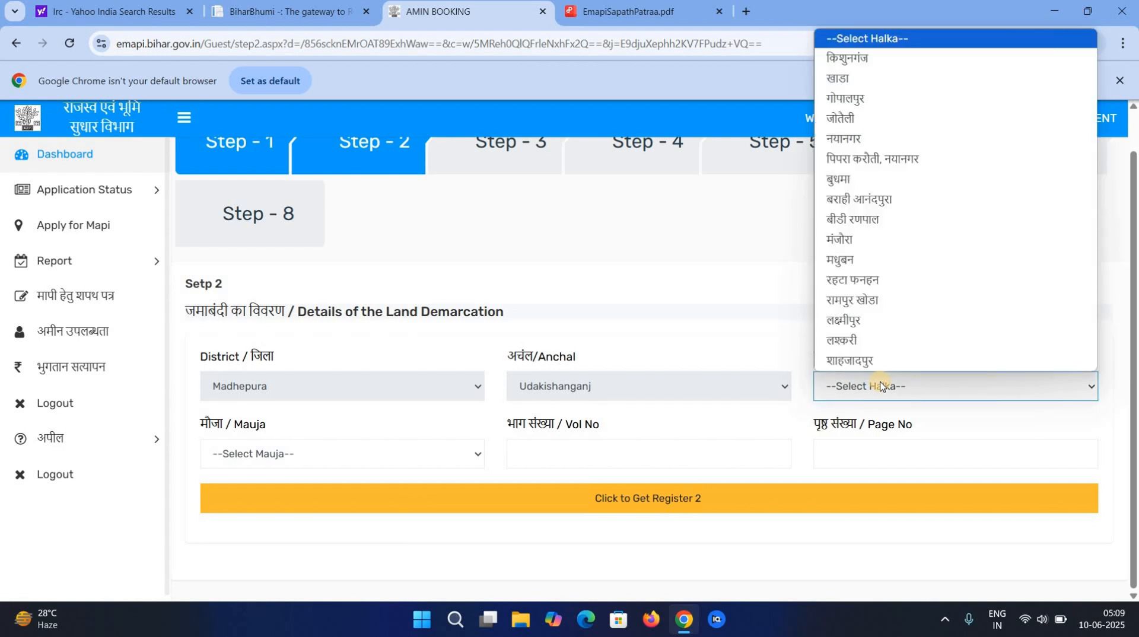
{"action": "left_click", "coordinate": [843, 262]}
{"action": "left_click", "coordinate": [344, 450]}
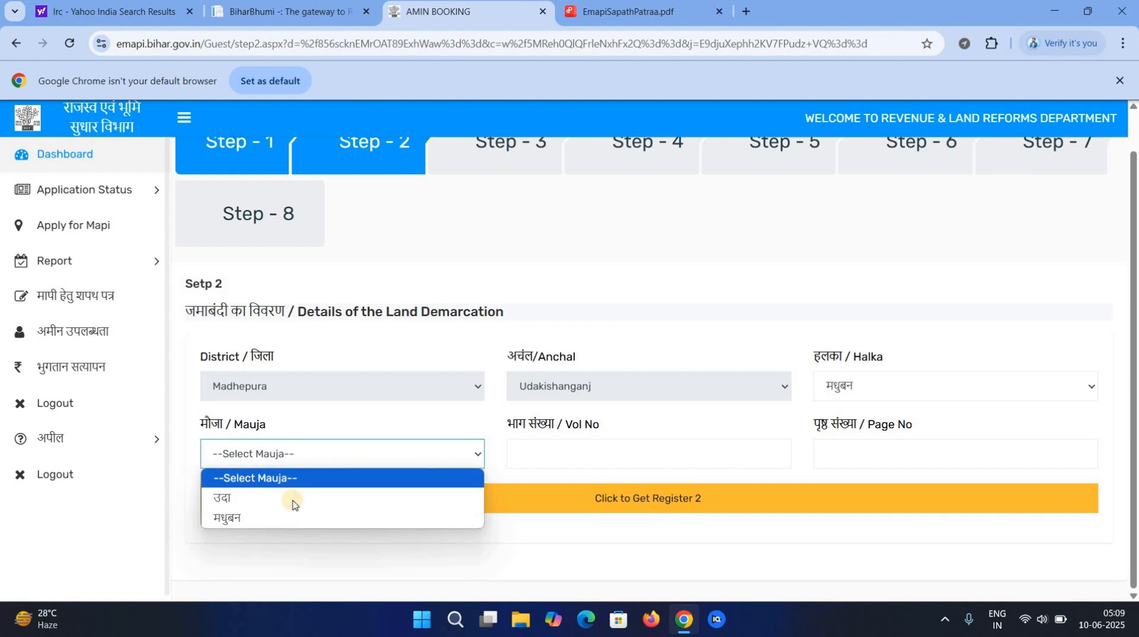
{"action": "left_click", "coordinate": [278, 517]}
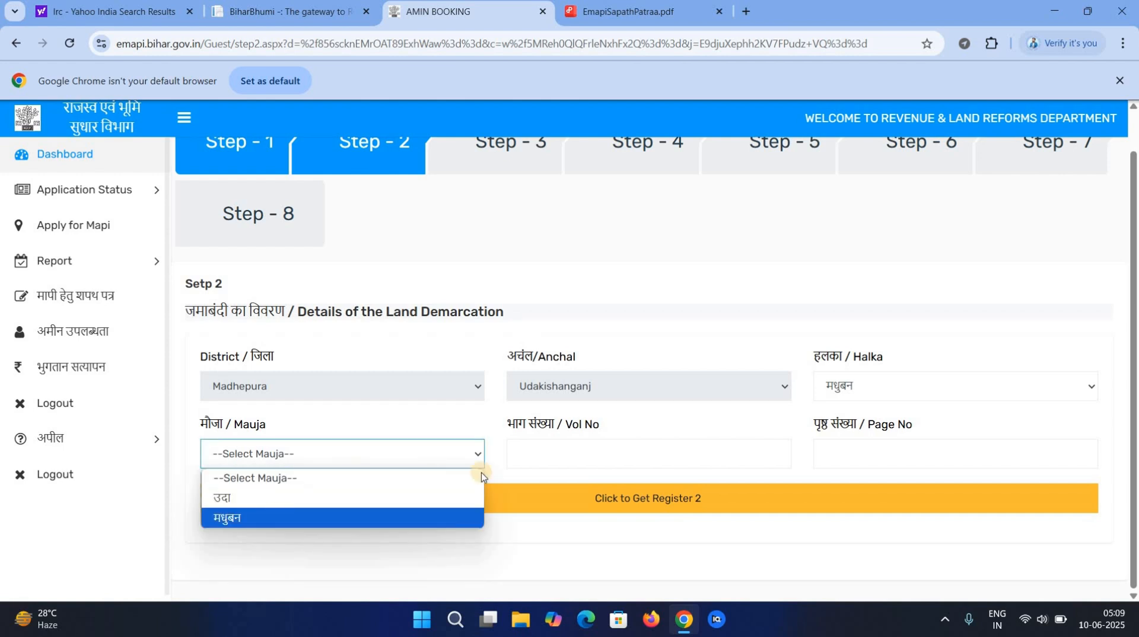
{"action": "left_click", "coordinate": [588, 460]}
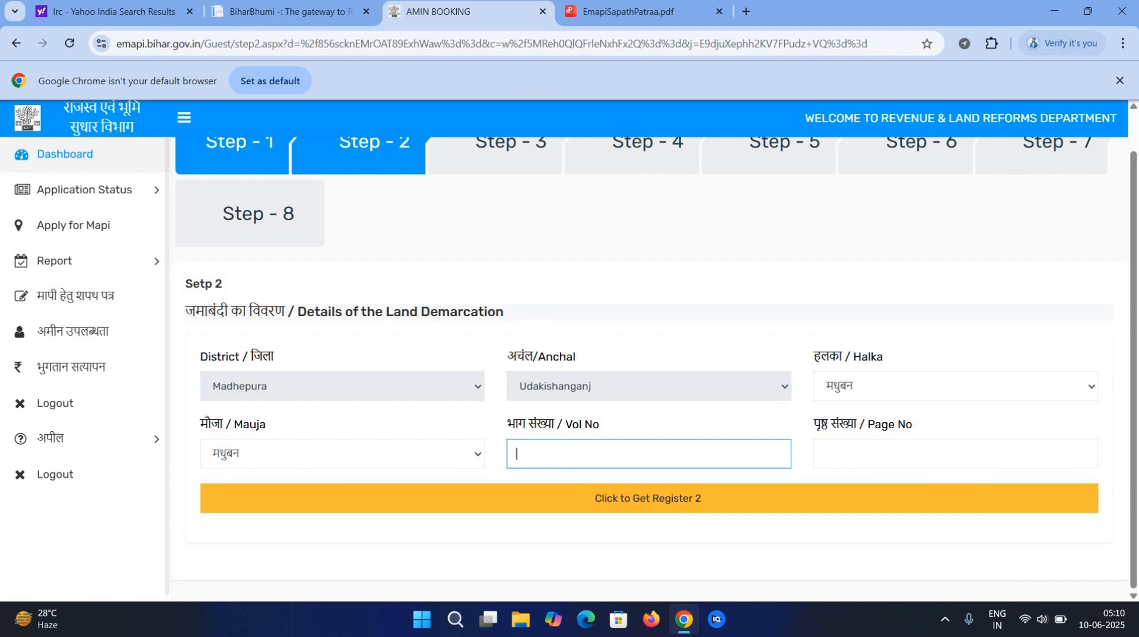
Switch to the पंजी-II प्रतिवेदन page and select searching by jamabandi number and by plot number.
{"action": "left_click", "coordinate": [290, 11]}
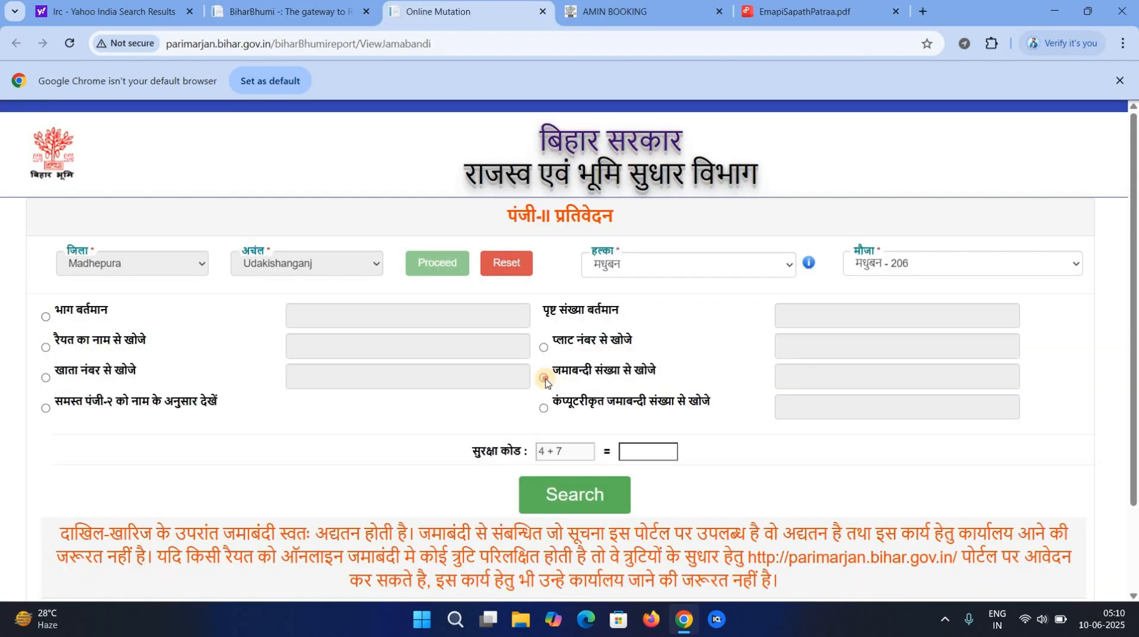
{"action": "left_click", "coordinate": [544, 378]}
{"action": "left_click", "coordinate": [544, 378]}
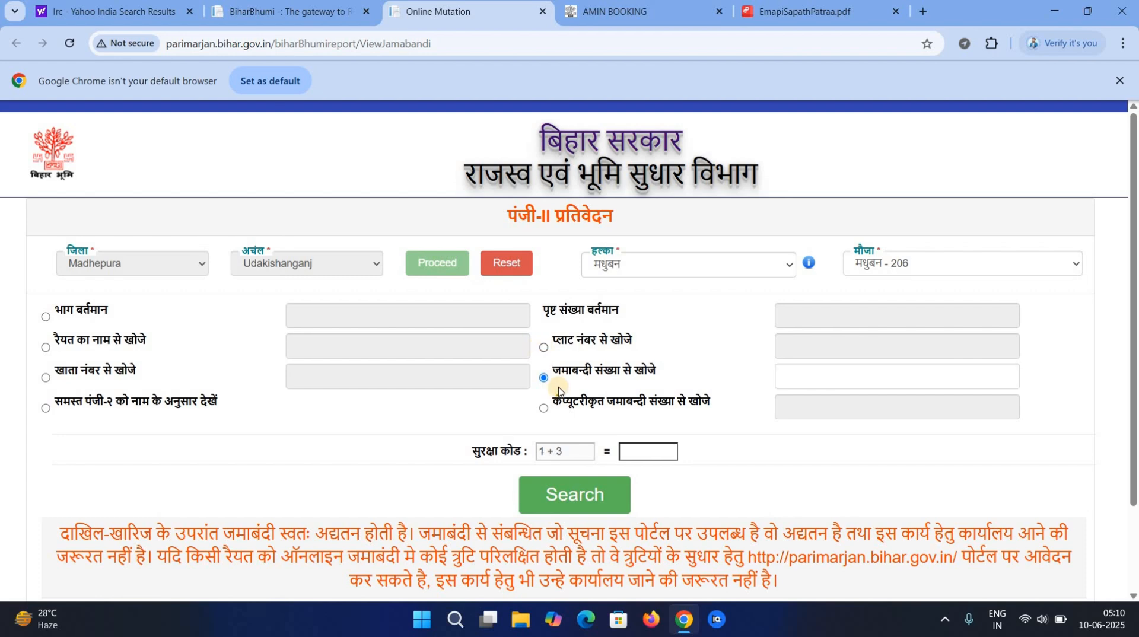
{"action": "left_click", "coordinate": [543, 348]}
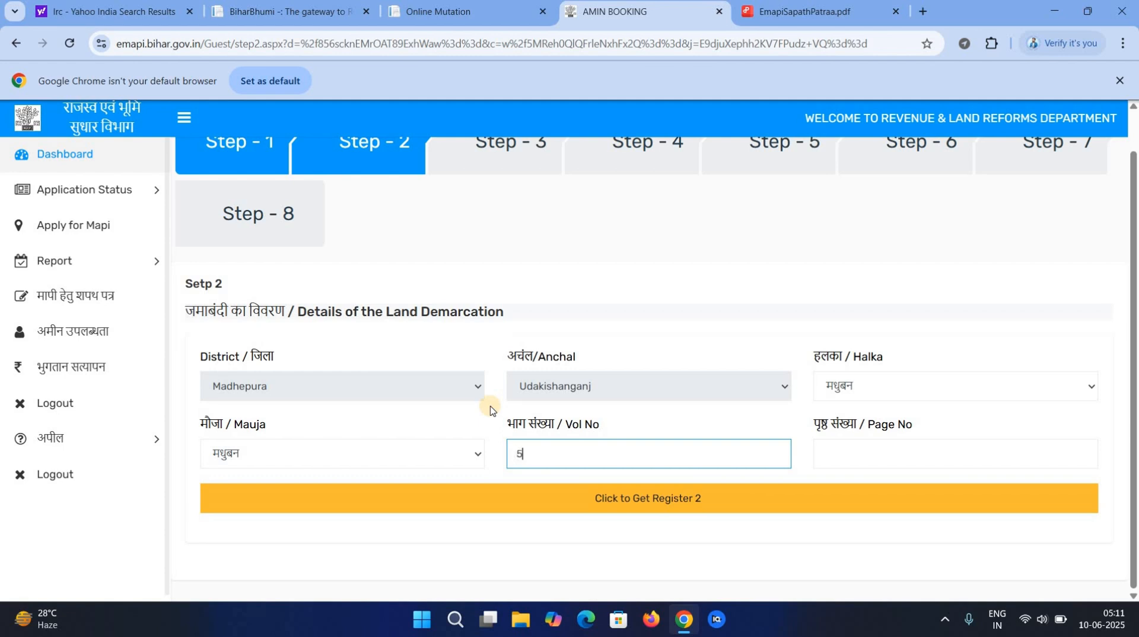
Complete the land demarcation details with volume number 5 and page number 1708, and retrieve Register 2.
{"action": "key", "text": "Tab"}
{"action": "type", "text": "1708"}
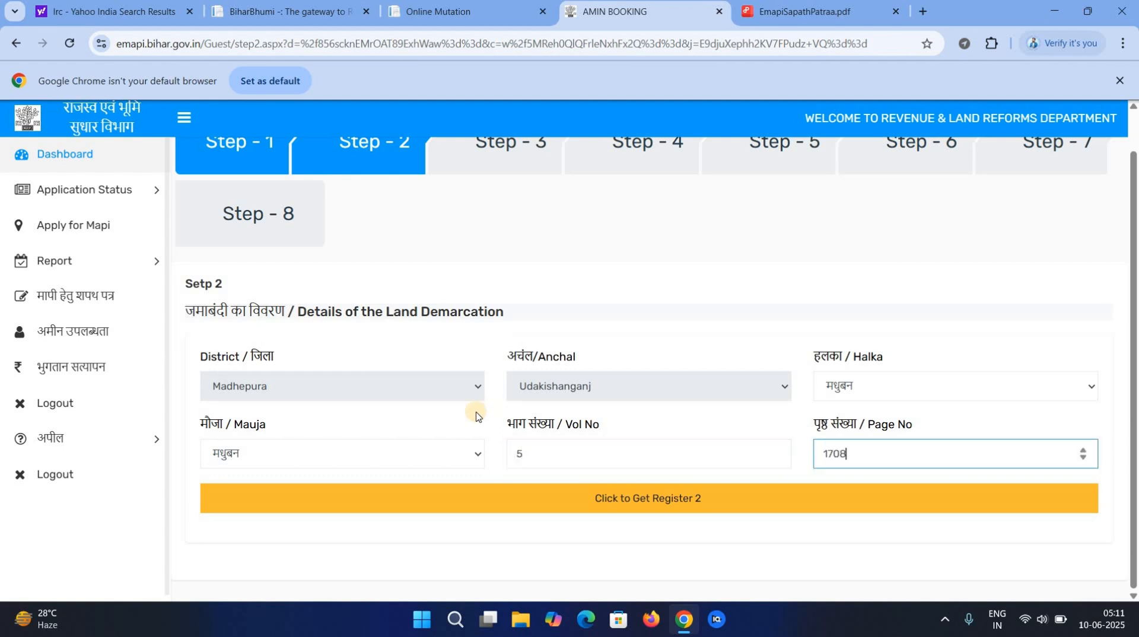
{"action": "left_click", "coordinate": [550, 499]}
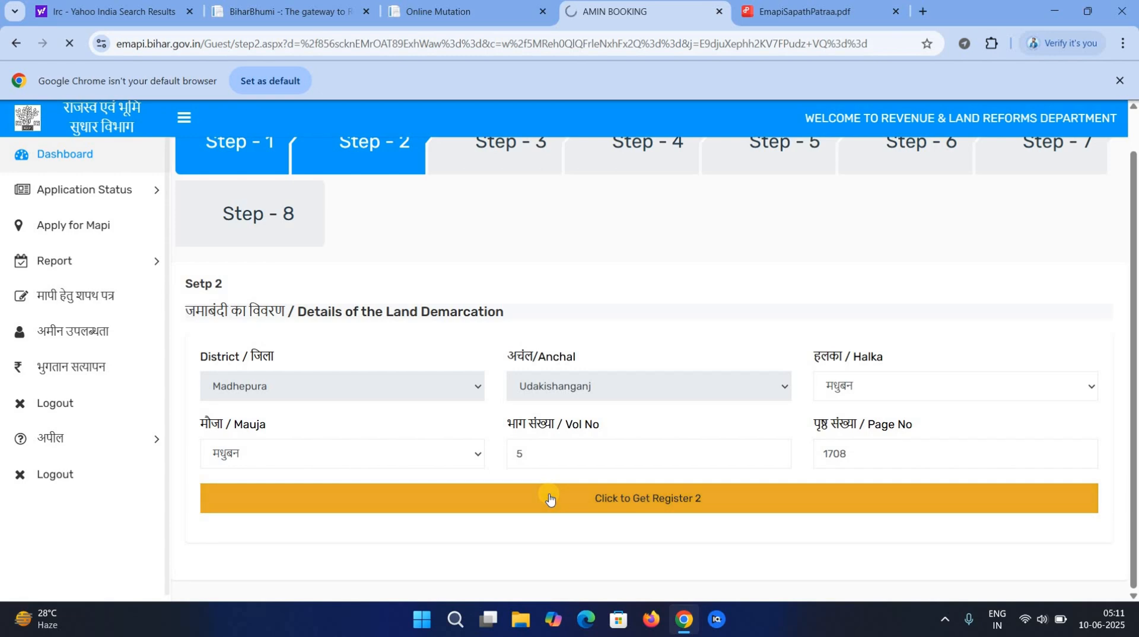
Examine the retrieved Register 2 record, its khata and plot table, and the khata, plot and area entry fields for mapi.
{"action": "left_click_drag", "start_coordinate": [1134, 317], "coordinate": [1117, 567]}
{"action": "scroll", "coordinate": [1114, 567], "scroll_direction": "down", "scroll_amount": 2}
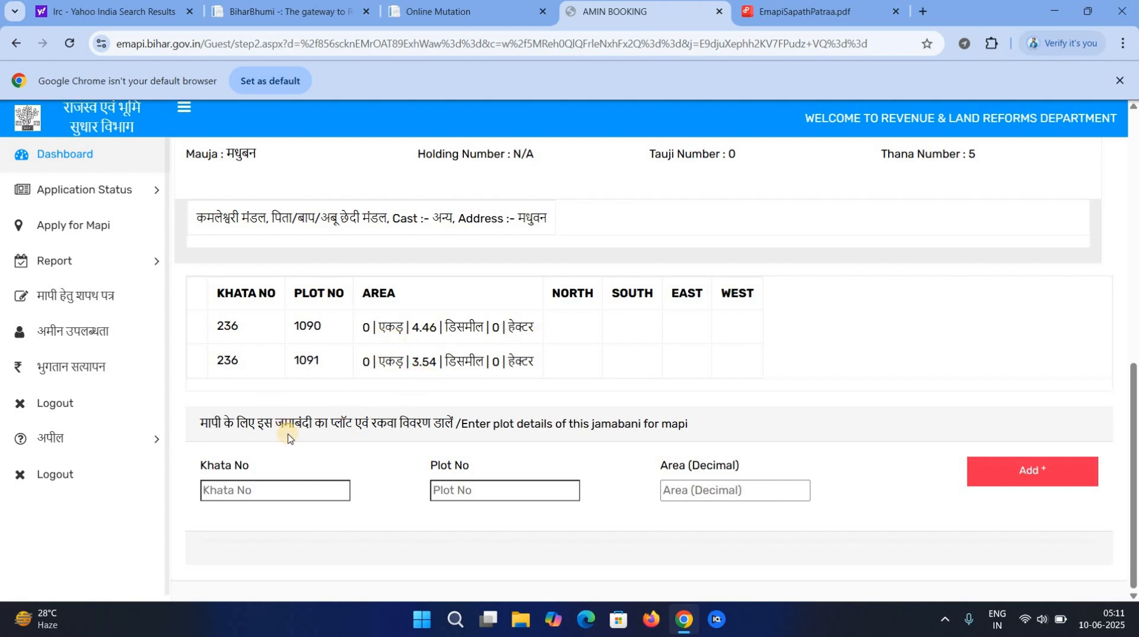
{"action": "left_click", "coordinate": [235, 499]}
{"action": "left_click", "coordinate": [478, 493]}
{"action": "left_click", "coordinate": [764, 498]}
{"action": "left_click", "coordinate": [320, 487]}
{"action": "left_click", "coordinate": [502, 491]}
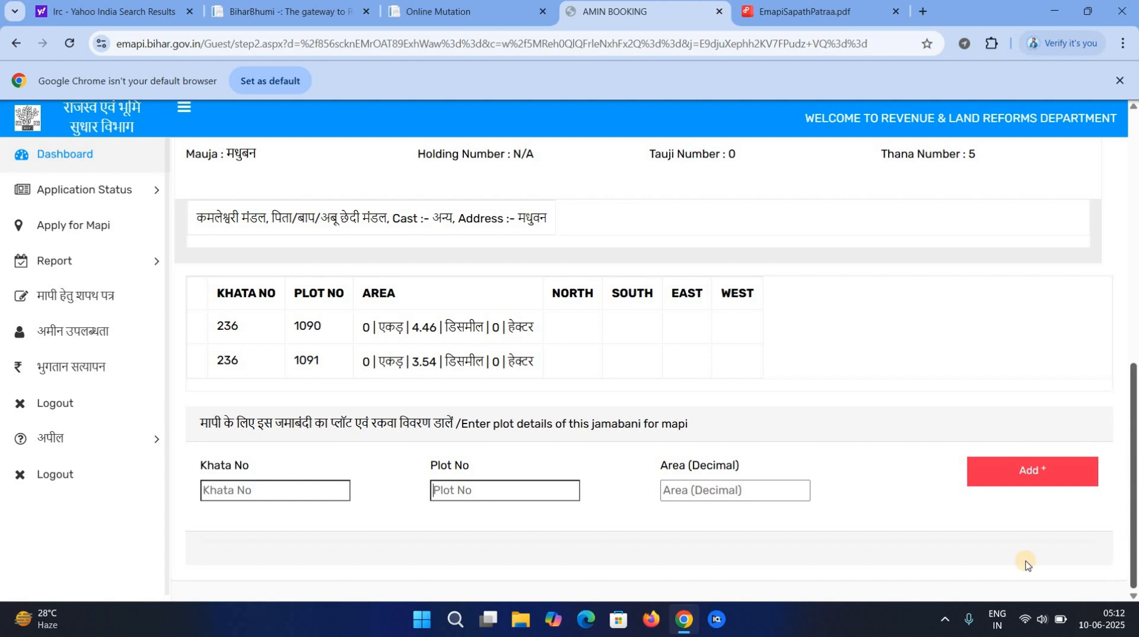
Fill in the plot details for mapi with the first listed khata number, plot number 1090 and an area of 4.46 decimal.
{"action": "left_click", "coordinate": [240, 483]}
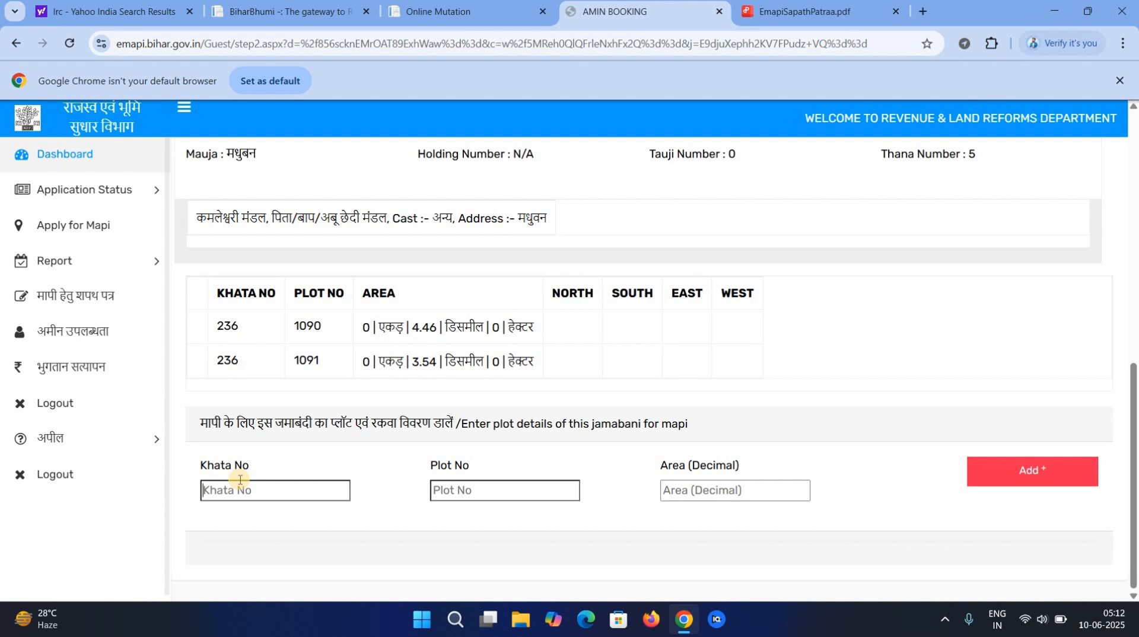
{"action": "type", "text": "236"}
{"action": "left_click", "coordinate": [479, 482]}
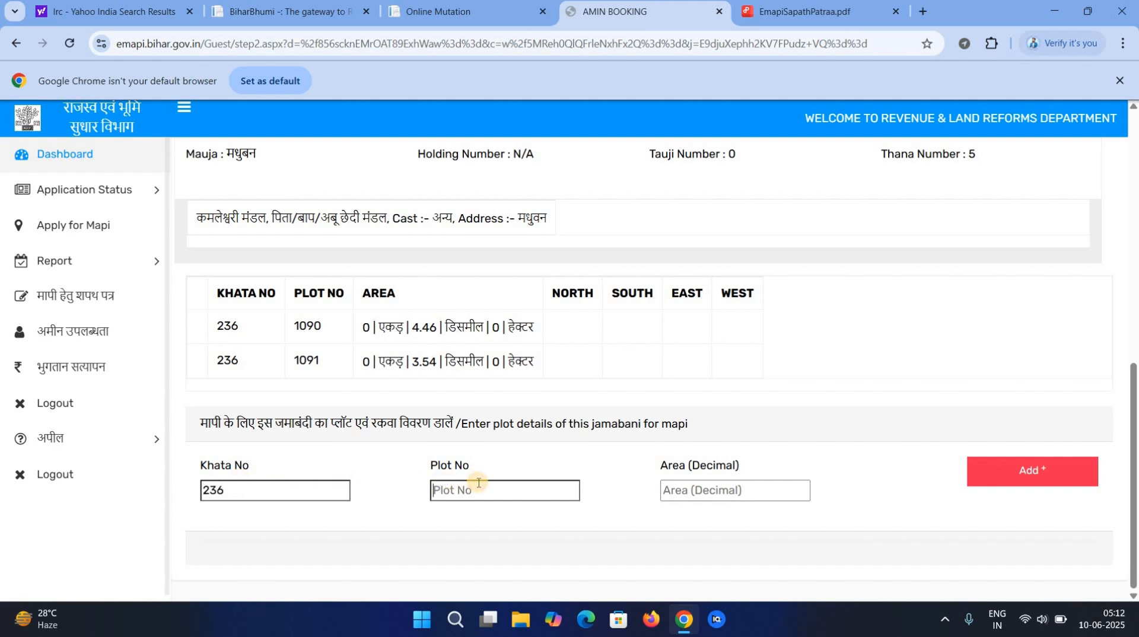
{"action": "type", "text": "1090"}
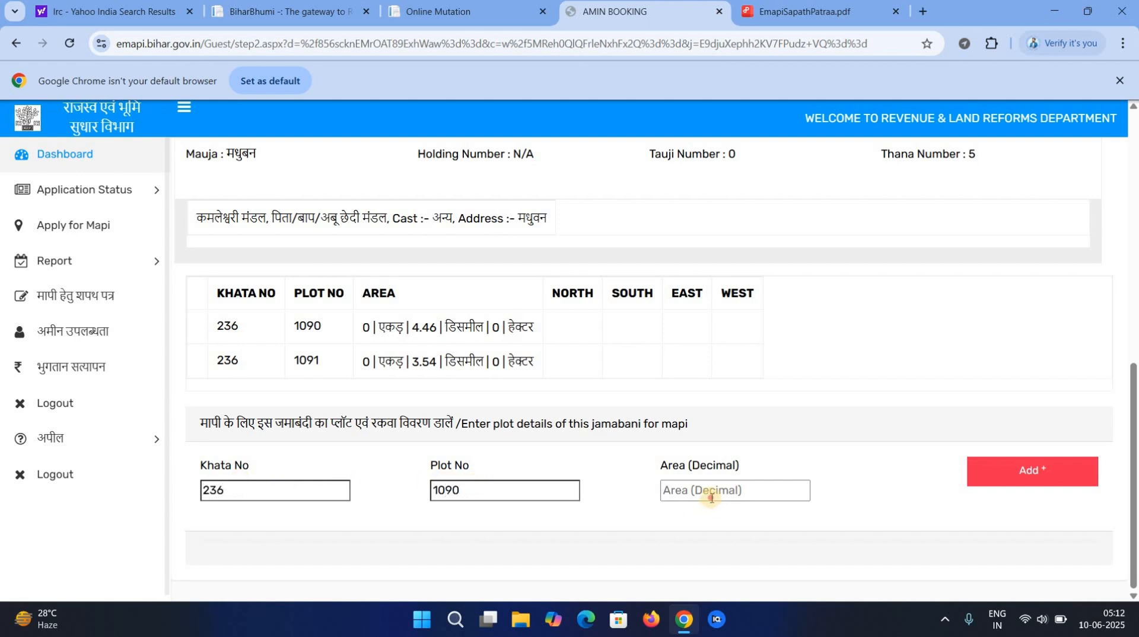
{"action": "left_click", "coordinate": [712, 496]}
{"action": "type", "text": "4.46"}
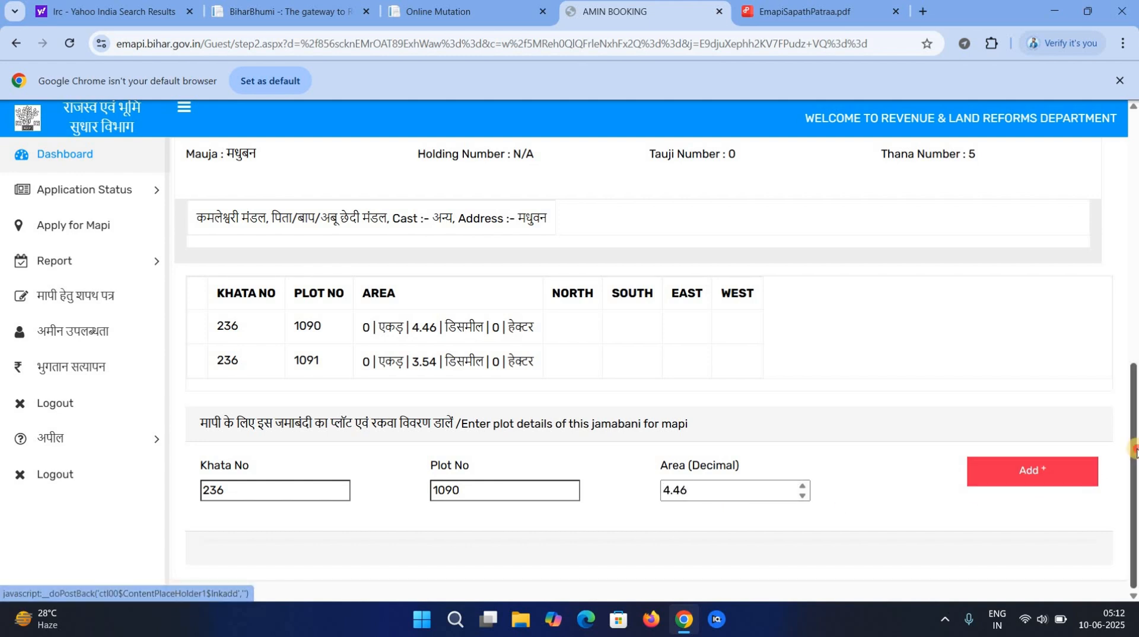
{"action": "key", "text": "Tab"}
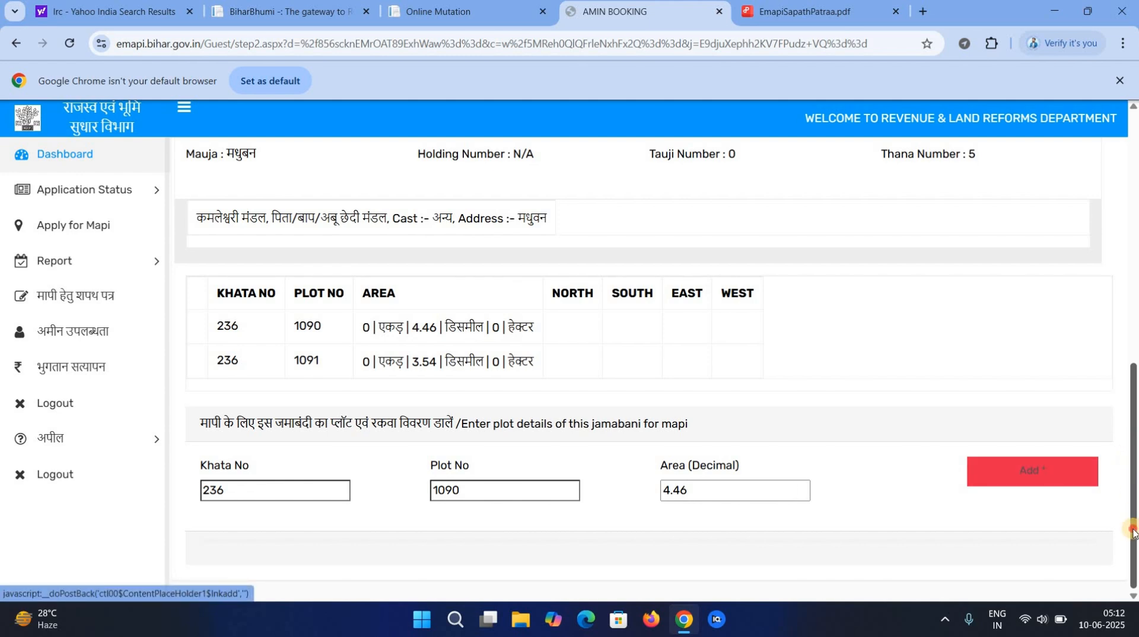
{"action": "scroll", "coordinate": [1113, 362], "scroll_direction": "up", "scroll_amount": 6}
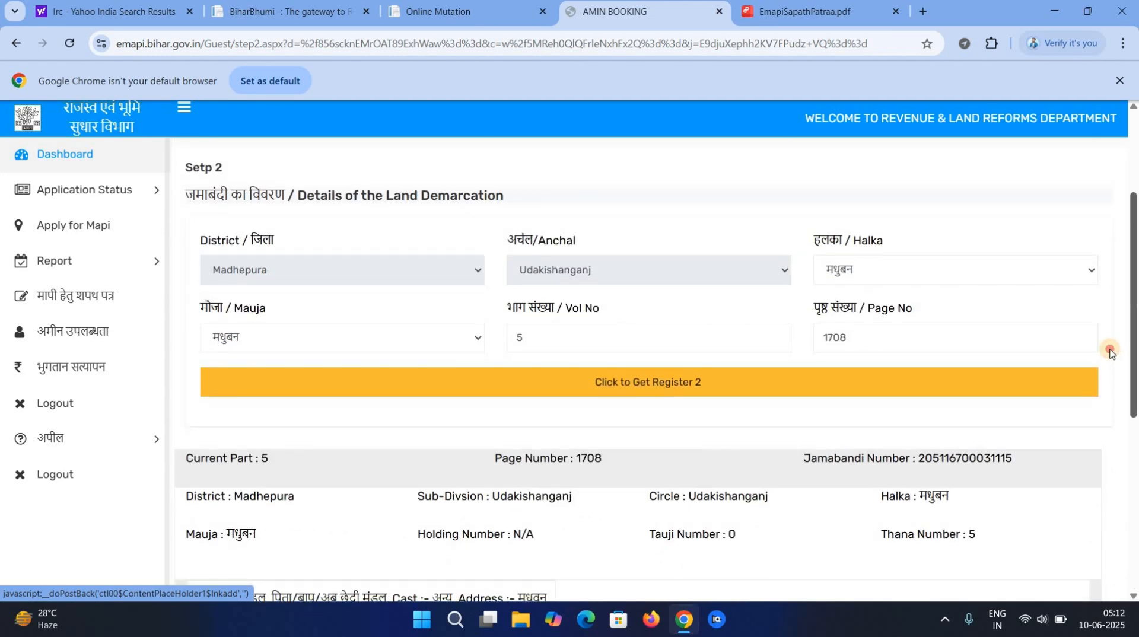
Add the entered khata, plot and area details to the list of plots for mapi.
{"action": "scroll", "coordinate": [1101, 312], "scroll_direction": "up", "scroll_amount": 2}
{"action": "scroll", "coordinate": [1098, 416], "scroll_direction": "down", "scroll_amount": 9}
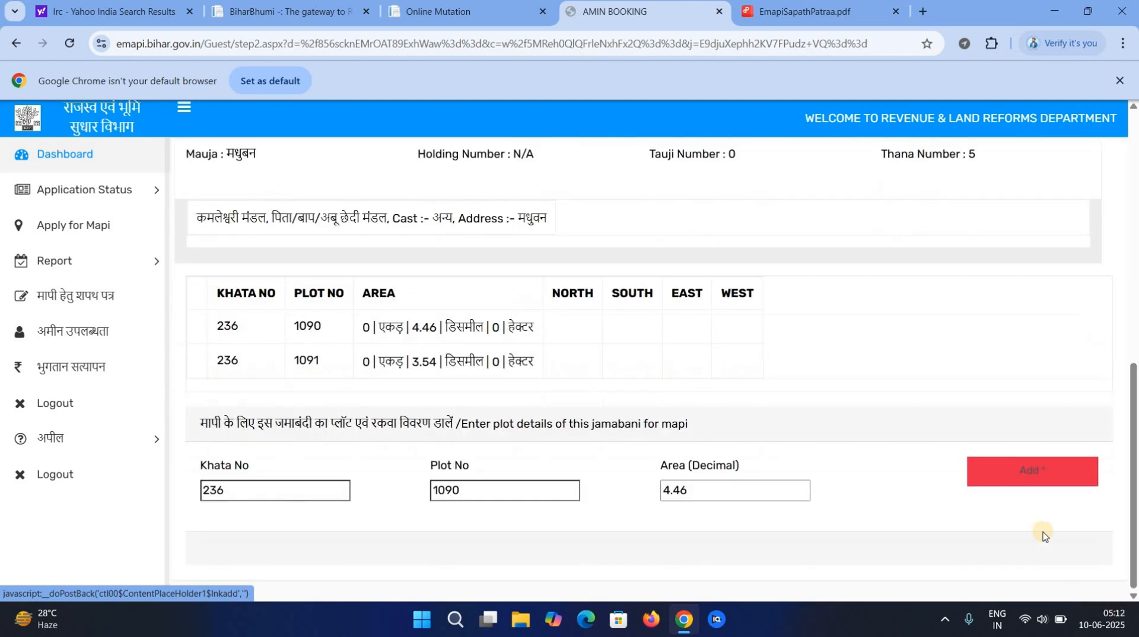
{"action": "left_click", "coordinate": [1017, 479]}
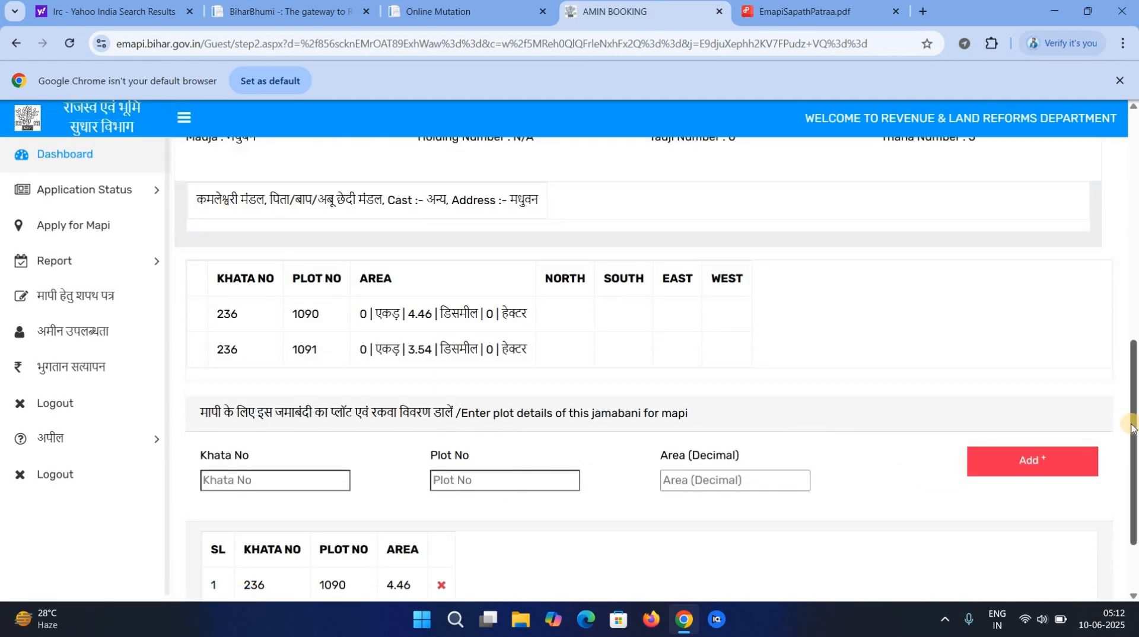
Proceed with the added plot and confirm that measurement is wanted for this jamabandi's plot.
{"action": "left_click", "coordinate": [1136, 549]}
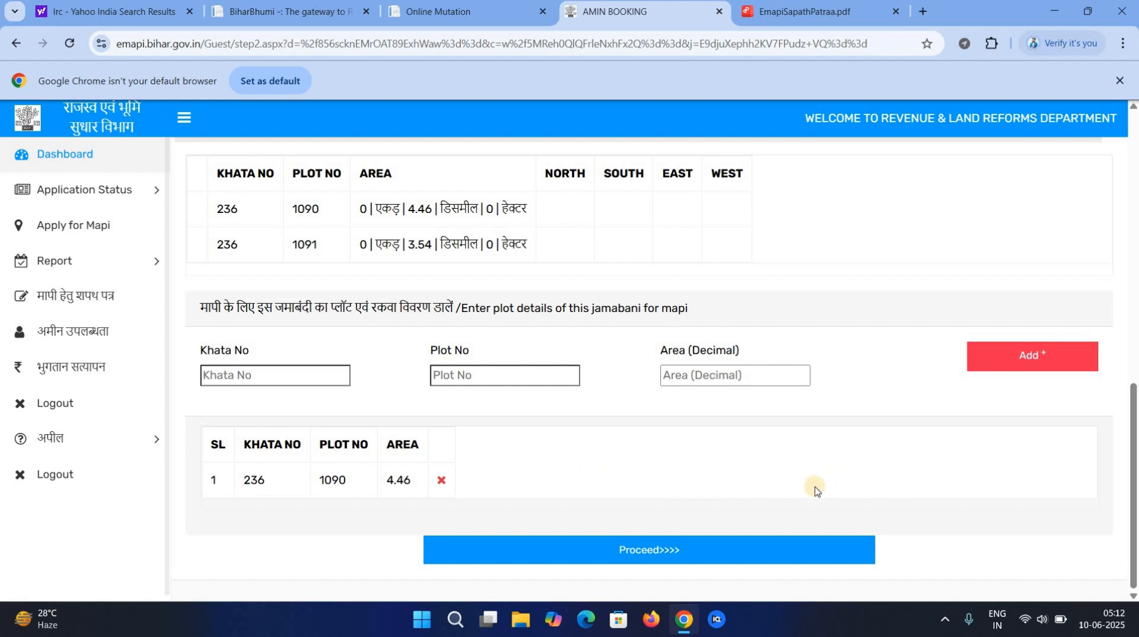
{"action": "left_click", "coordinate": [712, 551]}
{"action": "left_click", "coordinate": [628, 553]}
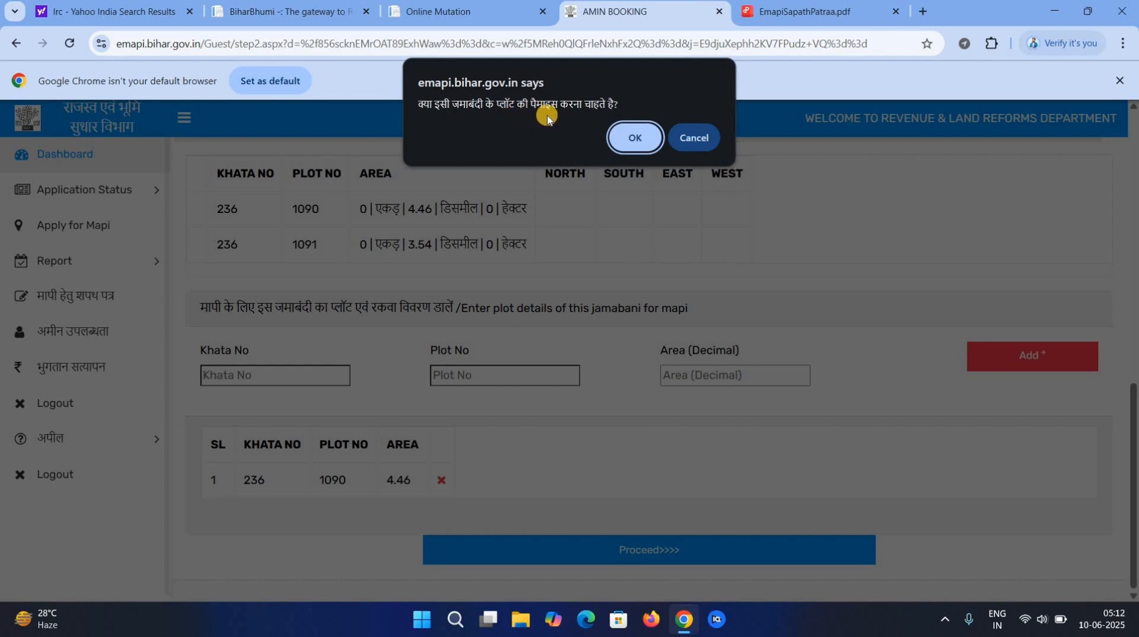
{"action": "left_click", "coordinate": [630, 140]}
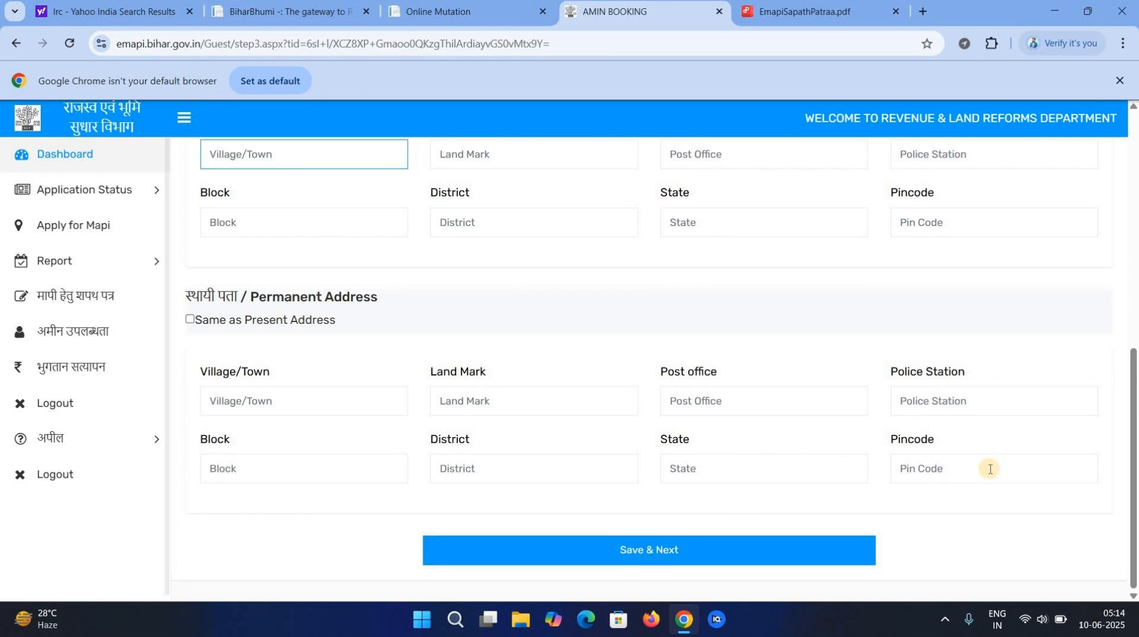
Examine the applicant and address fields, and the name, address, mobile and e-mail fields for the plot's North, South, East and West boundaries.
{"action": "left_click_drag", "start_coordinate": [1132, 357], "coordinate": [1132, 184]}
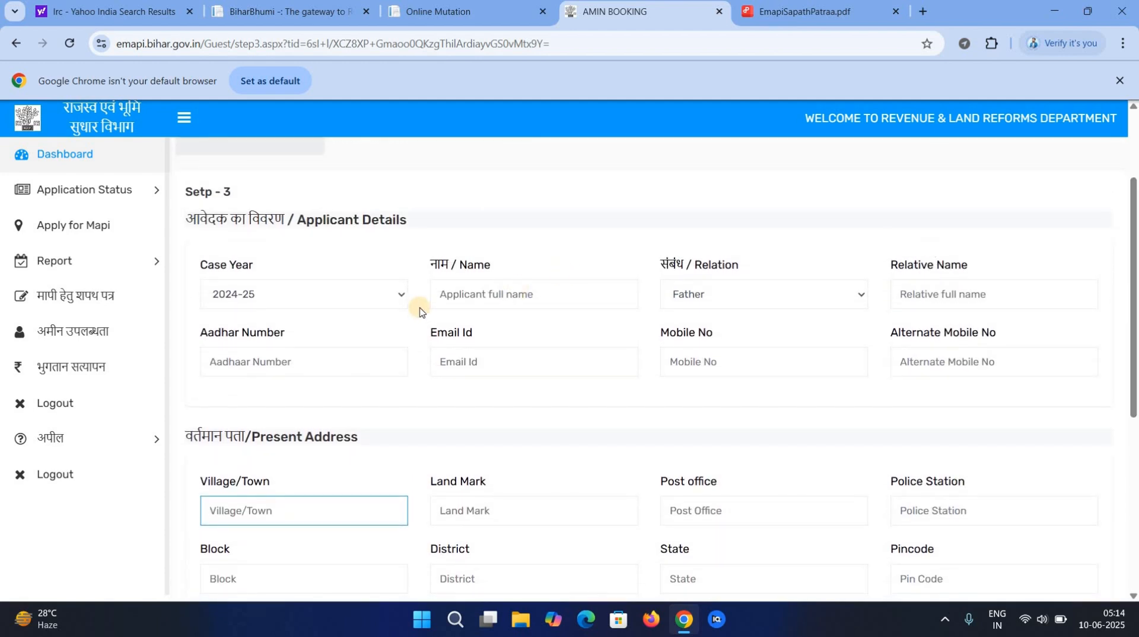
{"action": "left_click", "coordinate": [460, 295]}
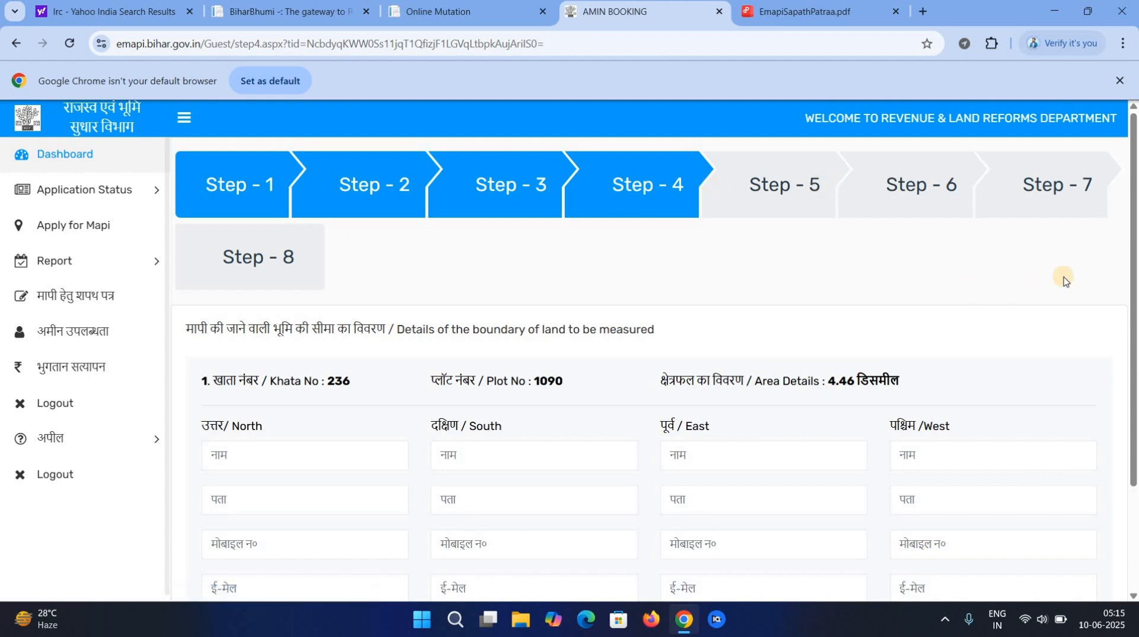
{"action": "scroll", "coordinate": [1135, 413], "scroll_direction": "down", "scroll_amount": 3}
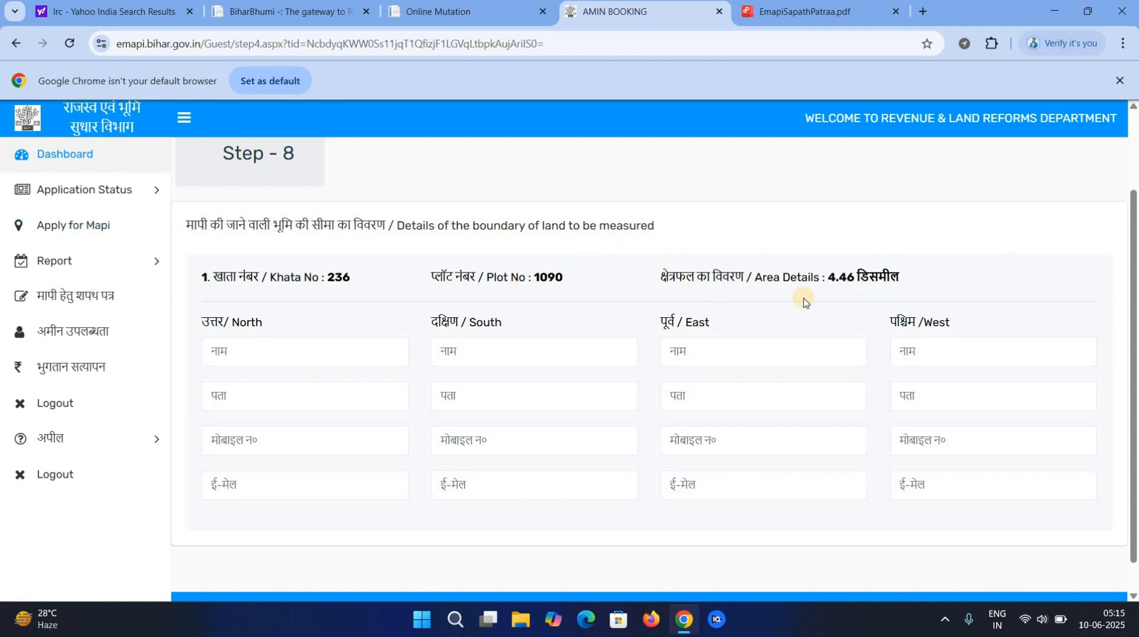
{"action": "left_click", "coordinate": [290, 356]}
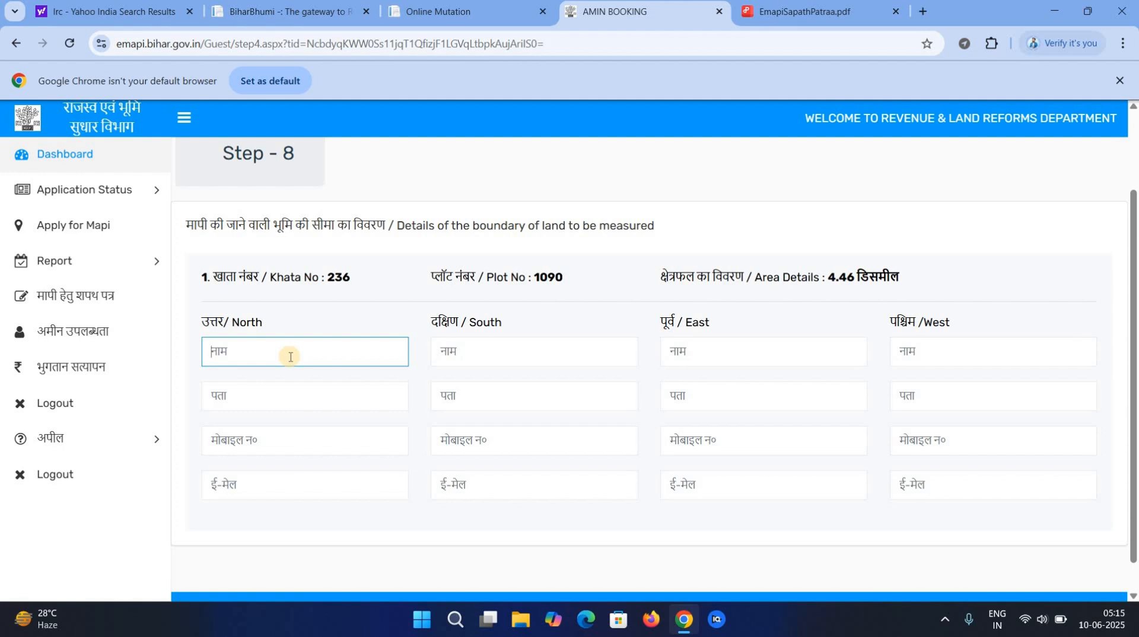
{"action": "left_click", "coordinate": [273, 443]}
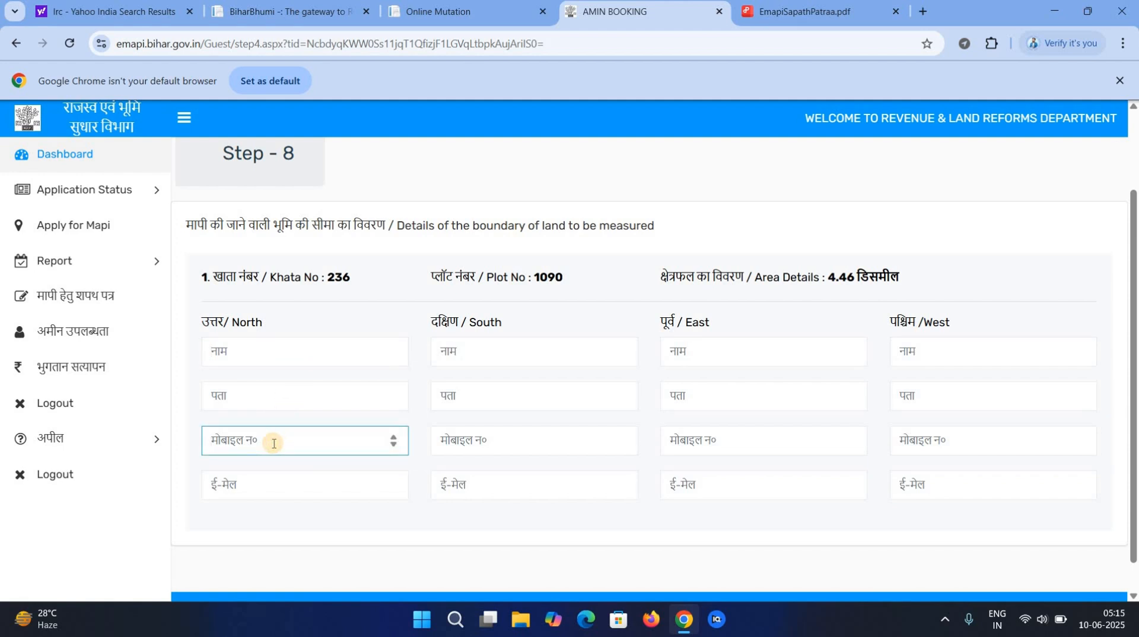
{"action": "left_click", "coordinate": [537, 338]}
{"action": "left_click", "coordinate": [467, 406]}
{"action": "left_click", "coordinate": [471, 438]}
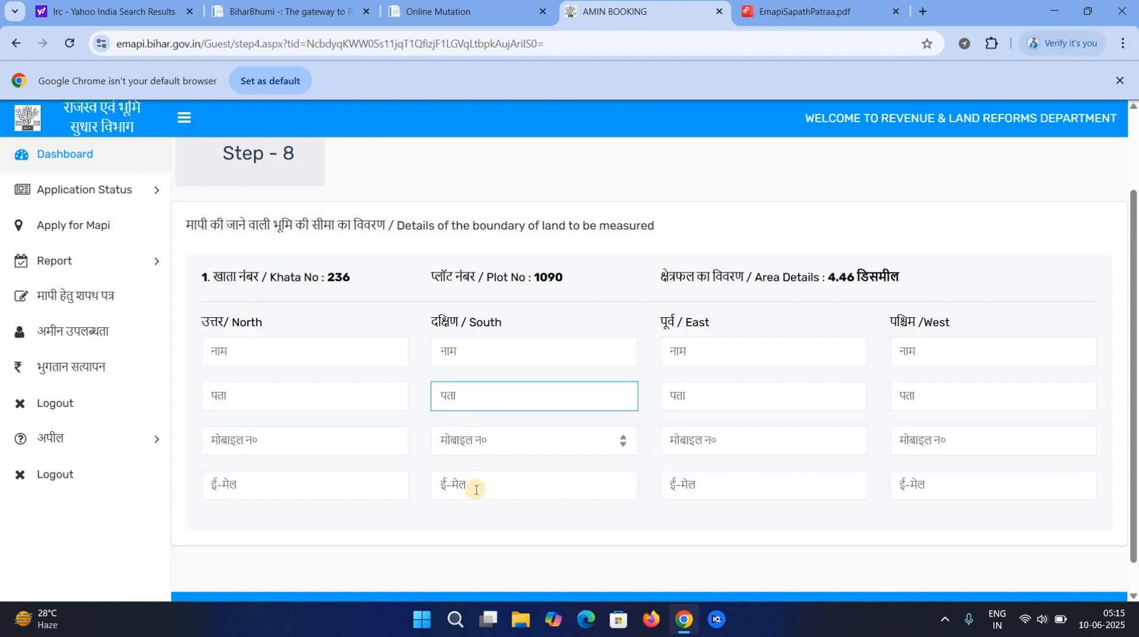
{"action": "left_click", "coordinate": [476, 494]}
{"action": "left_click", "coordinate": [722, 319]}
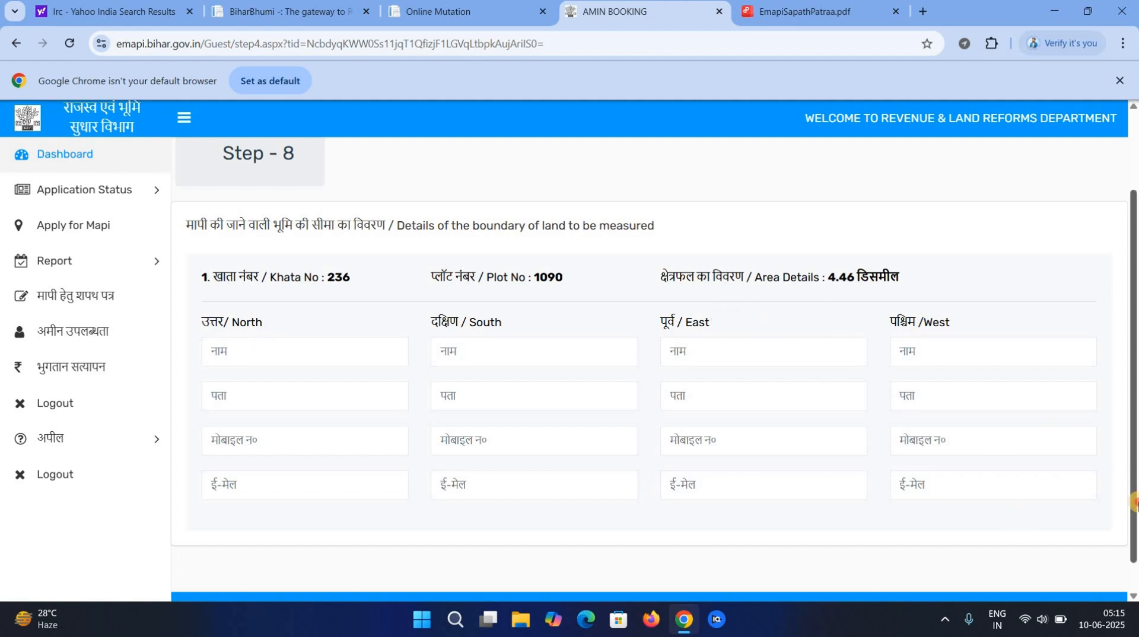
{"action": "scroll", "coordinate": [1134, 492], "scroll_direction": "down", "scroll_amount": 1}
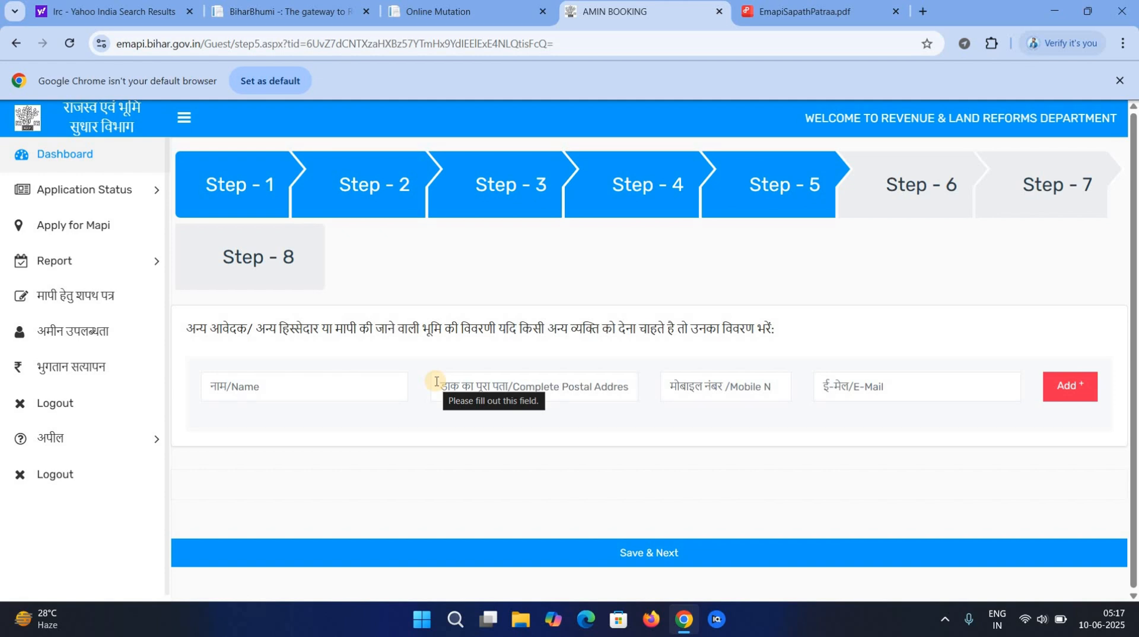
Leave the other applicant or shareholder details blank, save the page and confirm proceeding to Step 6.
{"action": "left_click", "coordinate": [376, 391]}
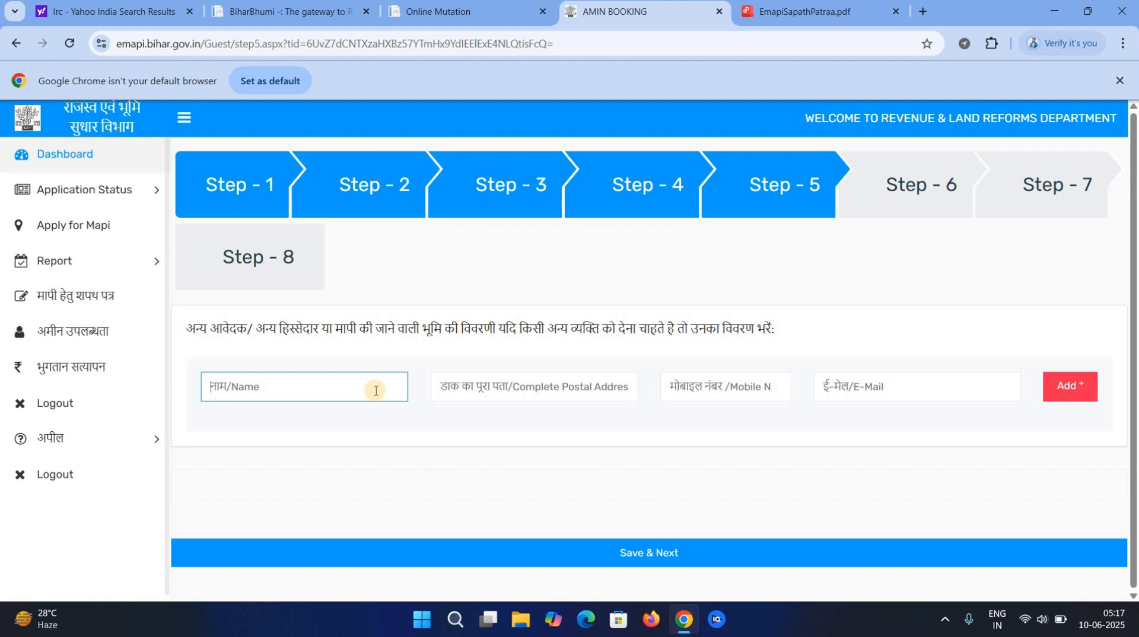
{"action": "left_click", "coordinate": [644, 560]}
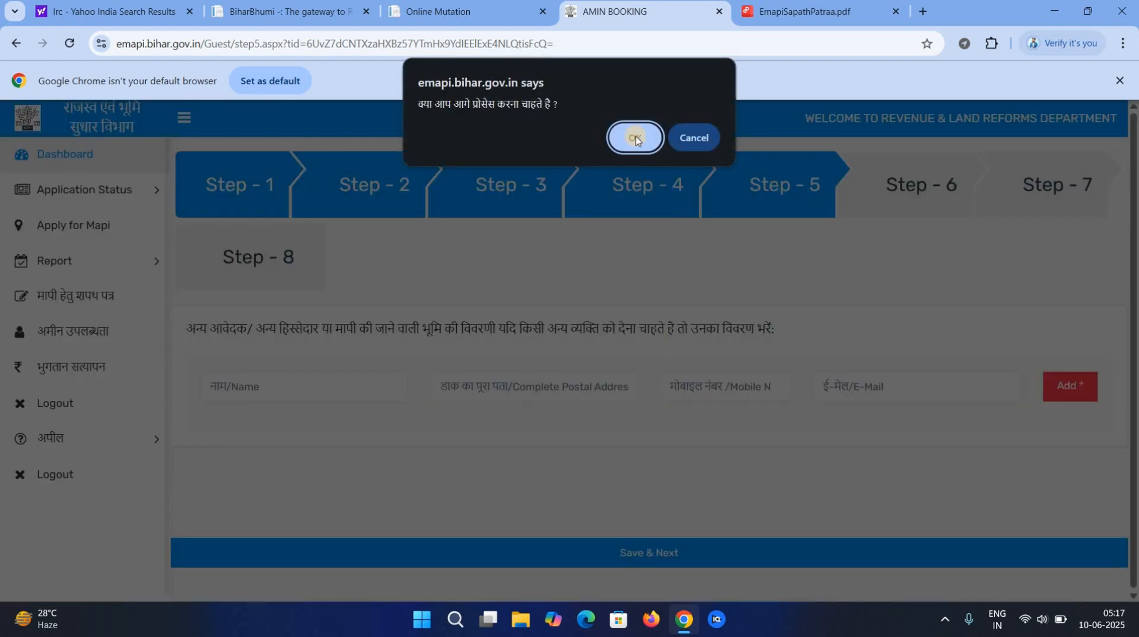
{"action": "left_click", "coordinate": [635, 138]}
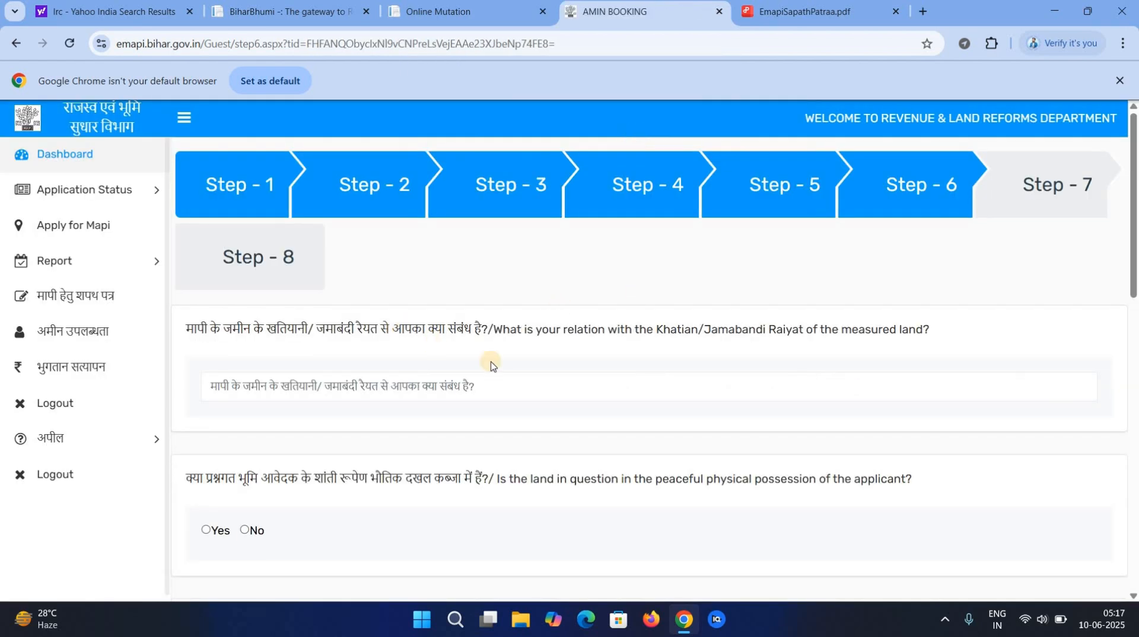
Answer Yes to the question on the applicant's peaceful physical possession of the land.
{"action": "left_click", "coordinate": [486, 386]}
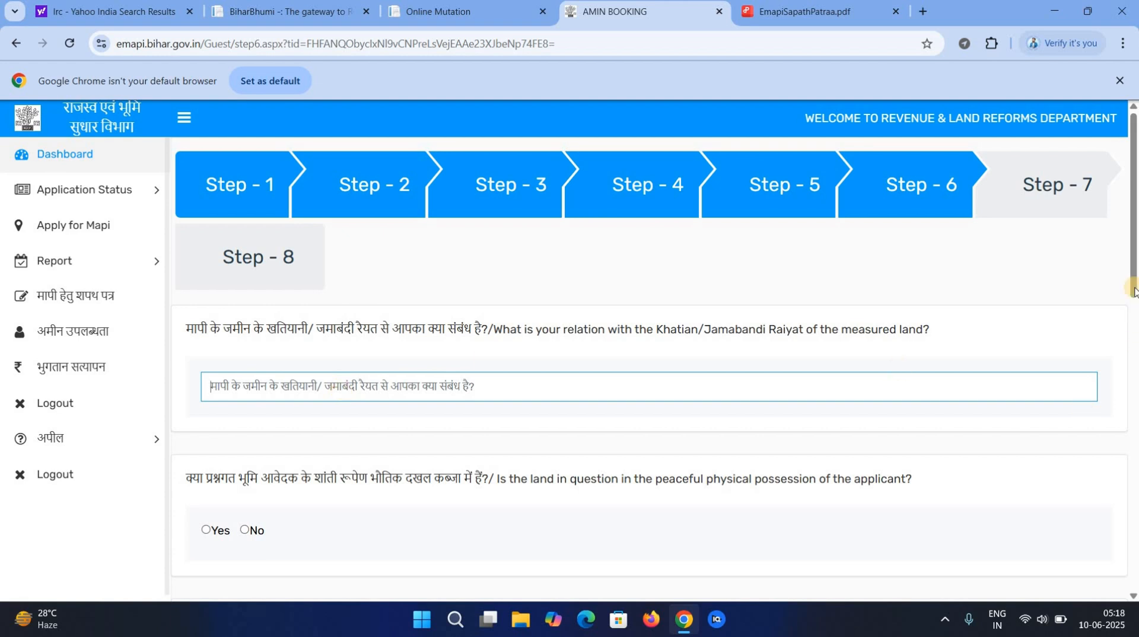
{"action": "scroll", "coordinate": [632, 377], "scroll_direction": "down", "scroll_amount": 3}
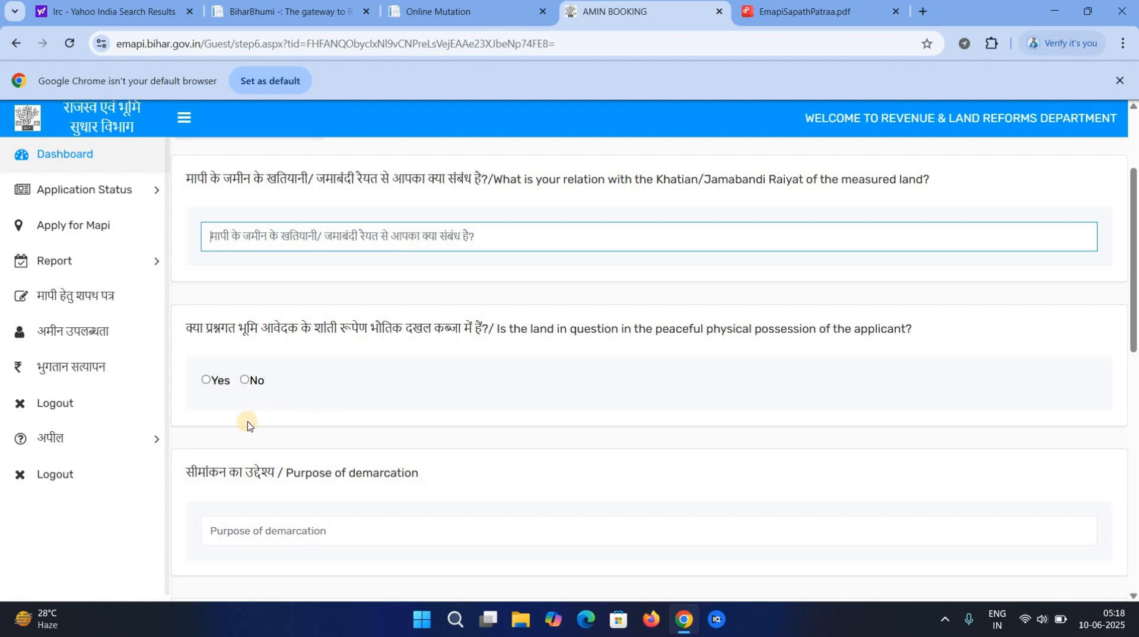
{"action": "left_click", "coordinate": [245, 380]}
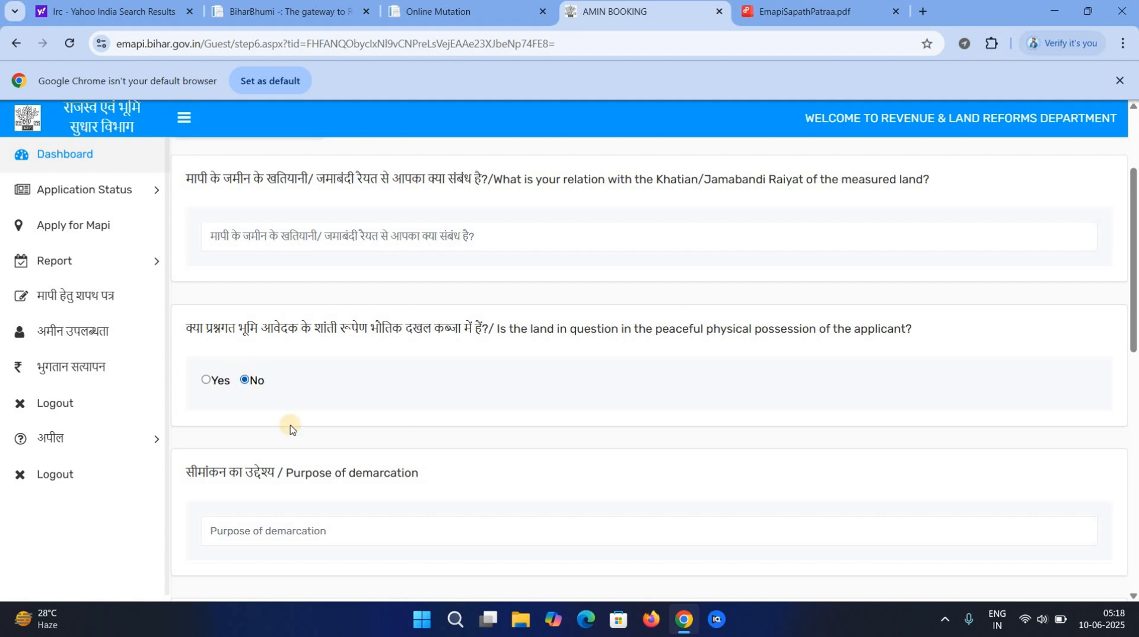
{"action": "left_click", "coordinate": [207, 383]}
Choose the तत्काल (instant) measurement process and answer Yes to the alternative process if no Amin is available.
{"action": "left_click", "coordinate": [279, 530]}
{"action": "scroll", "coordinate": [969, 397], "scroll_direction": "down", "scroll_amount": 4}
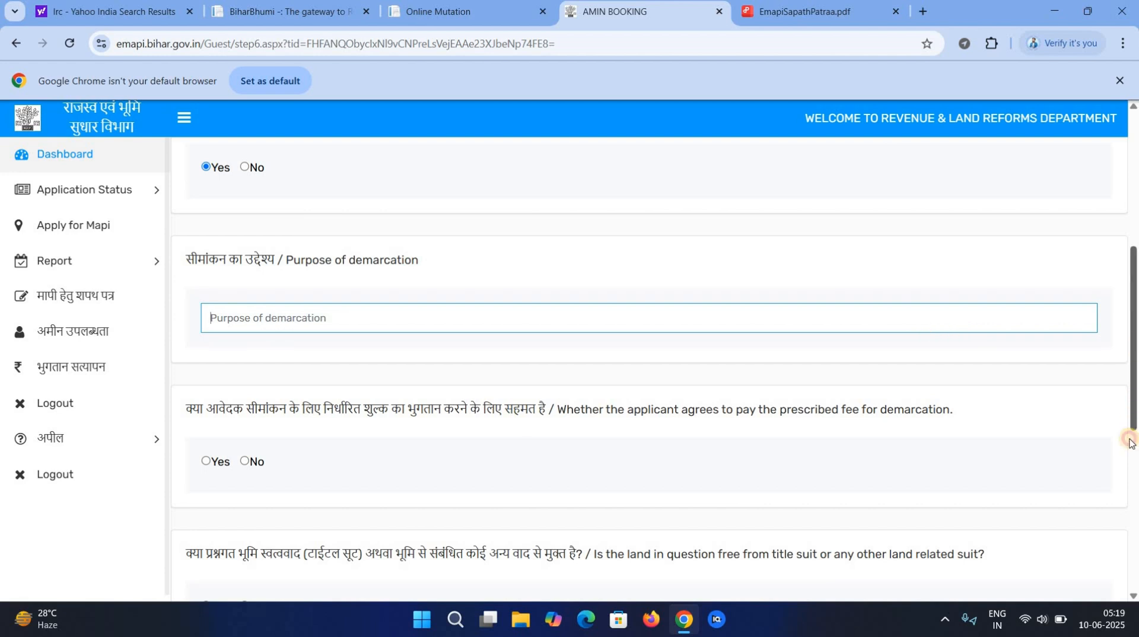
{"action": "scroll", "coordinate": [541, 364], "scroll_direction": "down", "scroll_amount": 4}
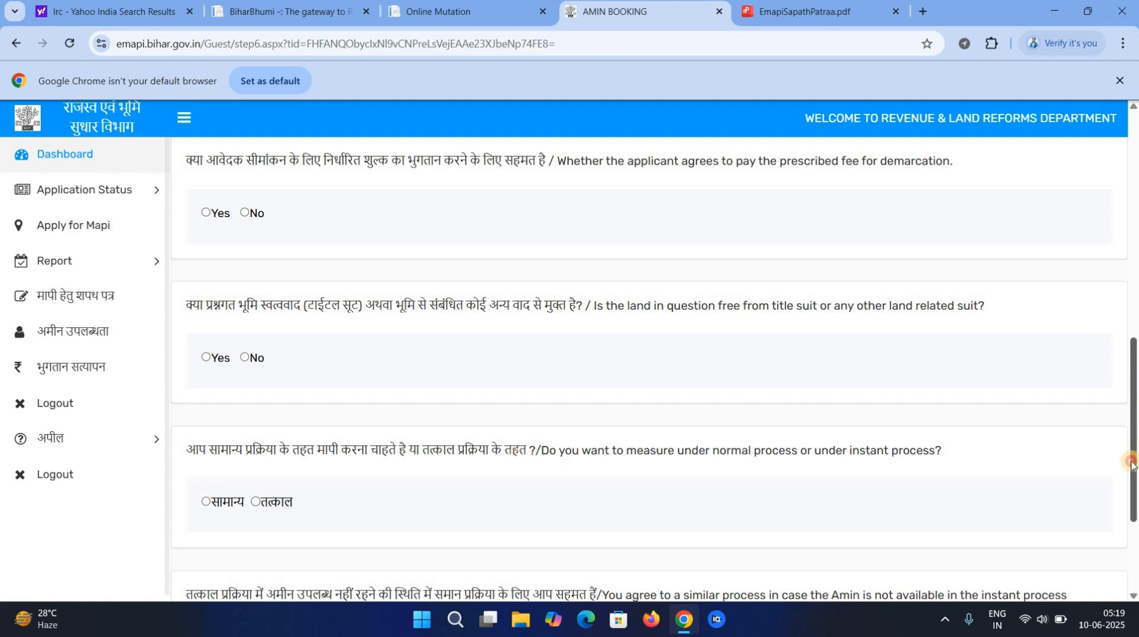
{"action": "left_click_drag", "start_coordinate": [1132, 463], "coordinate": [1131, 528]}
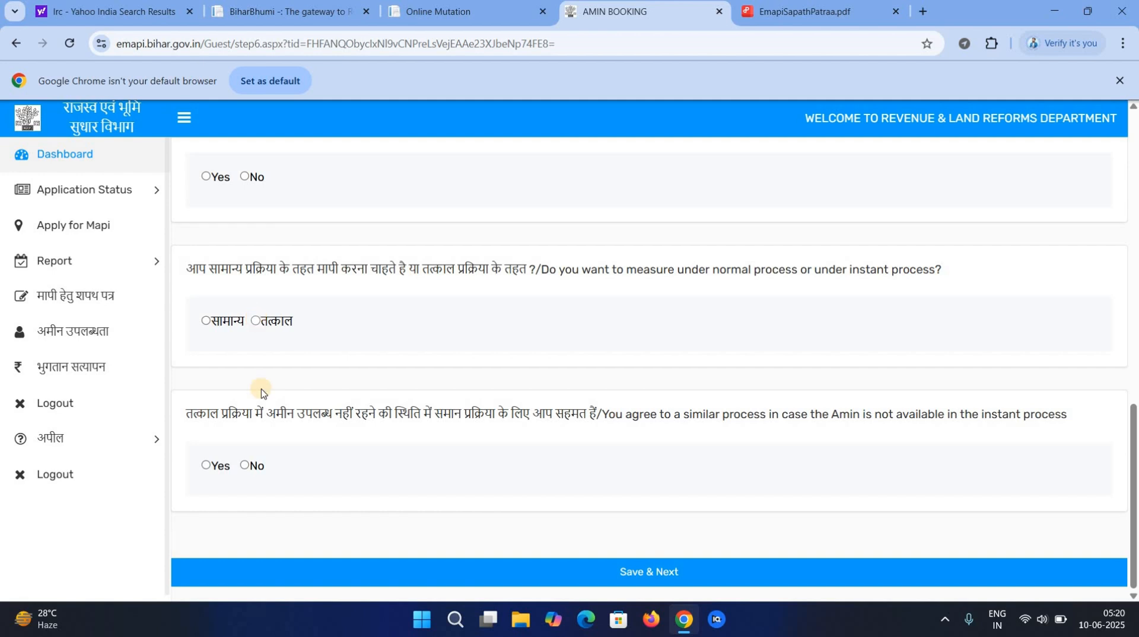
{"action": "left_click", "coordinate": [255, 321]}
{"action": "left_click", "coordinate": [206, 465]}
Enter "खुद का जमीन" as the relation with the Khatian/Jamabandi Raiyat of the measured land.
{"action": "left_click_drag", "start_coordinate": [1133, 472], "coordinate": [1117, 276]}
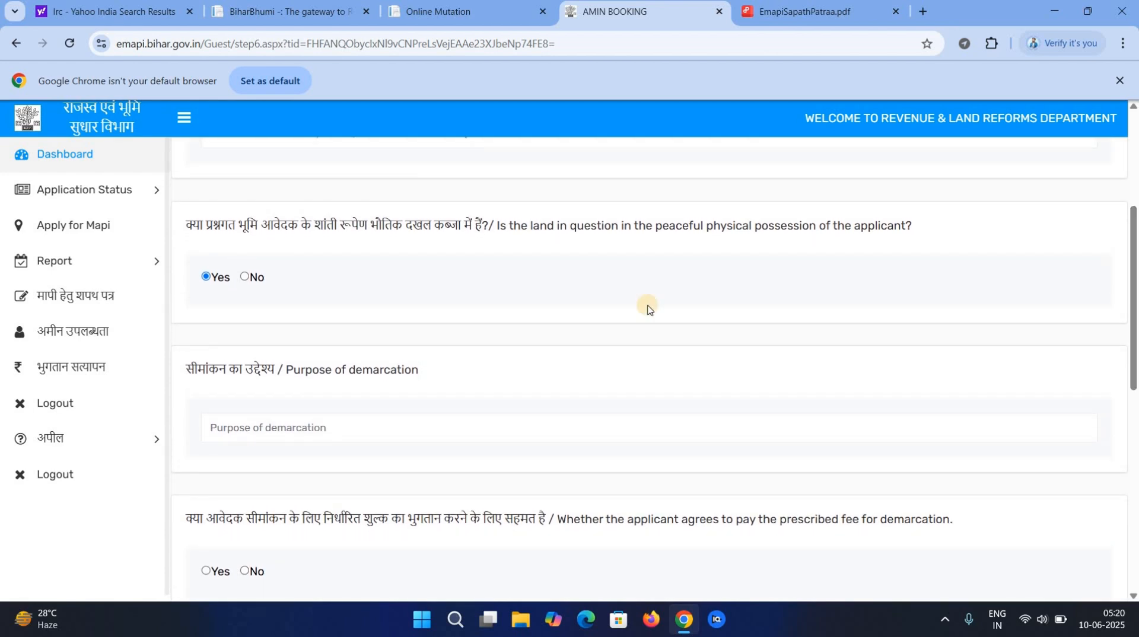
{"action": "left_click", "coordinate": [332, 425]}
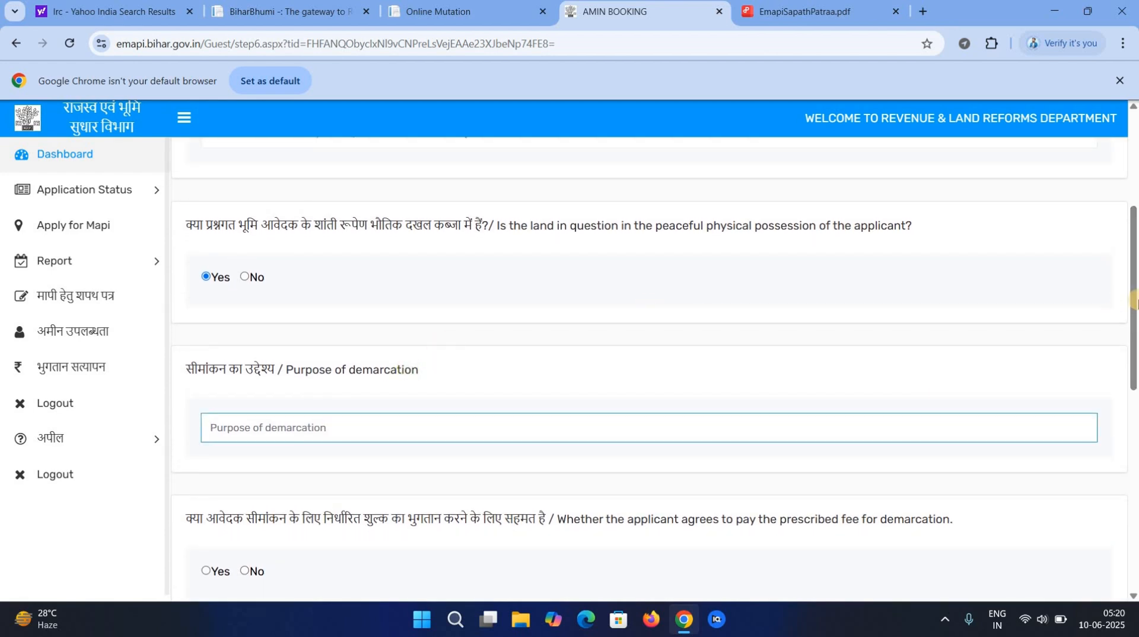
{"action": "left_click_drag", "start_coordinate": [1134, 278], "coordinate": [1135, 196]}
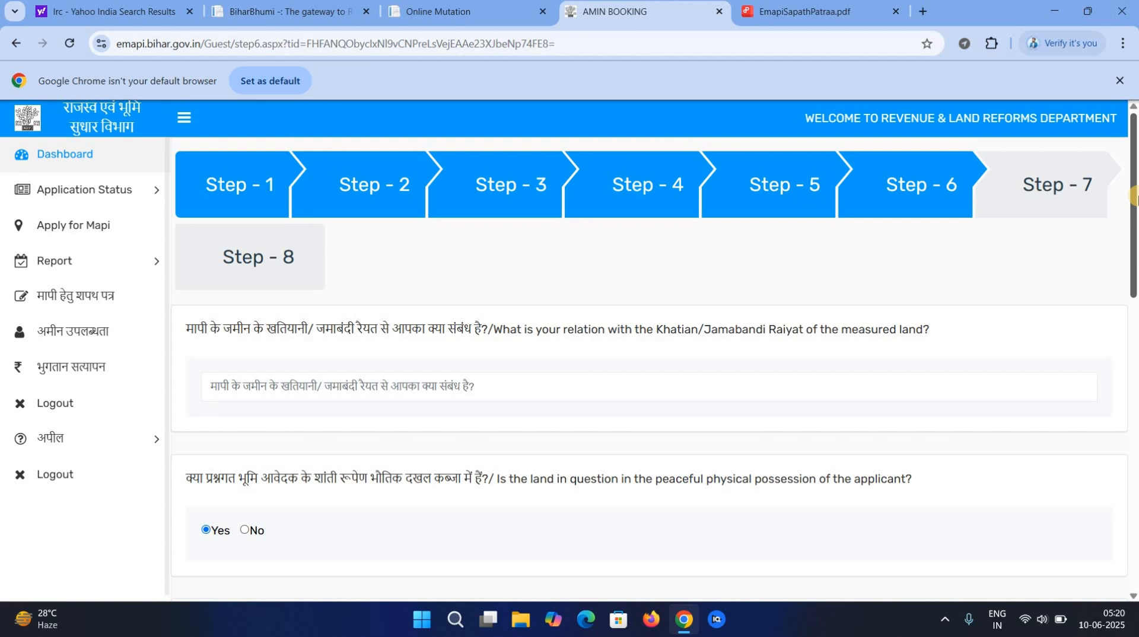
{"action": "left_click_drag", "start_coordinate": [1134, 196], "coordinate": [1134, 579]}
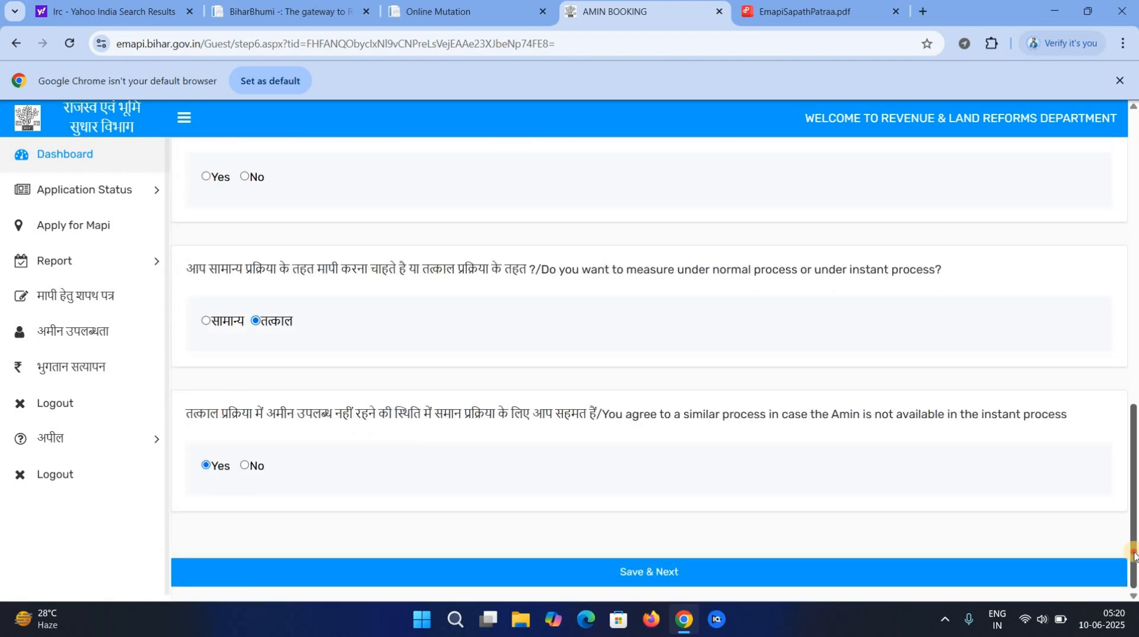
{"action": "type", "text": "खुद का "}
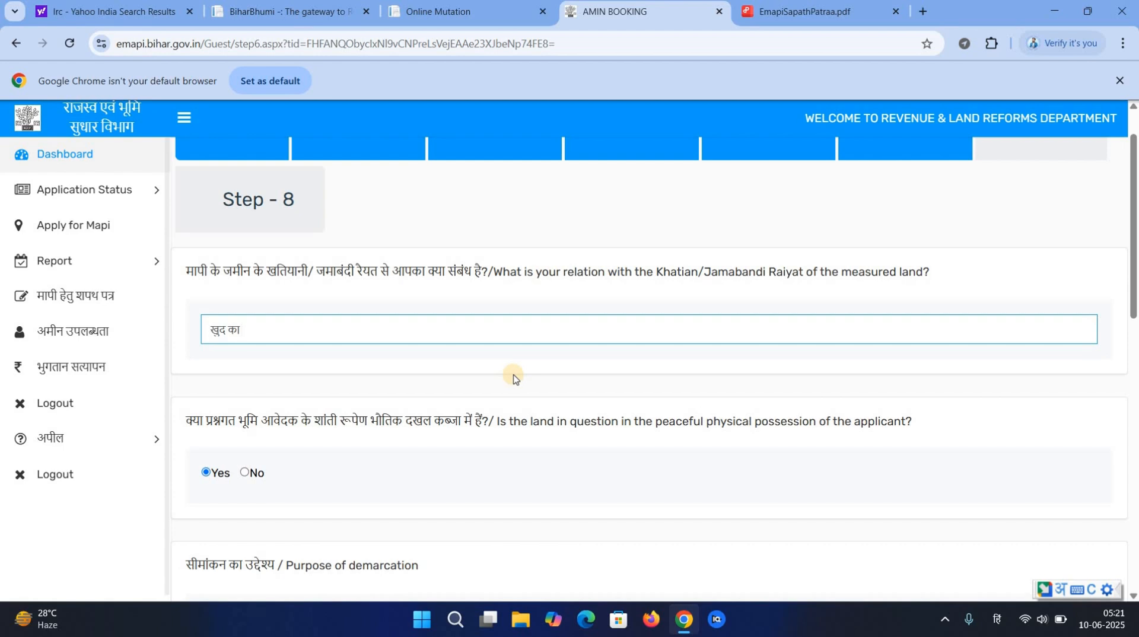
{"action": "type", "text": "jamin"}
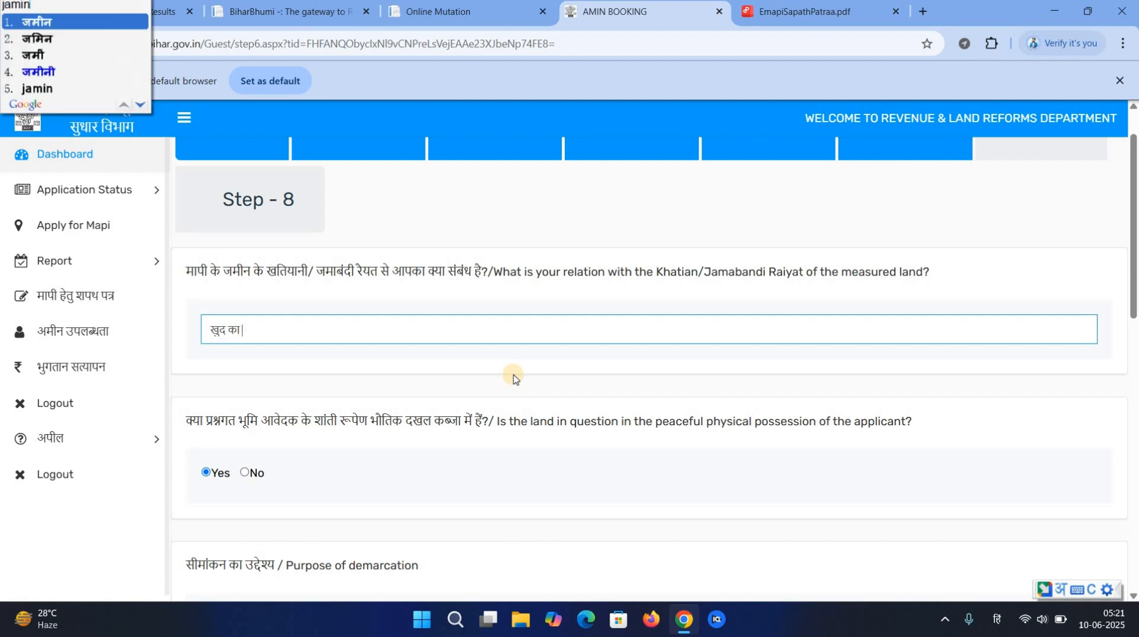
{"action": "key", "text": "Down"}
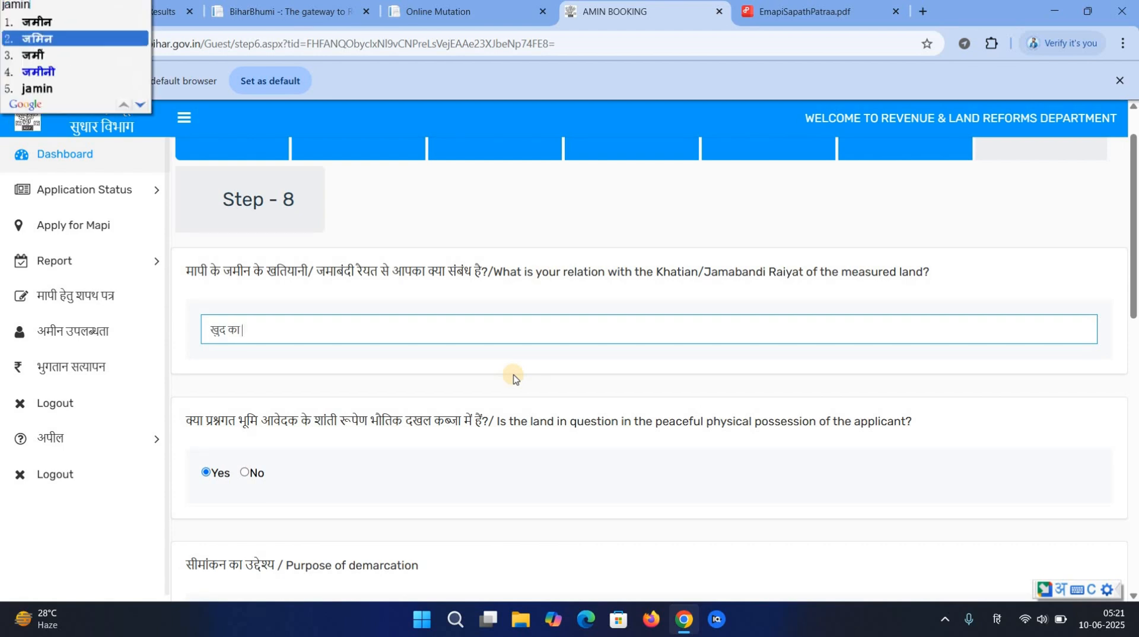
{"action": "key", "text": "Up"}
{"action": "key", "text": "Down"}
{"action": "key", "text": "Up"}
{"action": "key", "text": "Return"}
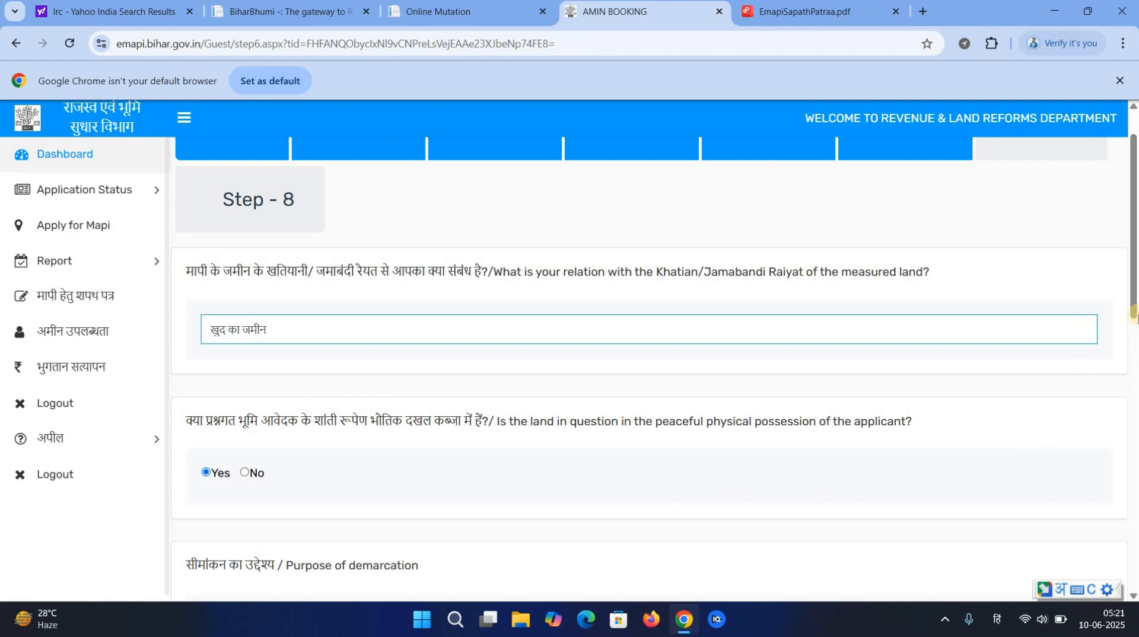
Enter "जानकारी के लिए" as the purpose of demarcation.
{"action": "scroll", "coordinate": [1127, 356], "scroll_direction": "down", "scroll_amount": 5}
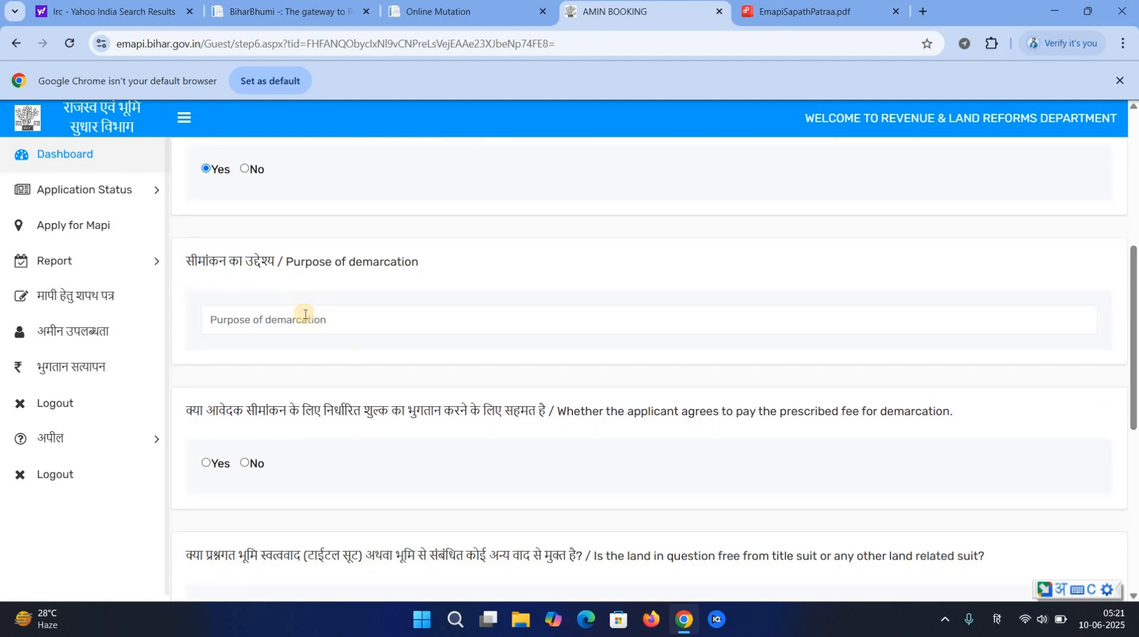
{"action": "left_click", "coordinate": [305, 318]}
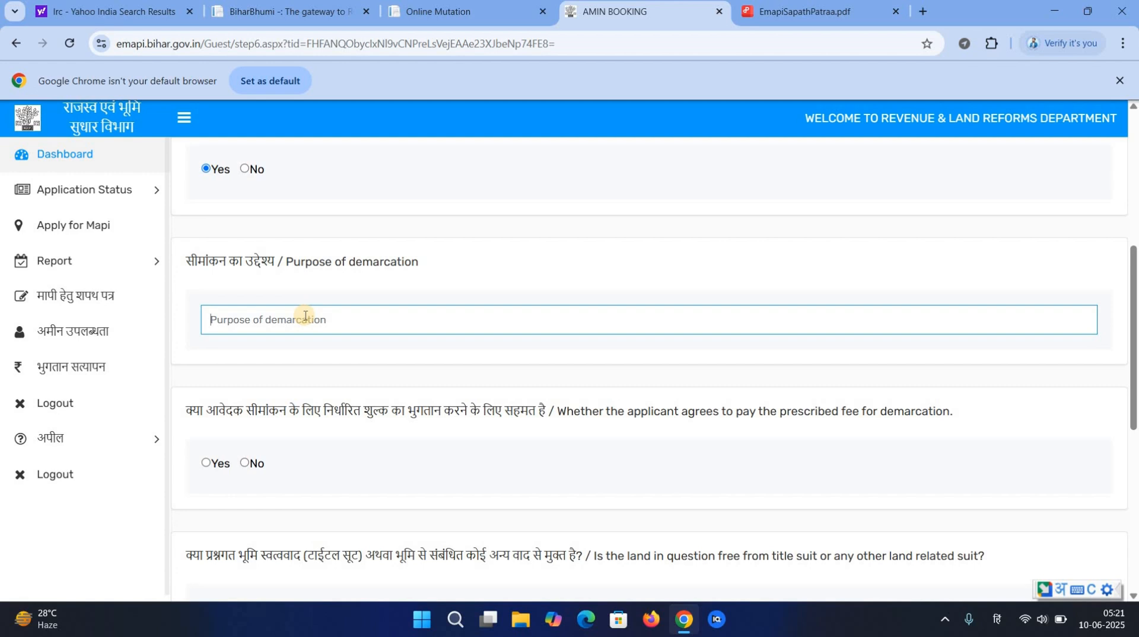
{"action": "type", "text": "ja"}
{"action": "key", "text": "BackSpace"}
{"action": "key", "text": "BackSpace"}
{"action": "type", "text": "jankari"}
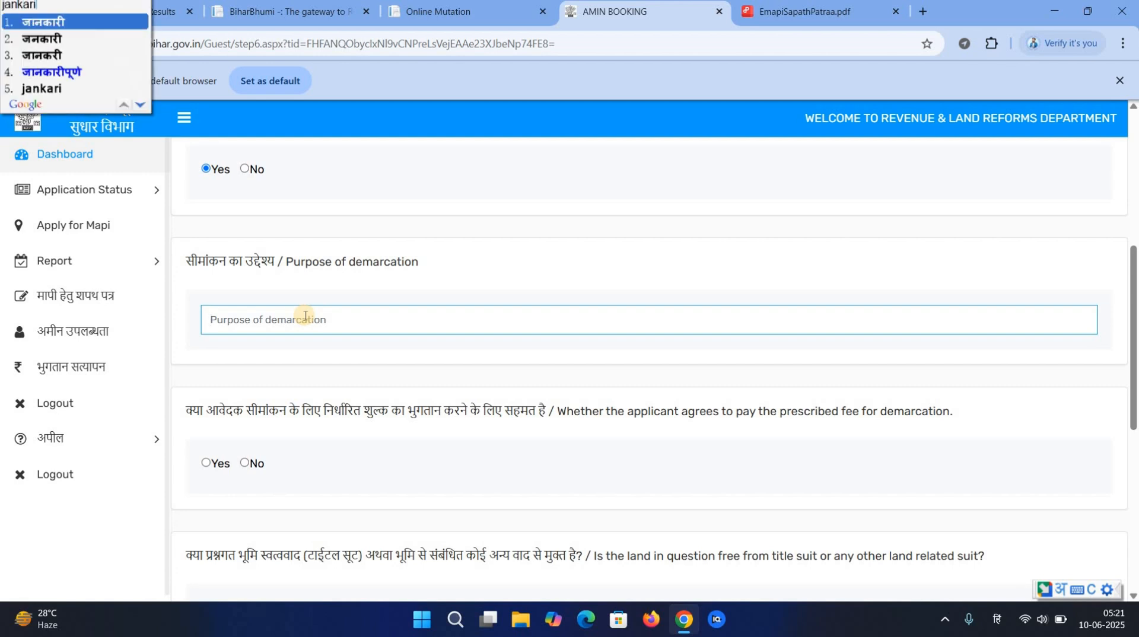
{"action": "type", "text": " ke liye"}
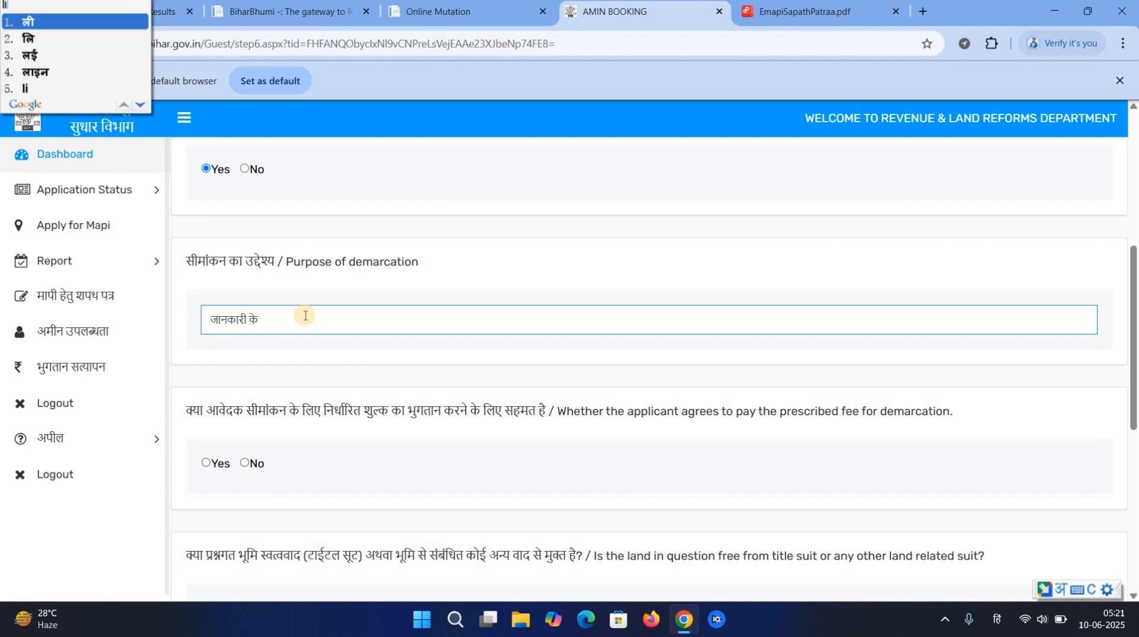
{"action": "key", "text": "Tab"}
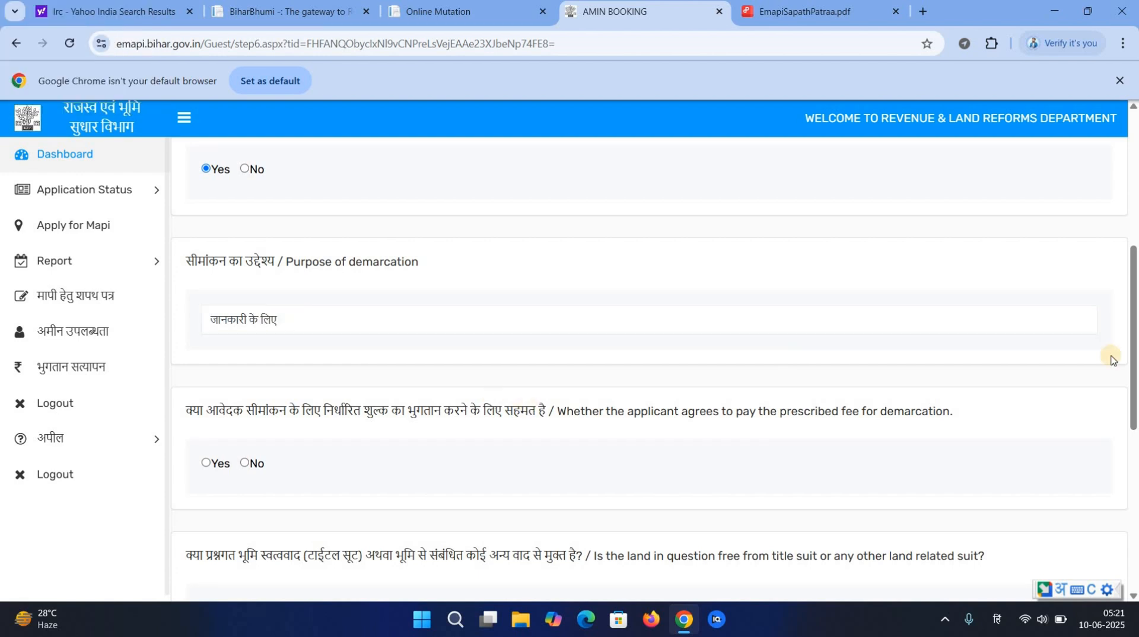
Answer Yes to the questions on paying the prescribed demarcation fee and on the land being free from title or other suits.
{"action": "scroll", "coordinate": [1135, 356], "scroll_direction": "down", "scroll_amount": 2}
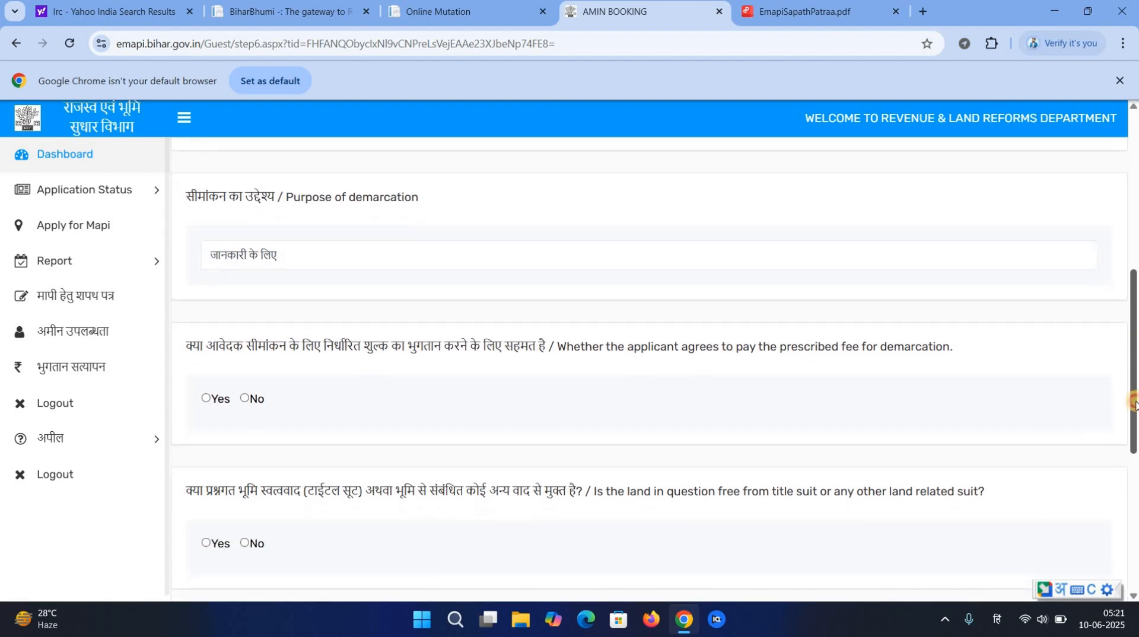
{"action": "scroll", "coordinate": [1134, 279], "scroll_direction": "up", "scroll_amount": 5}
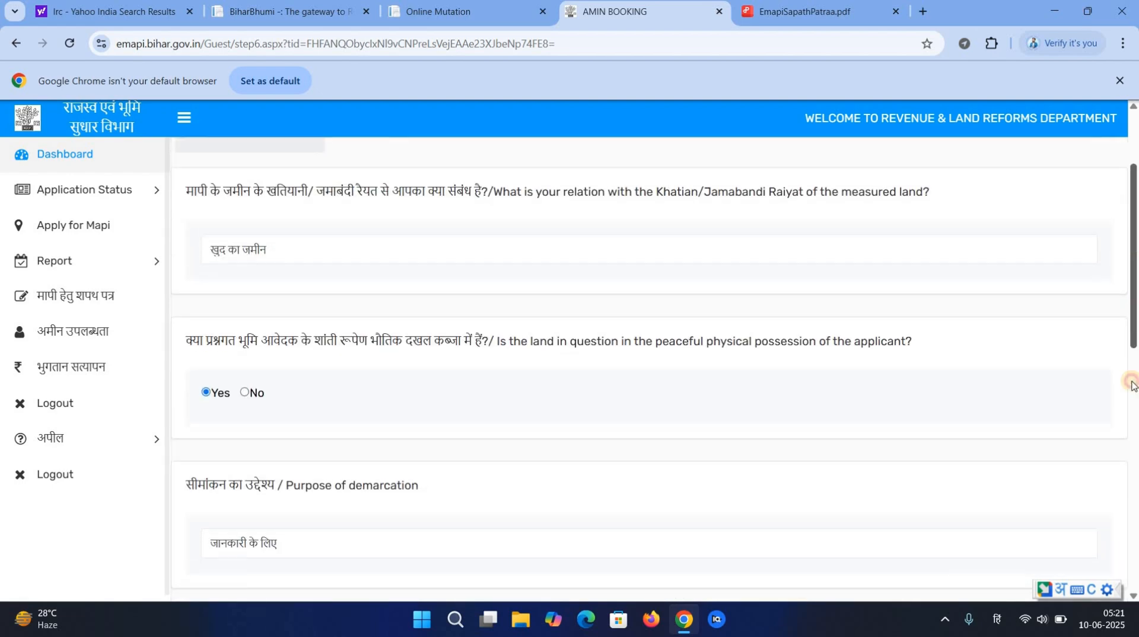
{"action": "scroll", "coordinate": [1124, 435], "scroll_direction": "down", "scroll_amount": 5}
{"action": "scroll", "coordinate": [514, 409], "scroll_direction": "down", "scroll_amount": 1}
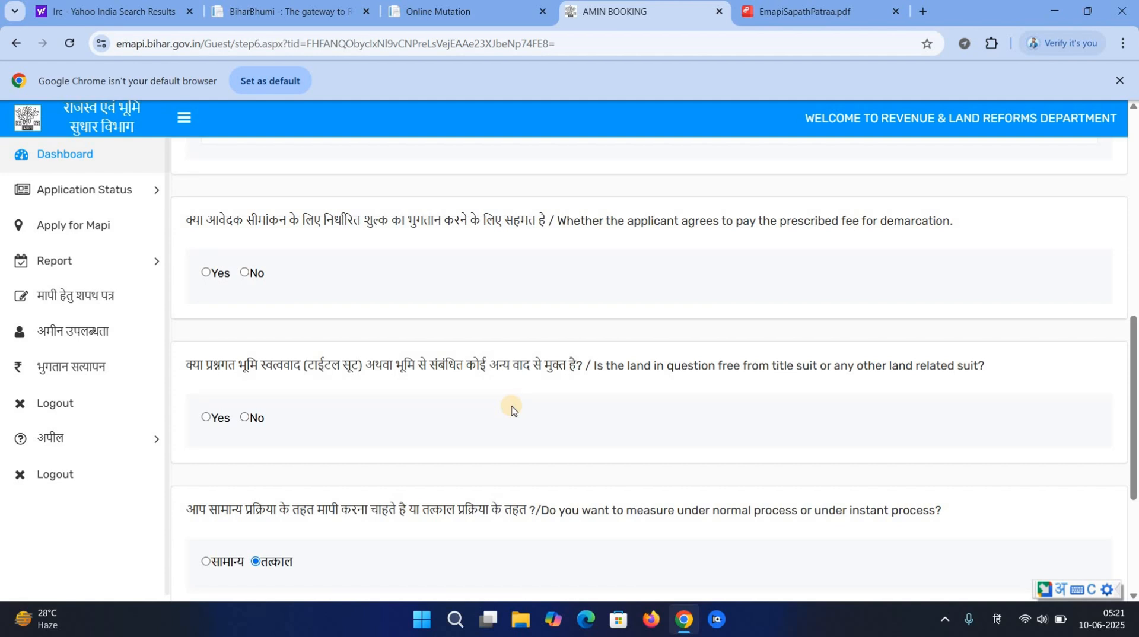
{"action": "left_click", "coordinate": [207, 274]}
{"action": "left_click", "coordinate": [206, 418]}
Save the completed demarcation answers and confirm proceeding to the document upload step.
{"action": "mouse_move", "coordinate": [1133, 364]}
{"action": "left_mouse_down"}
{"action": "mouse_move", "coordinate": [1129, 438]}
{"action": "mouse_move", "coordinate": [712, 462]}
{"action": "left_mouse_up"}
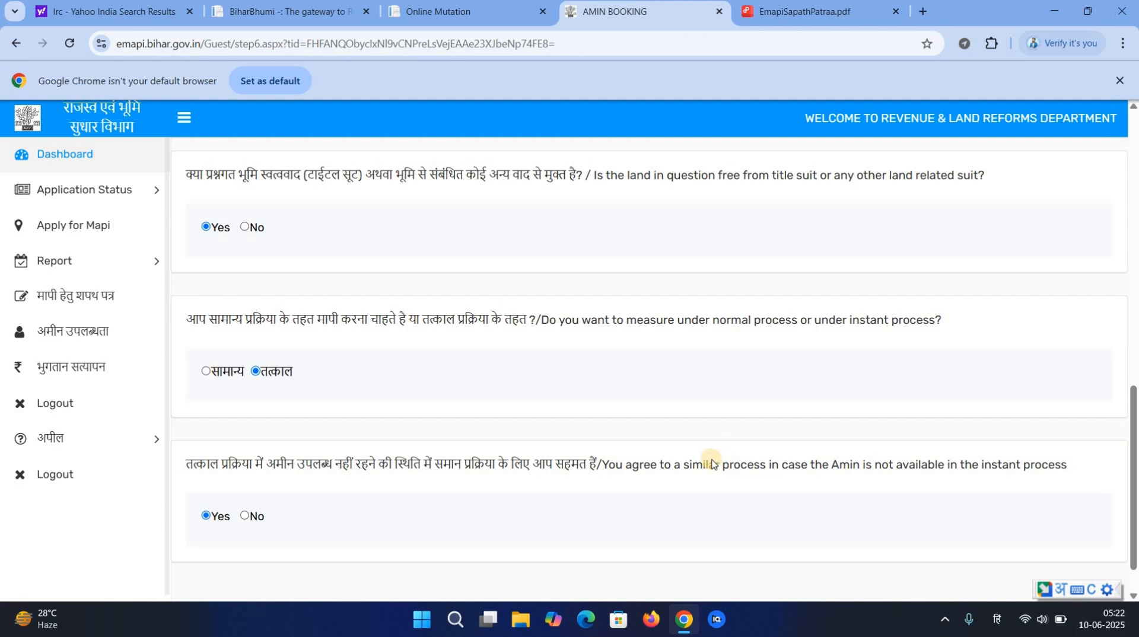
{"action": "left_click_drag", "start_coordinate": [1133, 482], "coordinate": [1131, 517]}
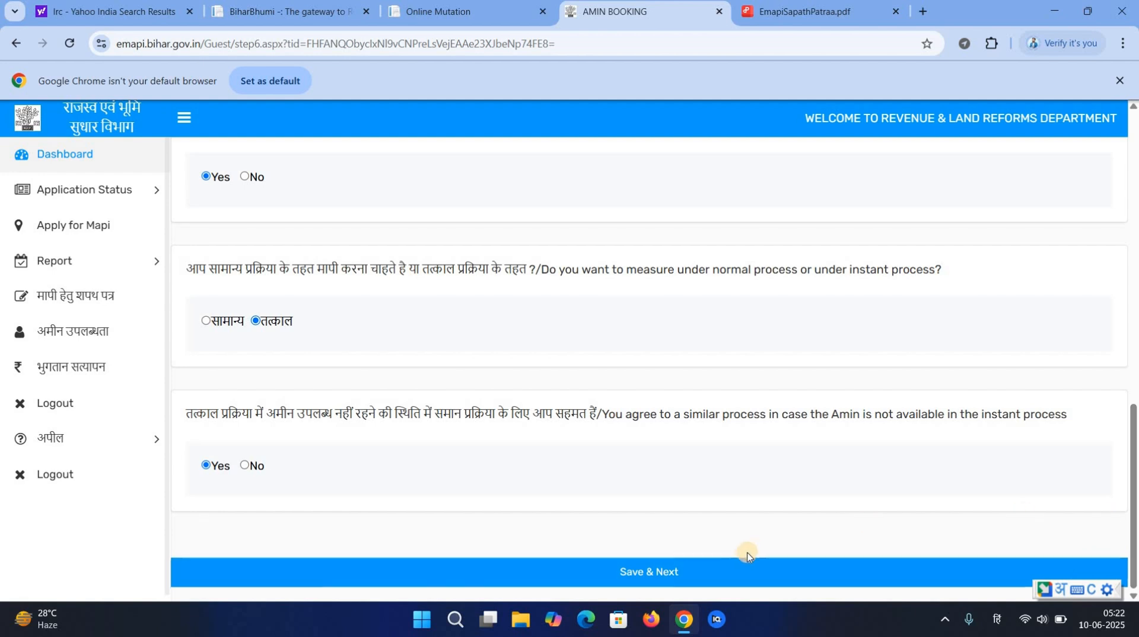
{"action": "left_click", "coordinate": [710, 571]}
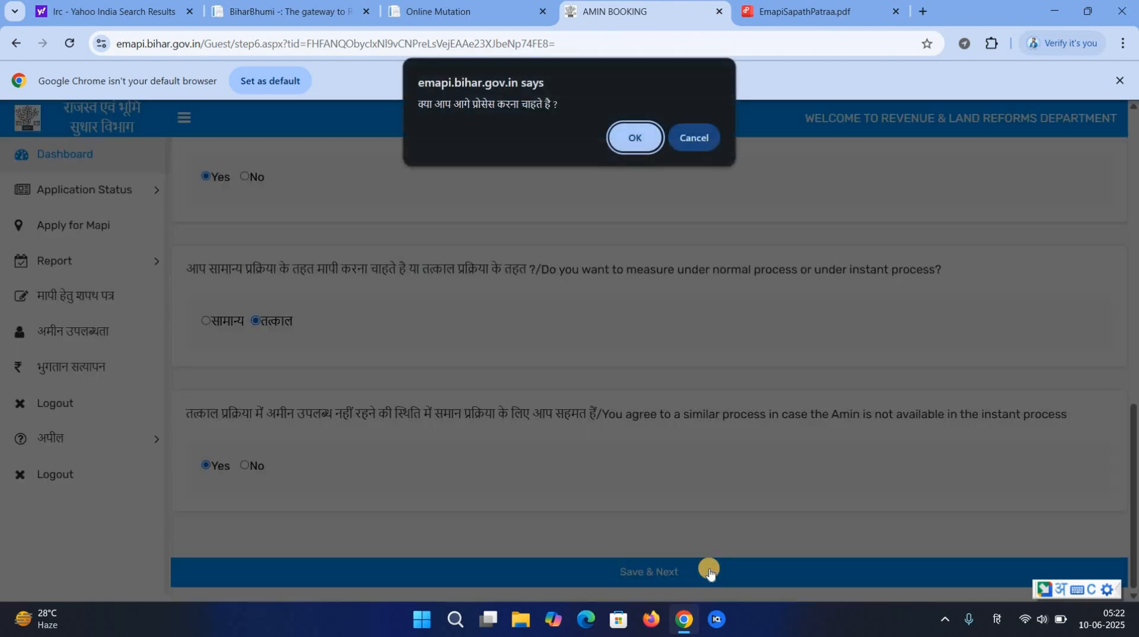
{"action": "left_click", "coordinate": [636, 139]}
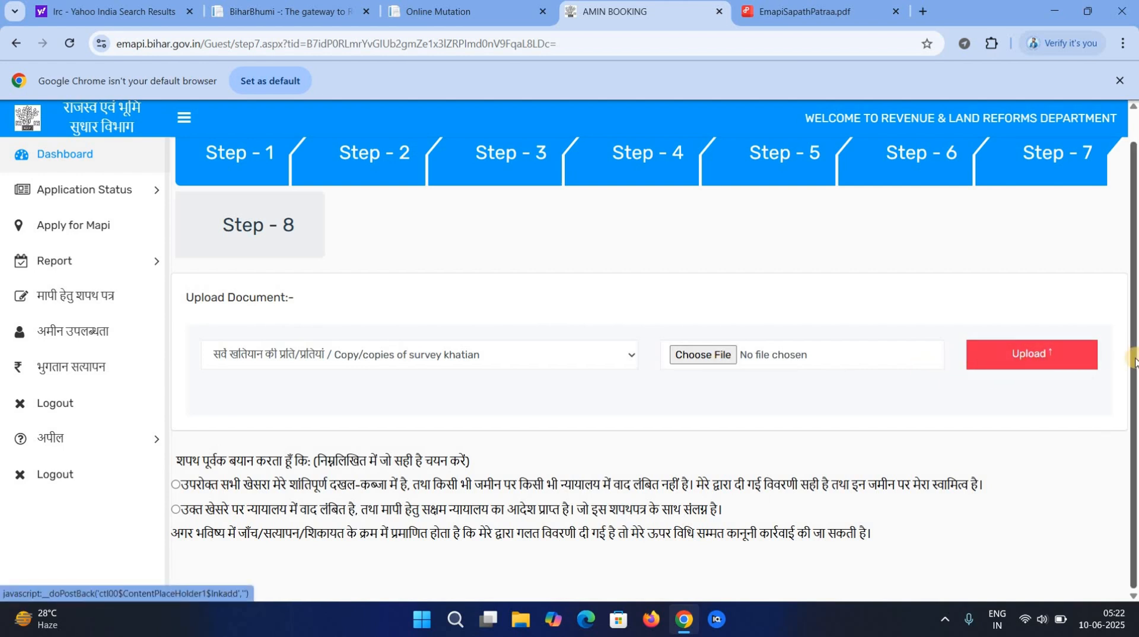
Select the sworn statement declaring peaceful possession of all plots, no pending court case and the applicant's ownership.
{"action": "left_click", "coordinate": [177, 485]}
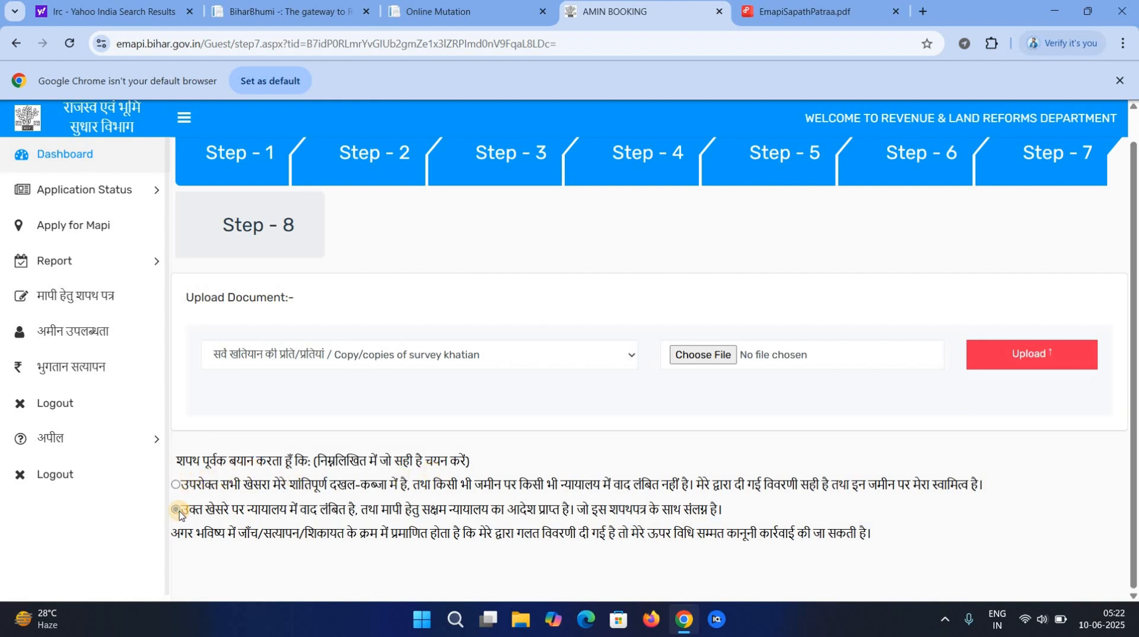
{"action": "left_click", "coordinate": [177, 510]}
{"action": "left_click", "coordinate": [176, 485]}
{"action": "left_click", "coordinate": [176, 485]}
Upload the copy of the survey khatian, then save and confirm proceeding to Step 8.
{"action": "left_click", "coordinate": [712, 360]}
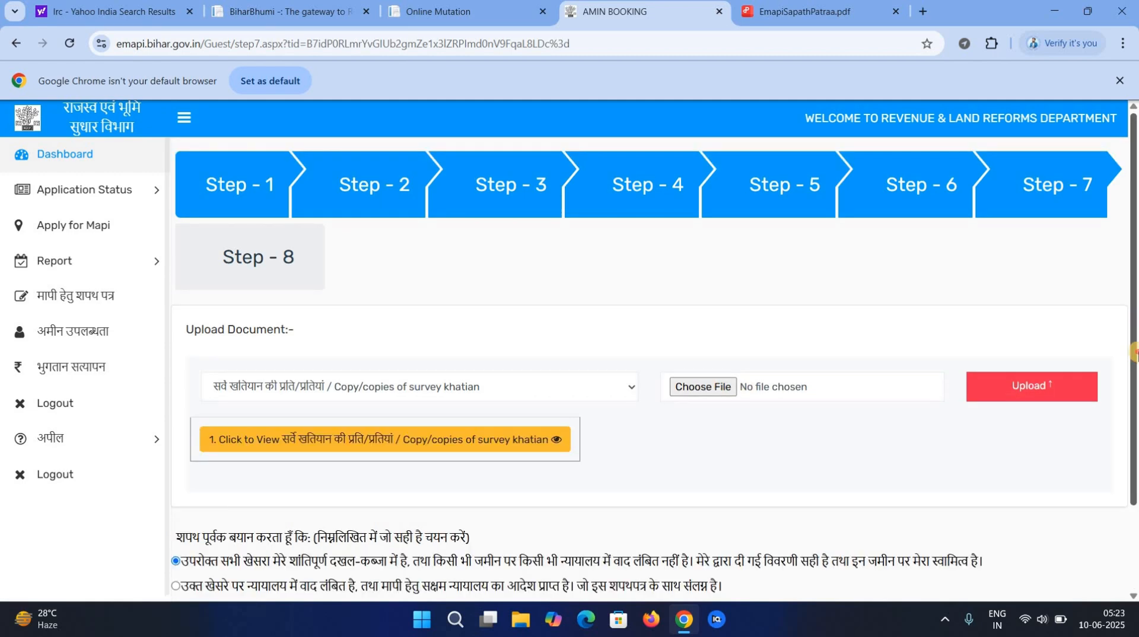
{"action": "left_click_drag", "start_coordinate": [1134, 351], "coordinate": [1136, 423]}
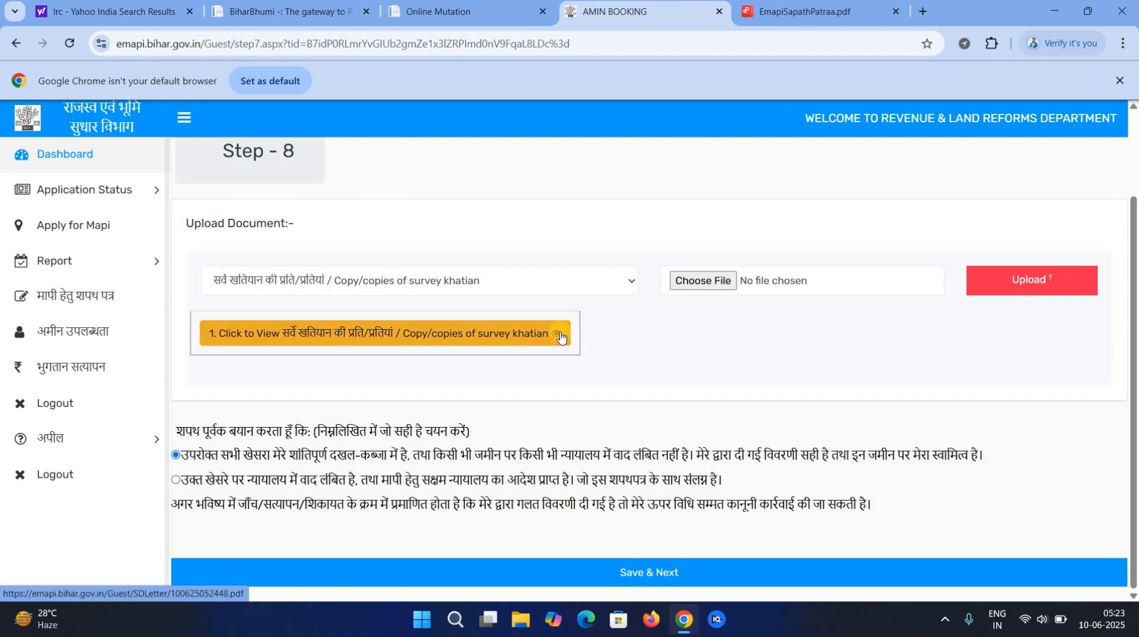
{"action": "left_click", "coordinate": [638, 568]}
{"action": "left_click", "coordinate": [626, 138]}
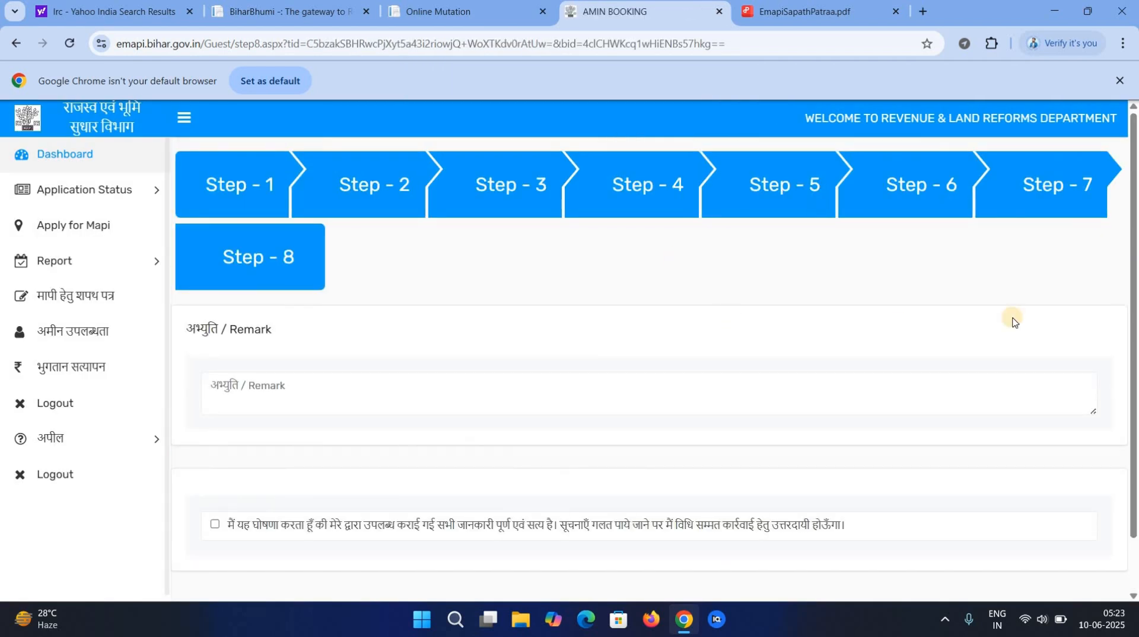
Leave the remark empty and accept the declaration that all the information provided is complete and true.
{"action": "scroll", "coordinate": [653, 344], "scroll_direction": "down", "scroll_amount": 1}
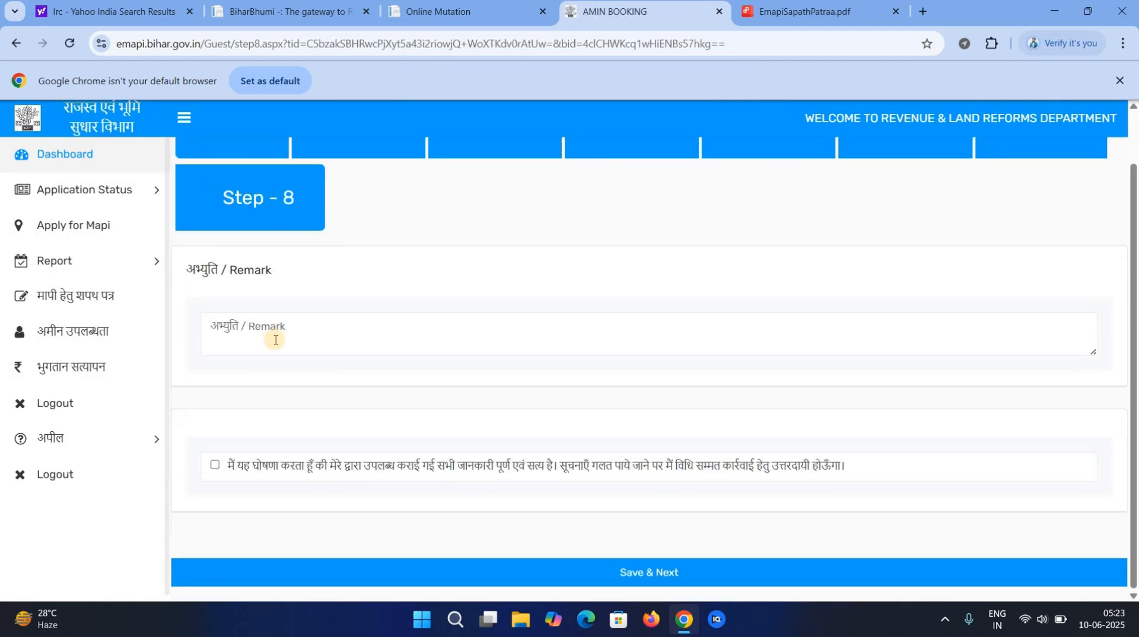
{"action": "left_click", "coordinate": [270, 339]}
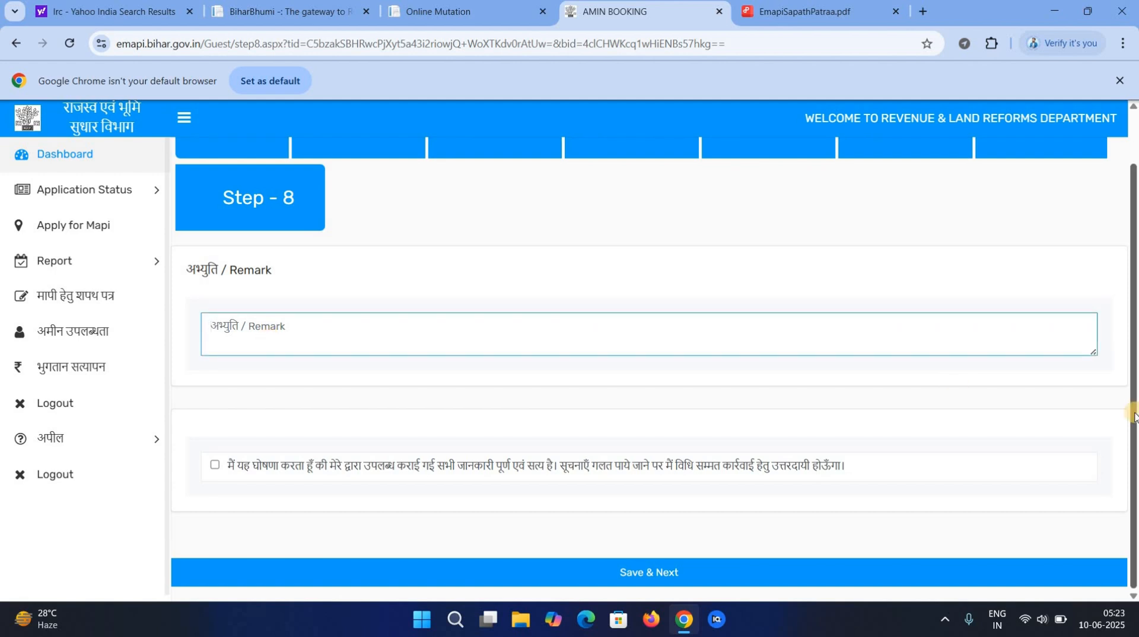
{"action": "scroll", "coordinate": [1122, 284], "scroll_direction": "up", "scroll_amount": 1}
{"action": "scroll", "coordinate": [831, 466], "scroll_direction": "down", "scroll_amount": 1}
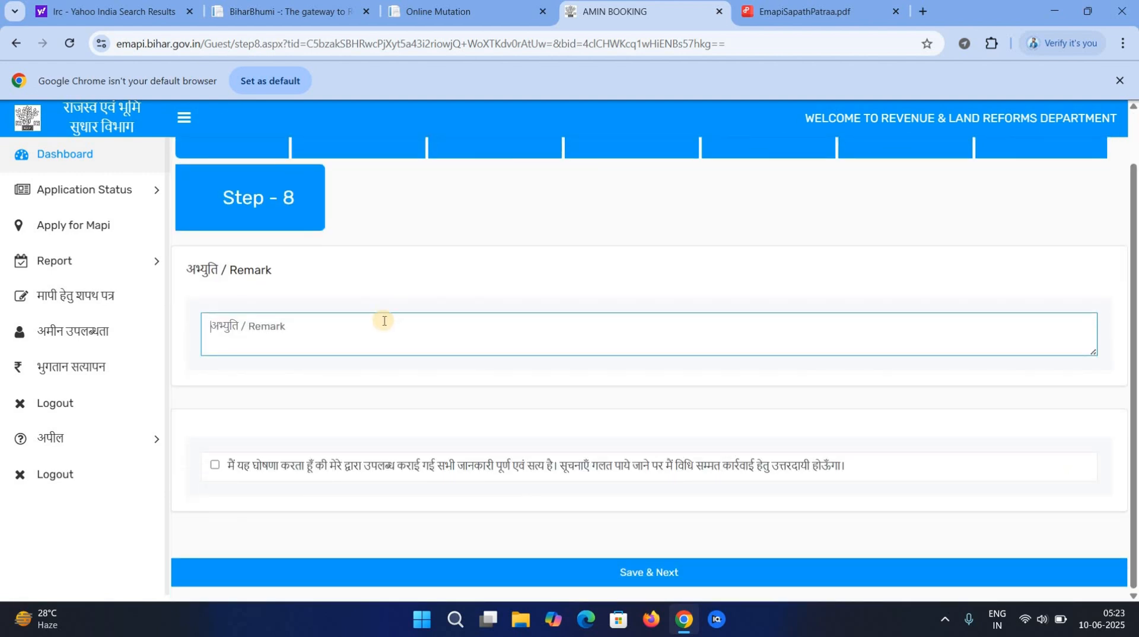
{"action": "left_click", "coordinate": [214, 465]}
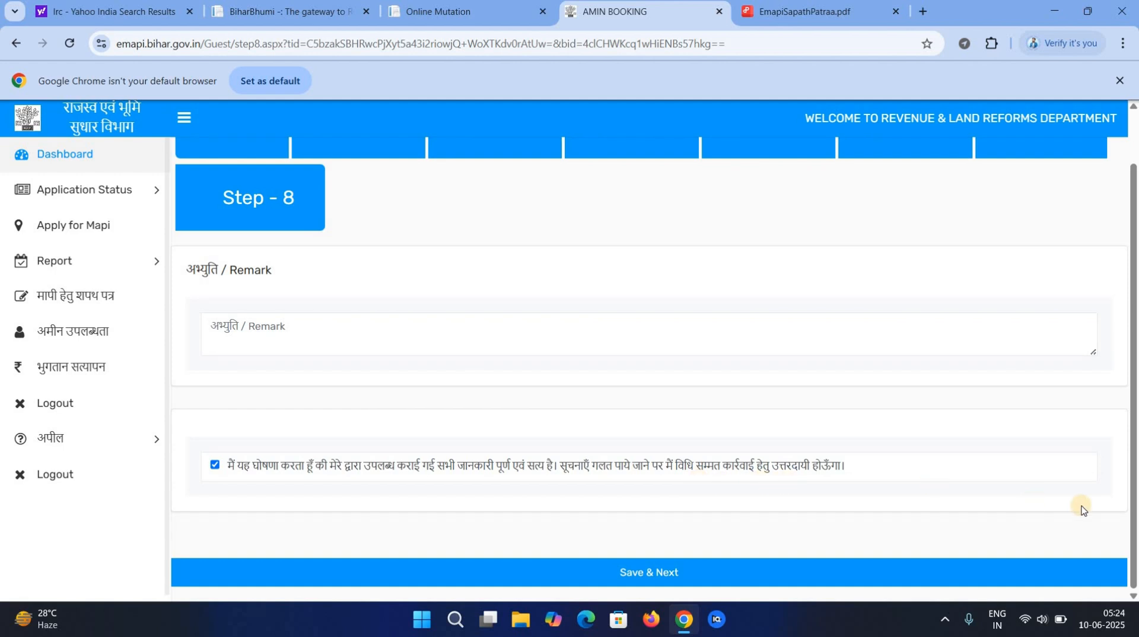
{"action": "scroll", "coordinate": [1125, 283], "scroll_direction": "up", "scroll_amount": 2}
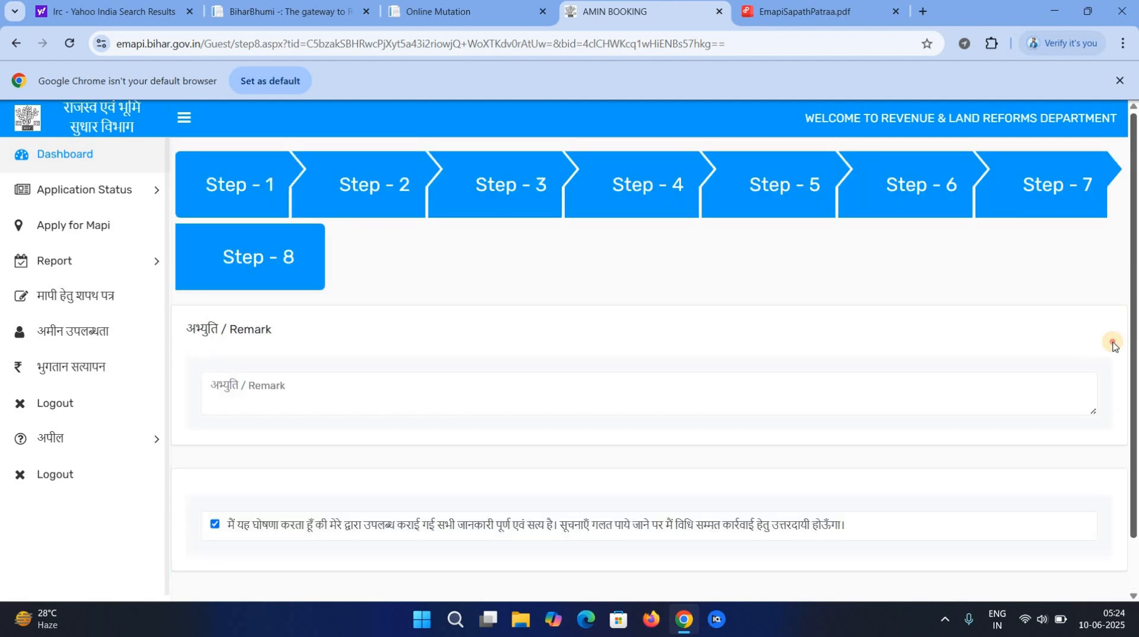
{"action": "scroll", "coordinate": [1116, 543], "scroll_direction": "down", "scroll_amount": 1}
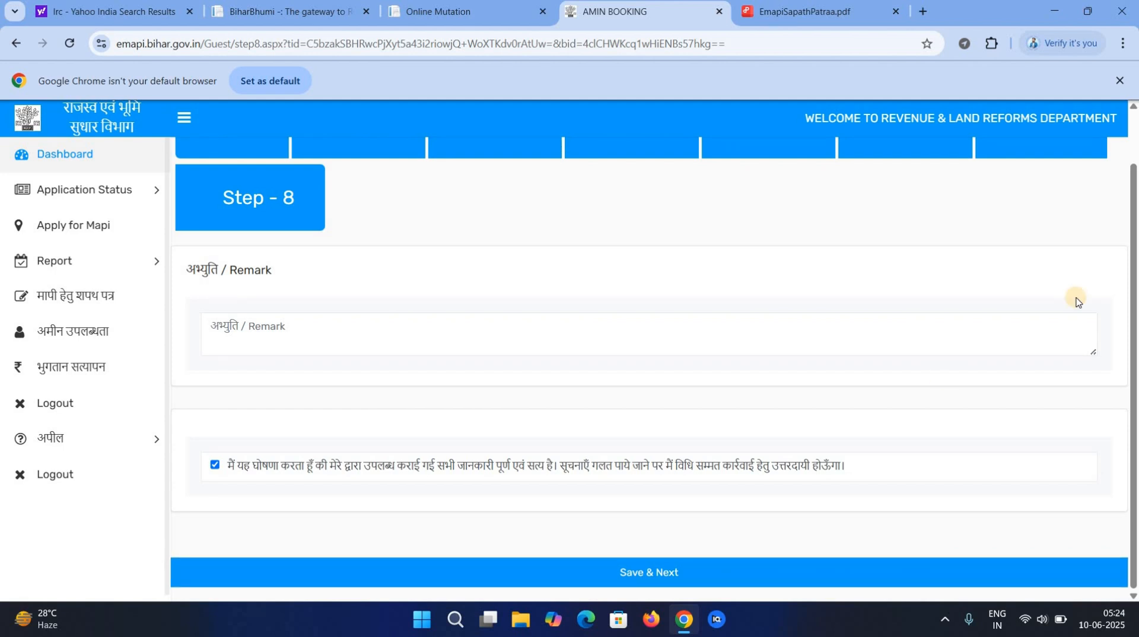
{"action": "scroll", "coordinate": [1055, 218], "scroll_direction": "up", "scroll_amount": 1}
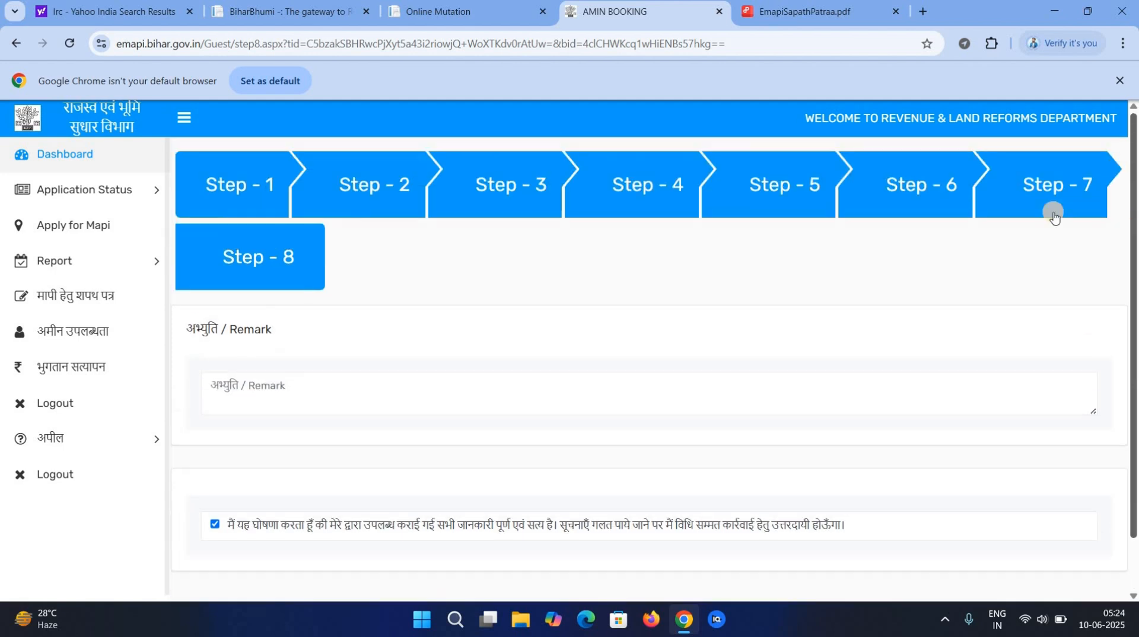
Open the list of incomplete forms and resume the first listed application.
{"action": "left_click", "coordinate": [93, 197]}
{"action": "left_click", "coordinate": [84, 223]}
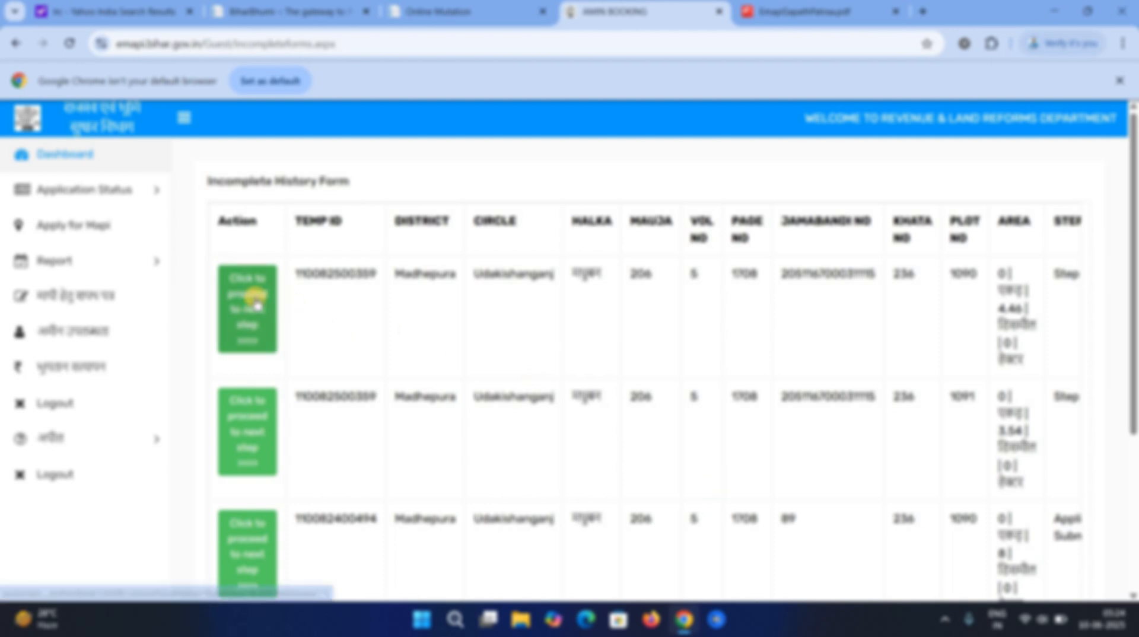
{"action": "left_click", "coordinate": [256, 304]}
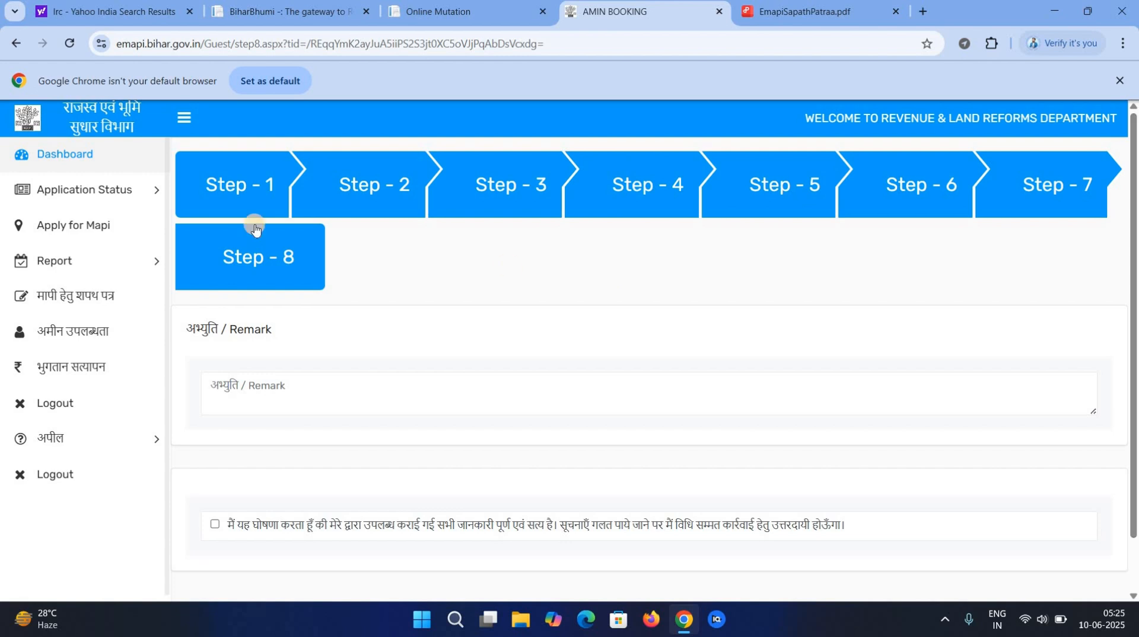
Return to the incomplete forms list and copy the temp ID of the last listed application.
{"action": "left_click", "coordinate": [113, 188]}
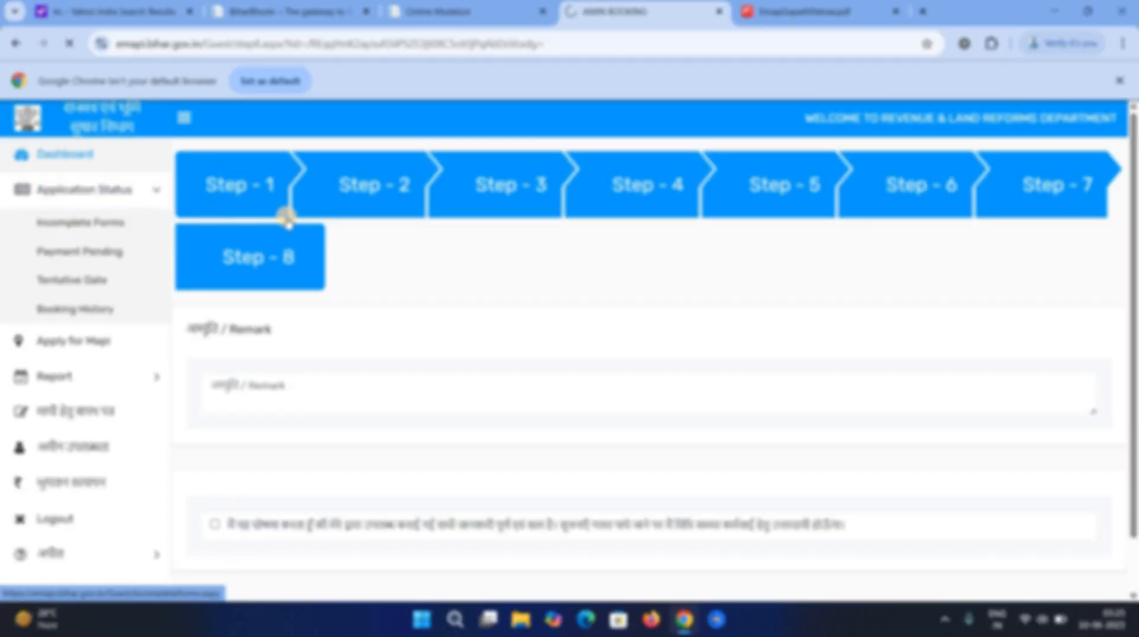
{"action": "left_click", "coordinate": [287, 218]}
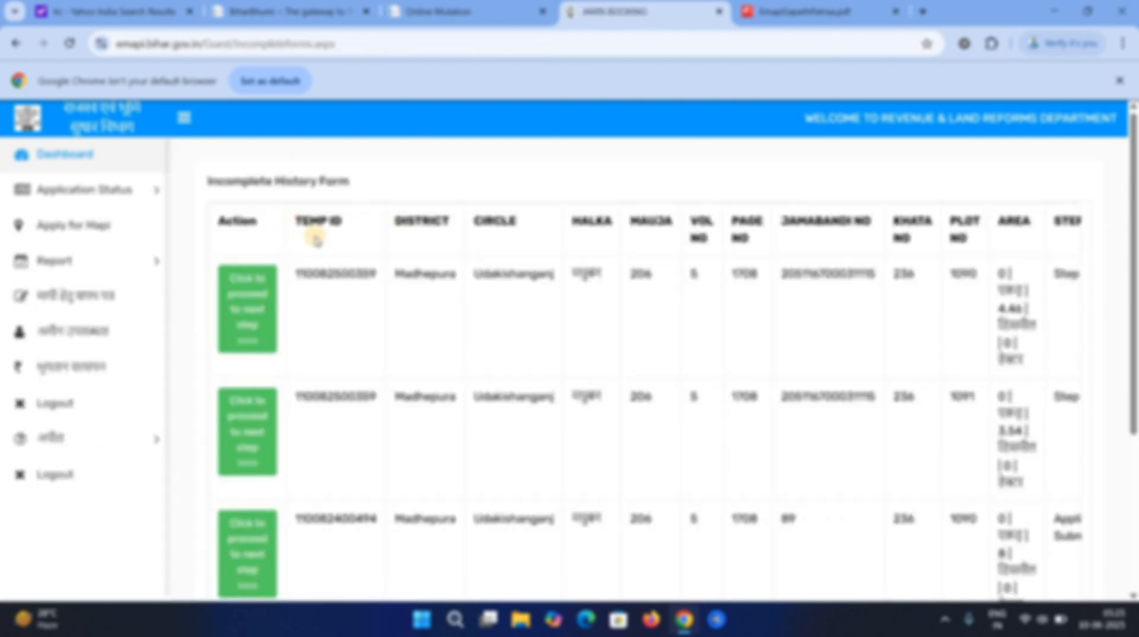
{"action": "left_click_drag", "start_coordinate": [295, 279], "coordinate": [341, 274]}
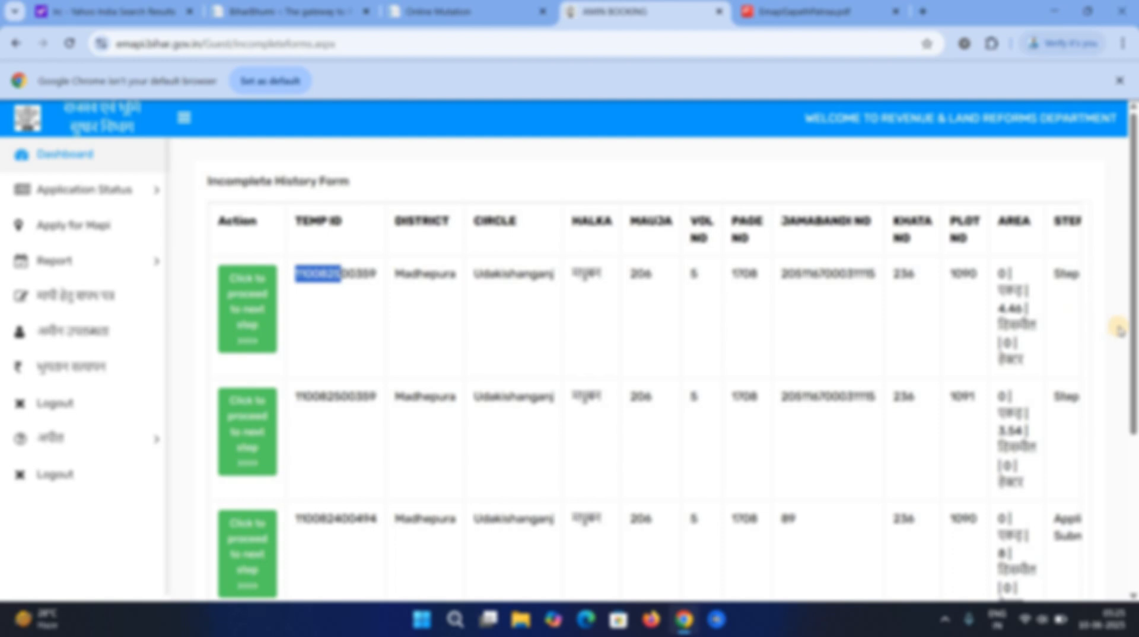
{"action": "left_click", "coordinate": [1134, 463]}
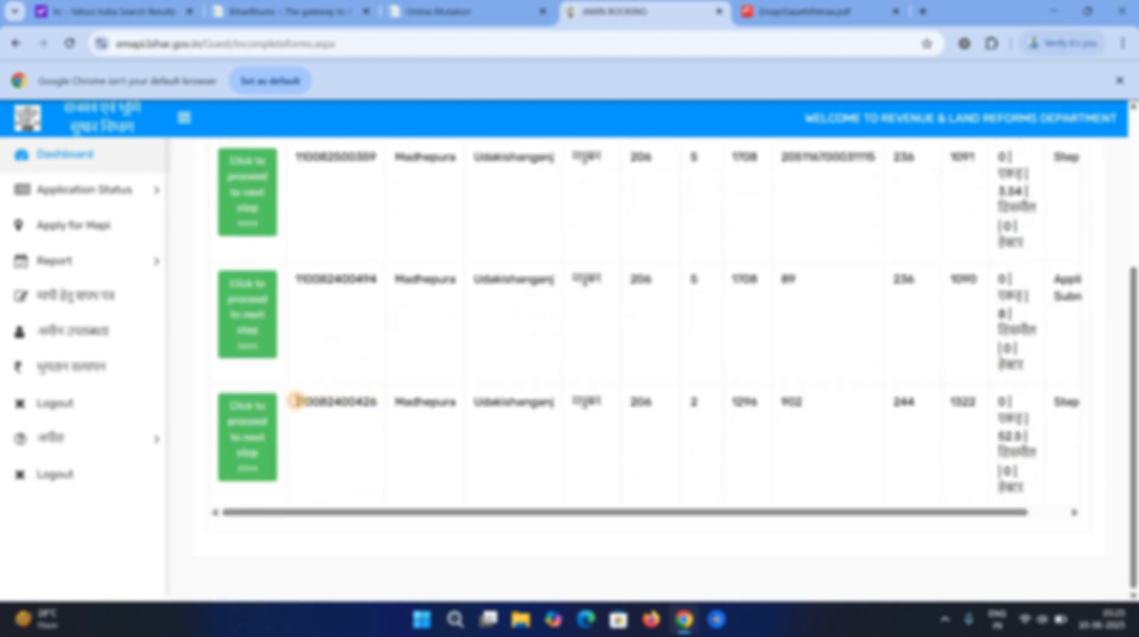
{"action": "left_click_drag", "start_coordinate": [295, 401], "coordinate": [387, 405]}
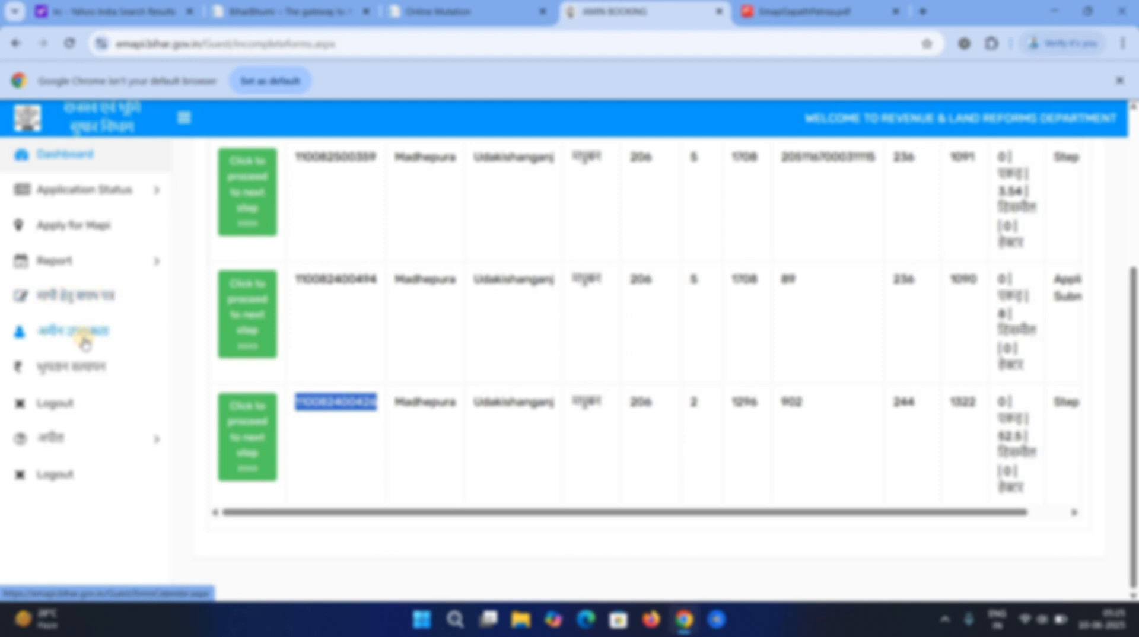
Search payment verification (भुगतान सत्यापन) using the copied temp number of the incomplete application.
{"action": "left_click", "coordinate": [71, 369]}
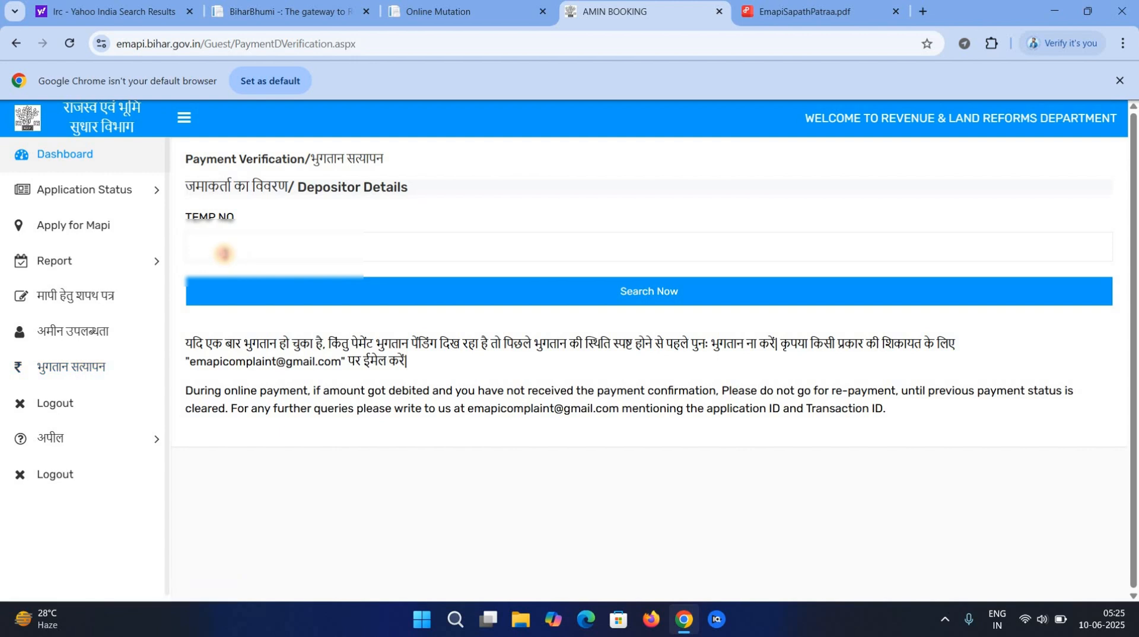
{"action": "left_click", "coordinate": [223, 253]}
{"action": "key", "text": "ctrl+v"}
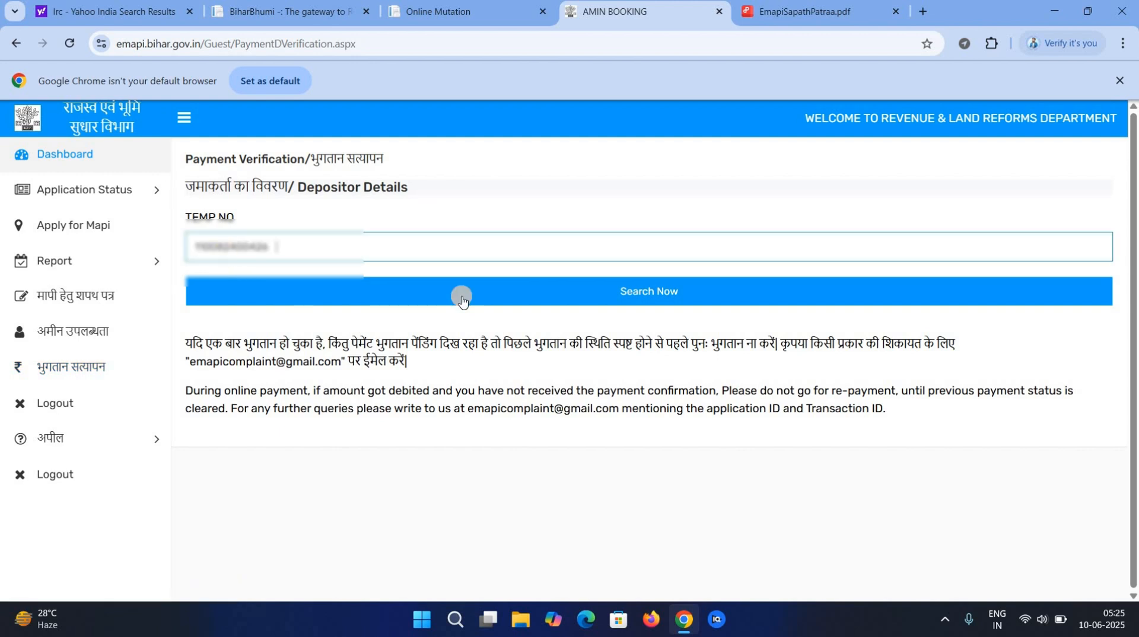
{"action": "left_click", "coordinate": [488, 293]}
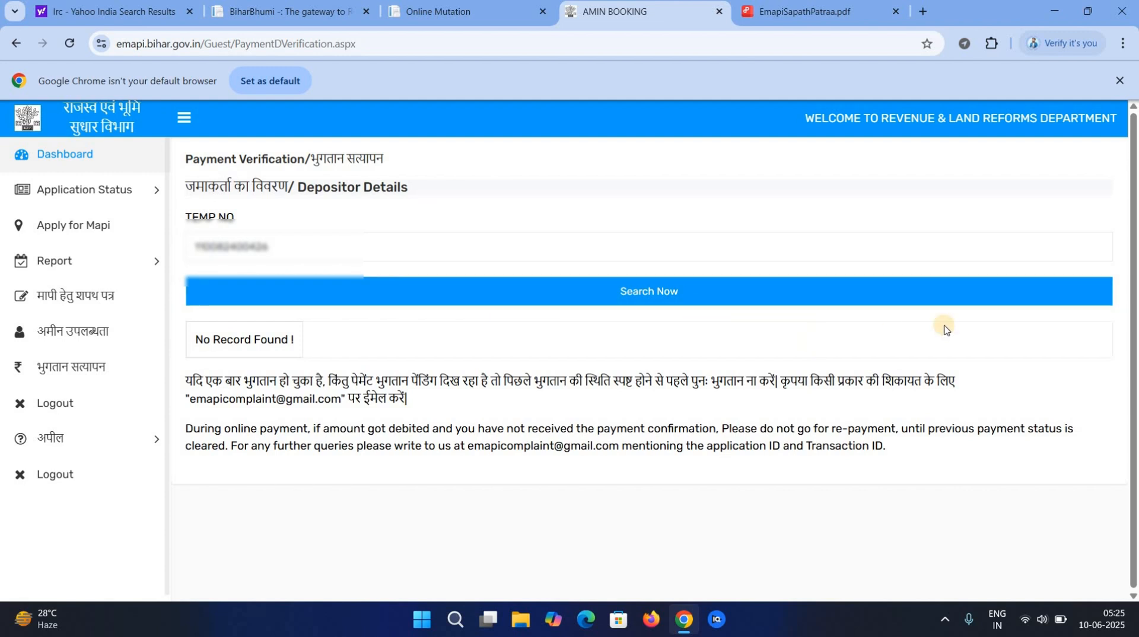
{"action": "left_click", "coordinate": [410, 307]}
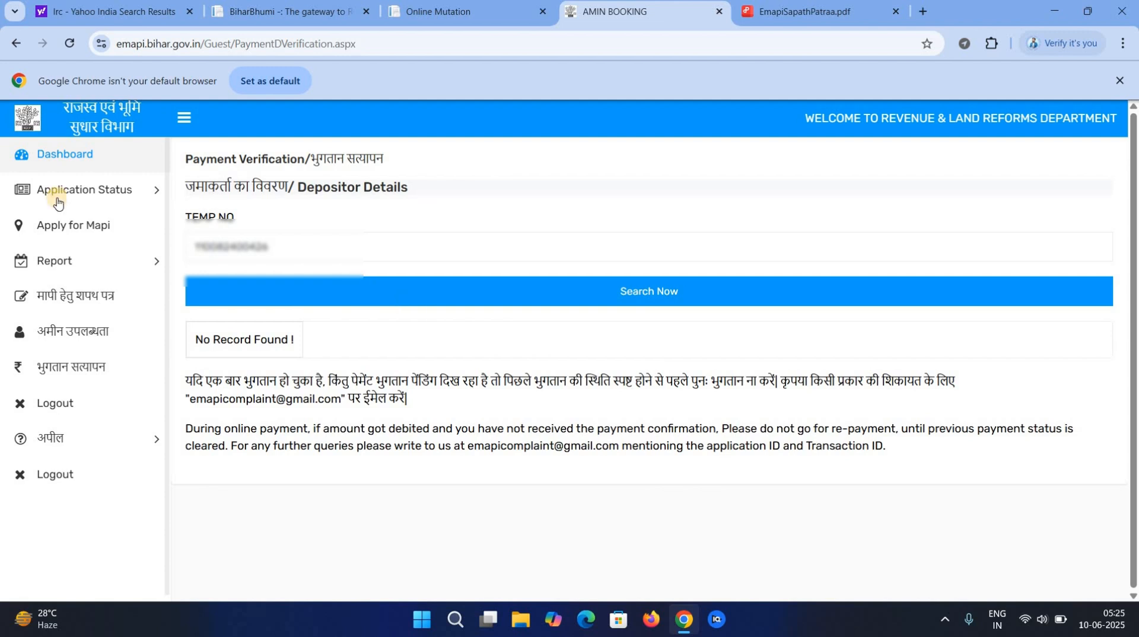
Copy the temp number of the application in the payment pending list and search payment verification with it.
{"action": "left_click", "coordinate": [100, 190]}
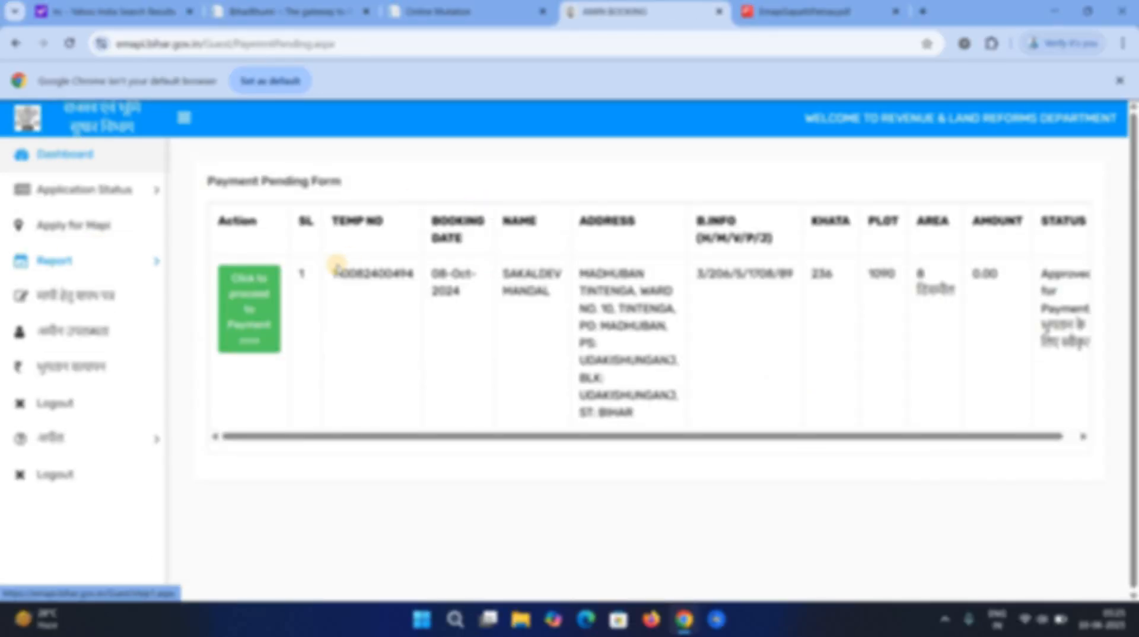
{"action": "left_click_drag", "start_coordinate": [331, 273], "coordinate": [423, 278]}
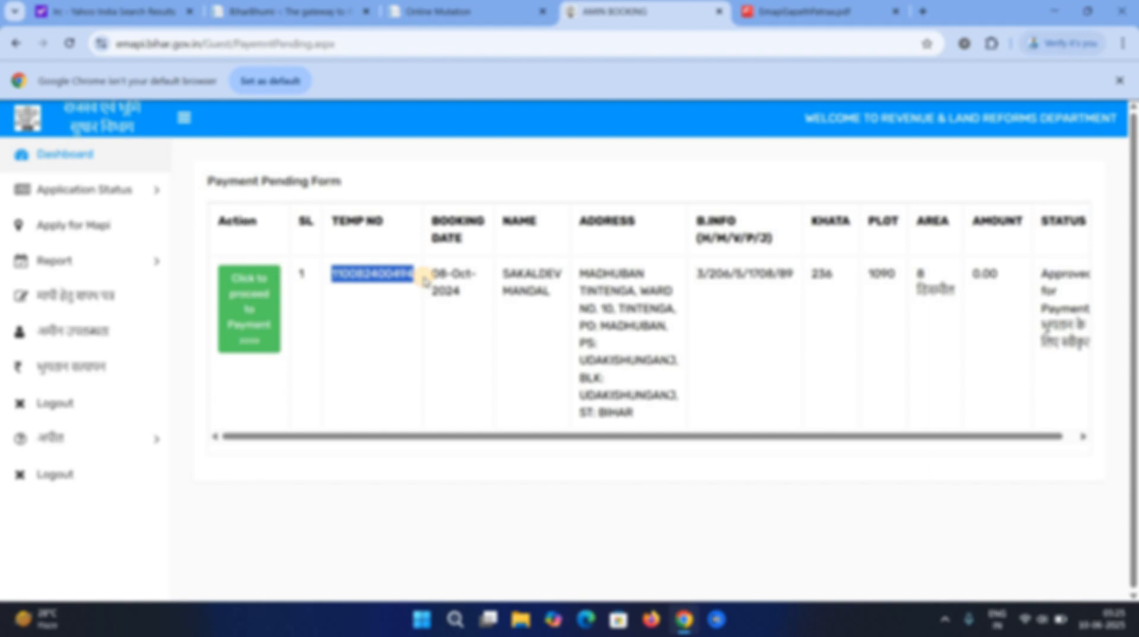
{"action": "left_click", "coordinate": [89, 369]}
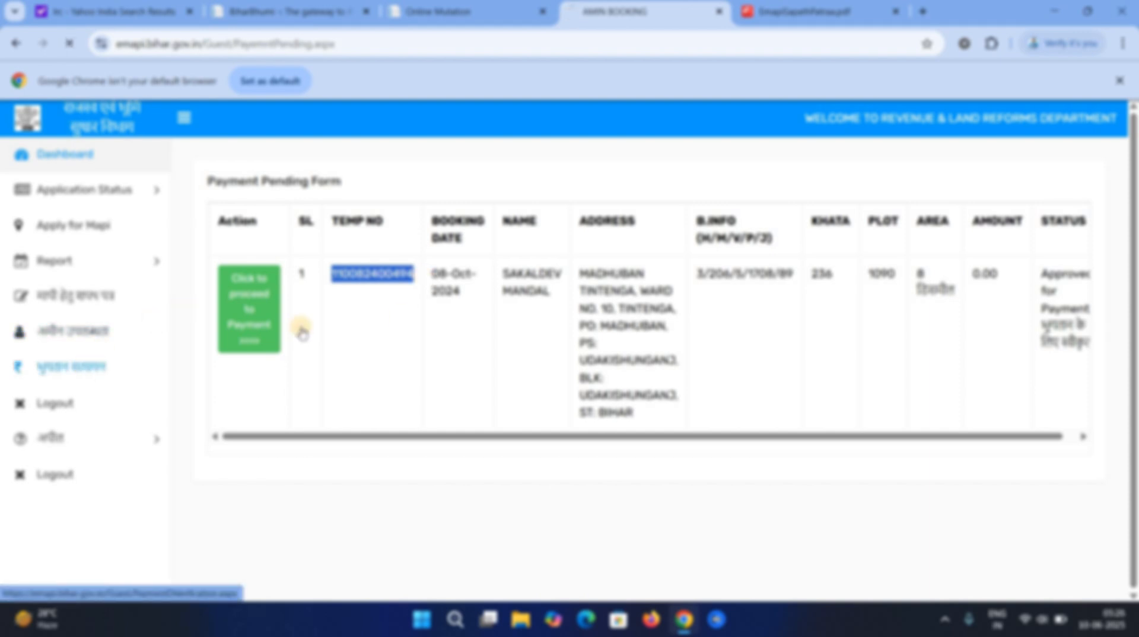
{"action": "left_click", "coordinate": [364, 248]}
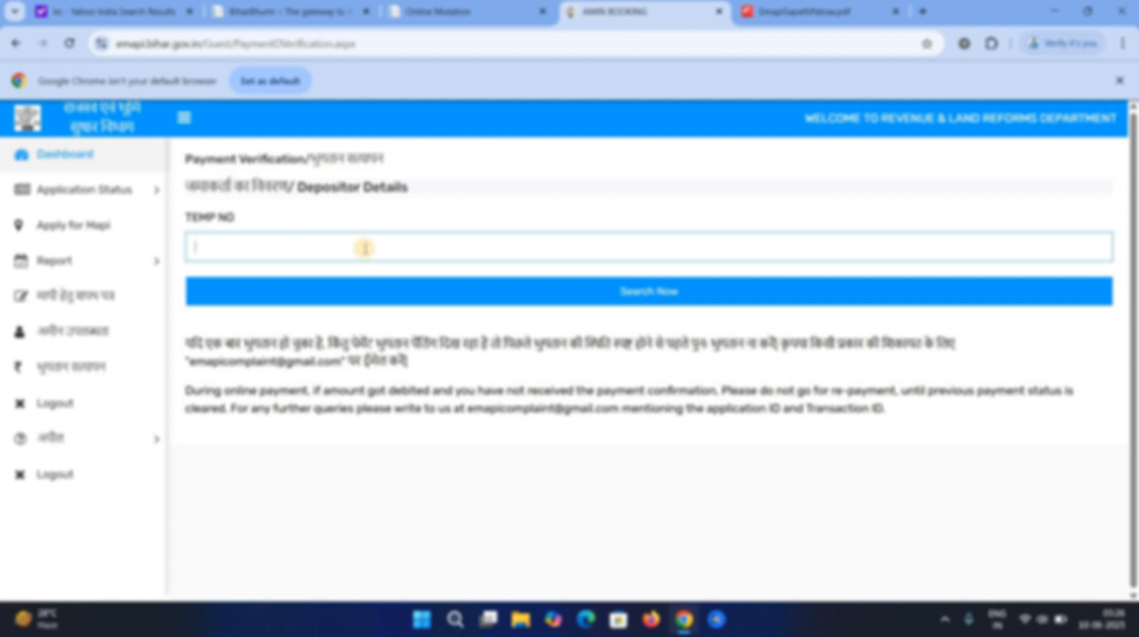
{"action": "key", "text": "ctrl+v"}
{"action": "left_click", "coordinate": [435, 286]}
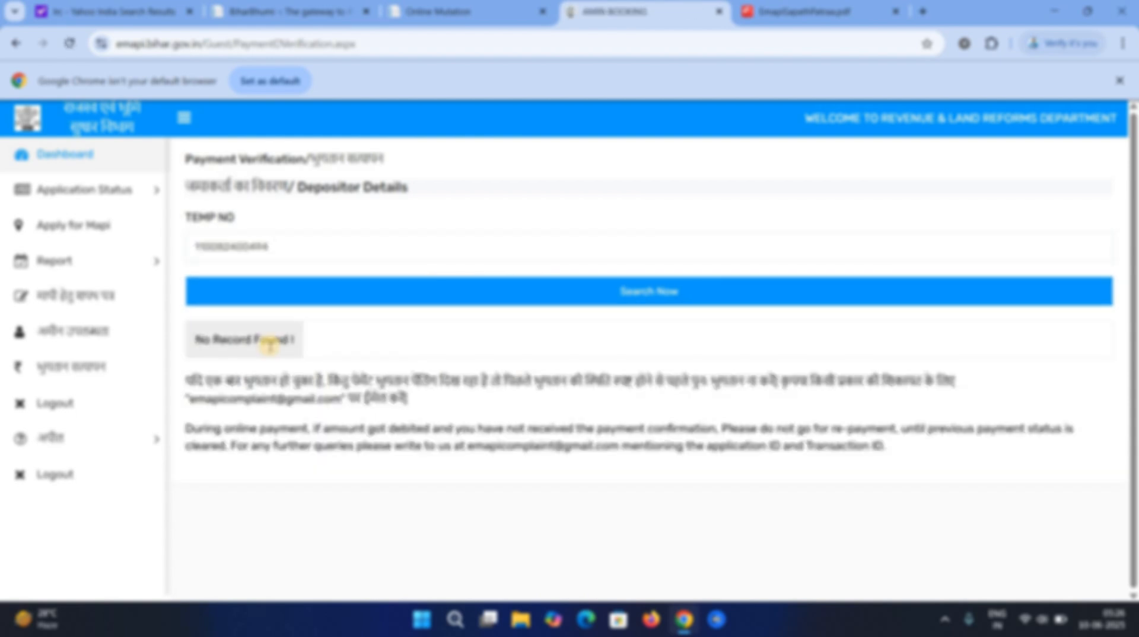
Open the incomplete forms list under Application Status and review the listed applications down to the last row.
{"action": "left_click", "coordinate": [148, 191]}
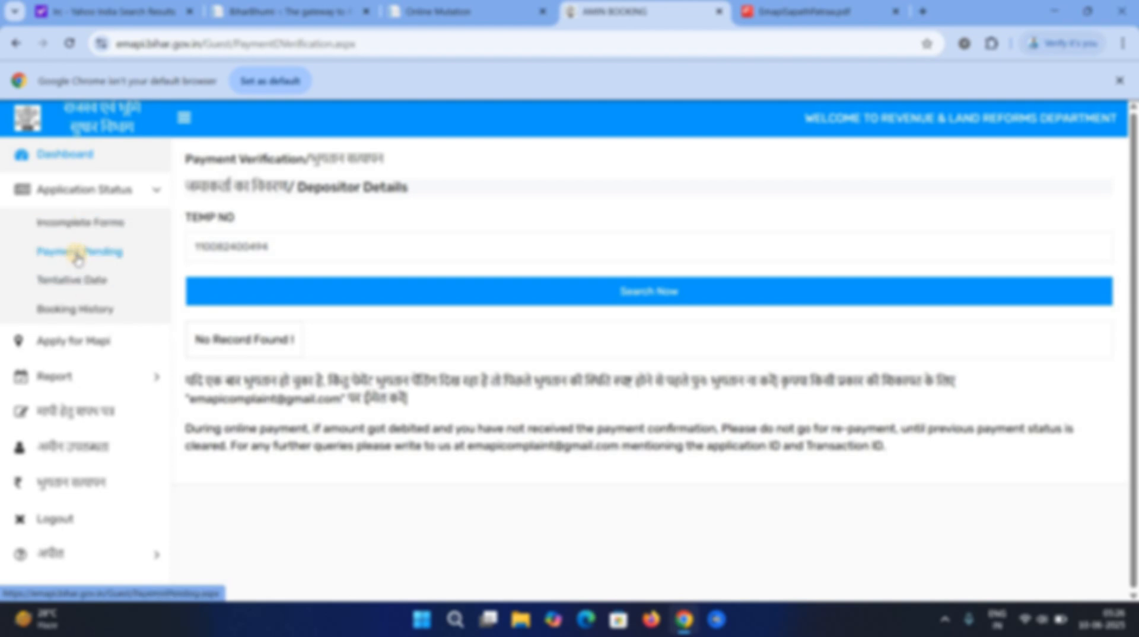
{"action": "left_click", "coordinate": [81, 224]}
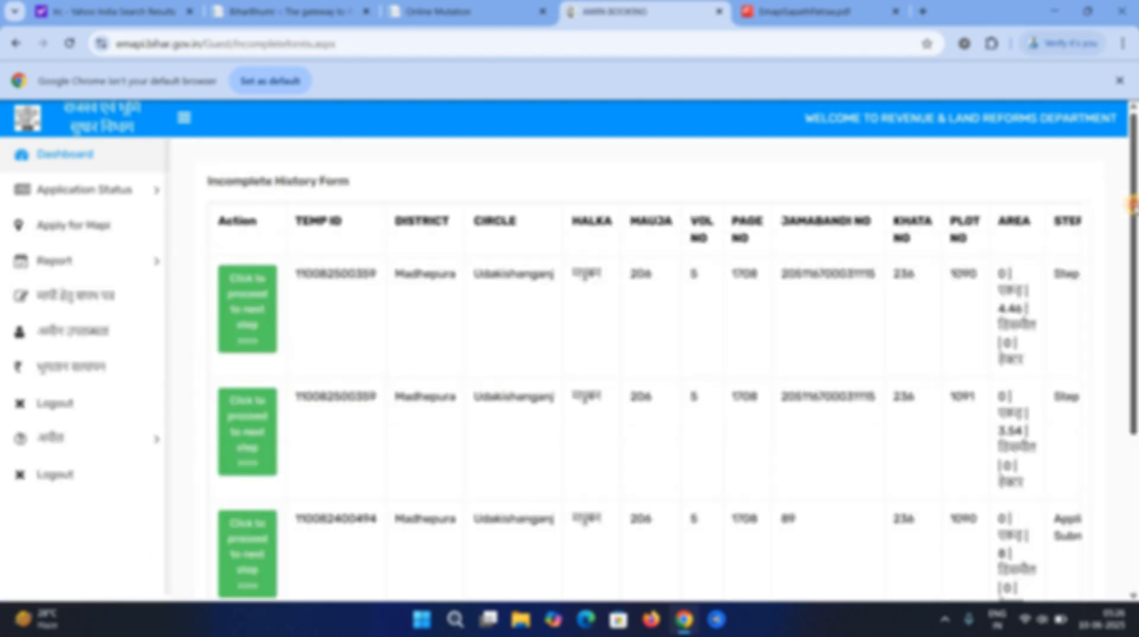
{"action": "scroll", "coordinate": [1133, 416], "scroll_direction": "down", "scroll_amount": 5}
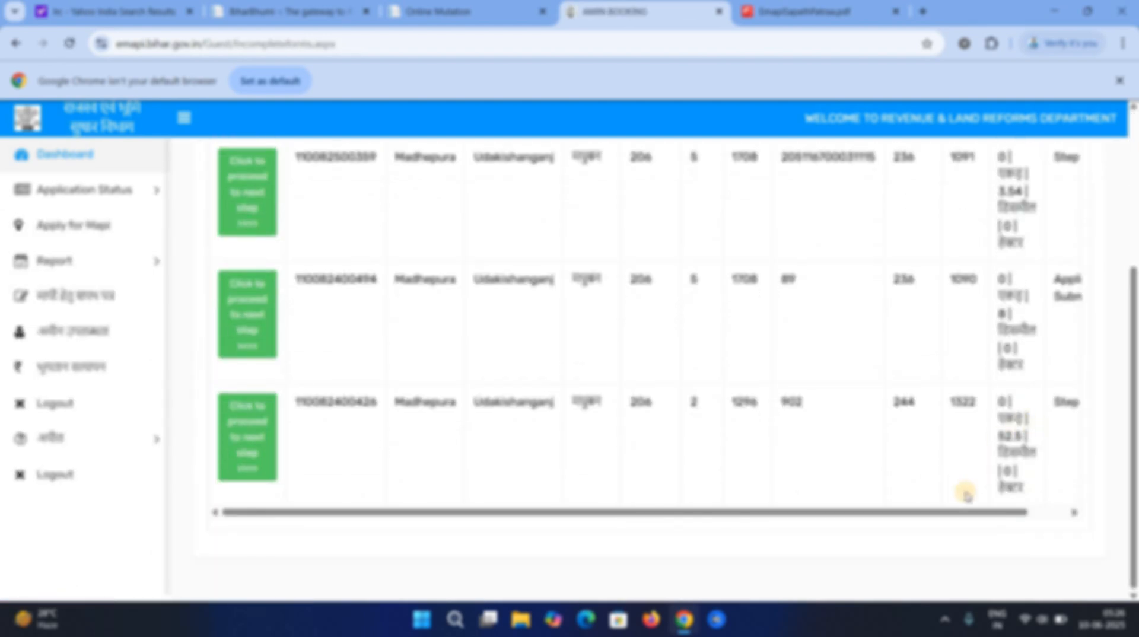
{"action": "left_click_drag", "start_coordinate": [957, 512], "coordinate": [386, 492]}
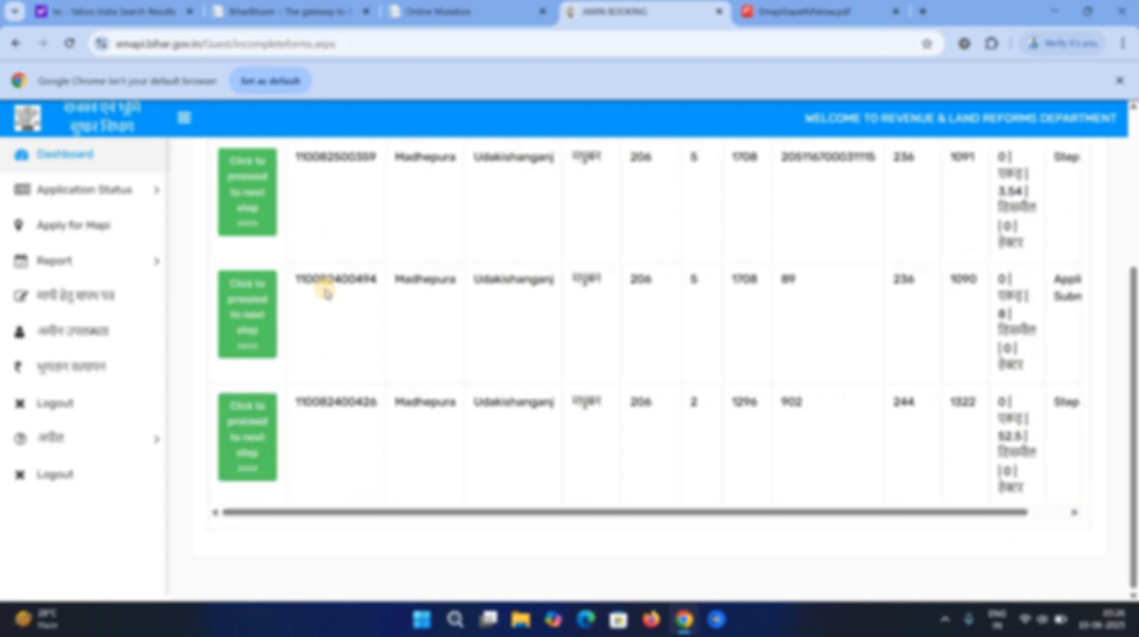
Open the booking history and copy the temp number of the eighth entry, which has the status Mapi Published by CO.
{"action": "left_click", "coordinate": [116, 190]}
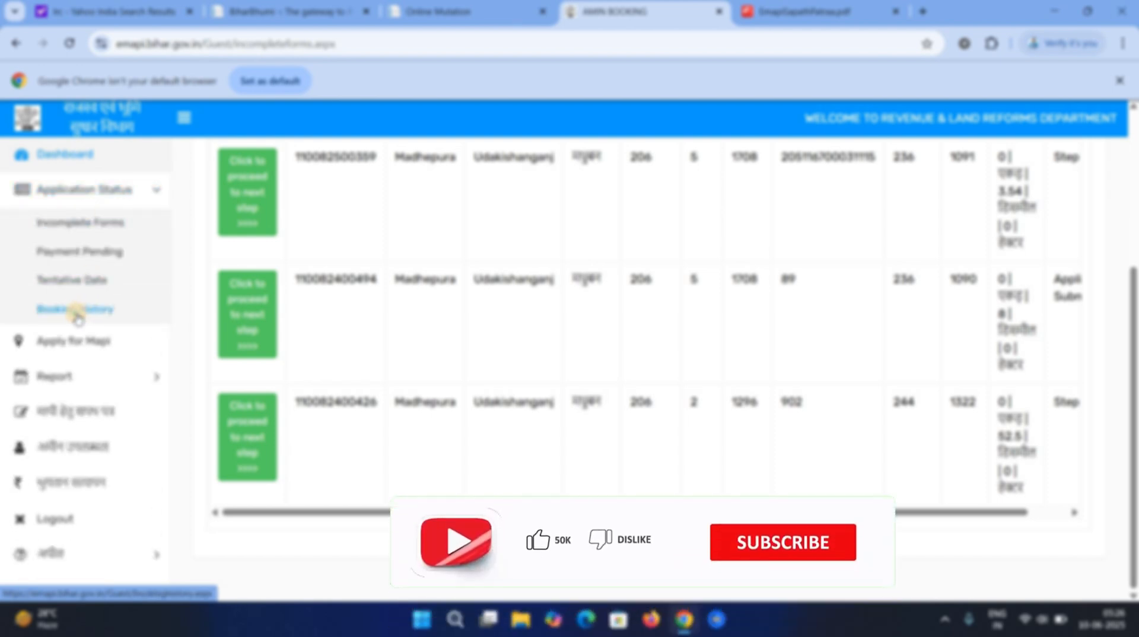
{"action": "left_click", "coordinate": [82, 312]}
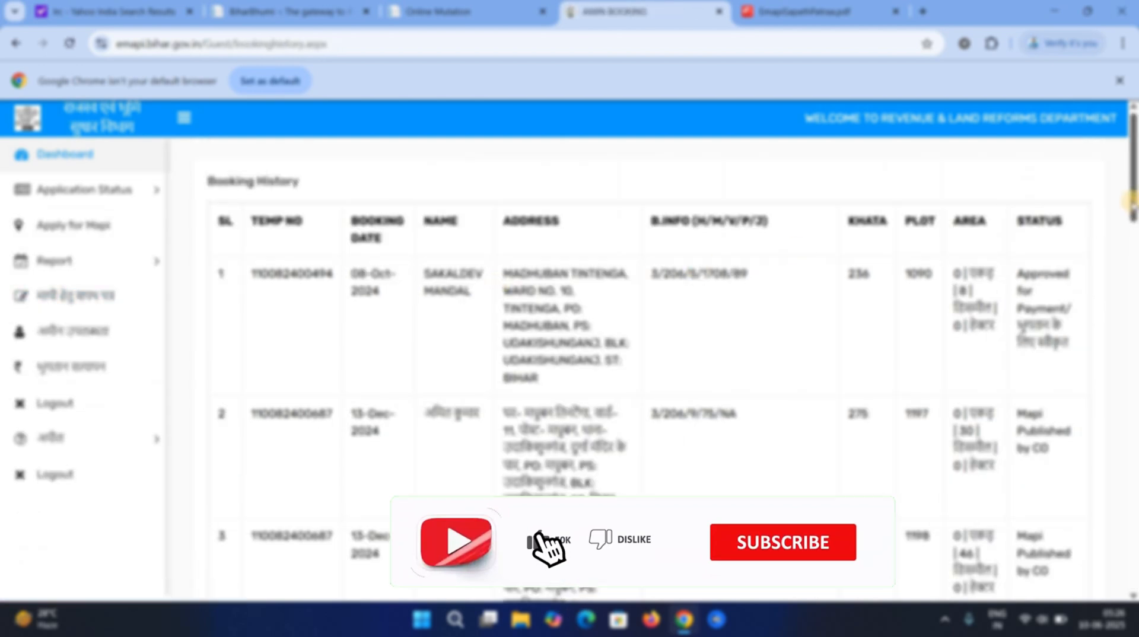
{"action": "scroll", "coordinate": [1134, 296], "scroll_direction": "down", "scroll_amount": 4}
{"action": "scroll", "coordinate": [677, 368], "scroll_direction": "down", "scroll_amount": 7}
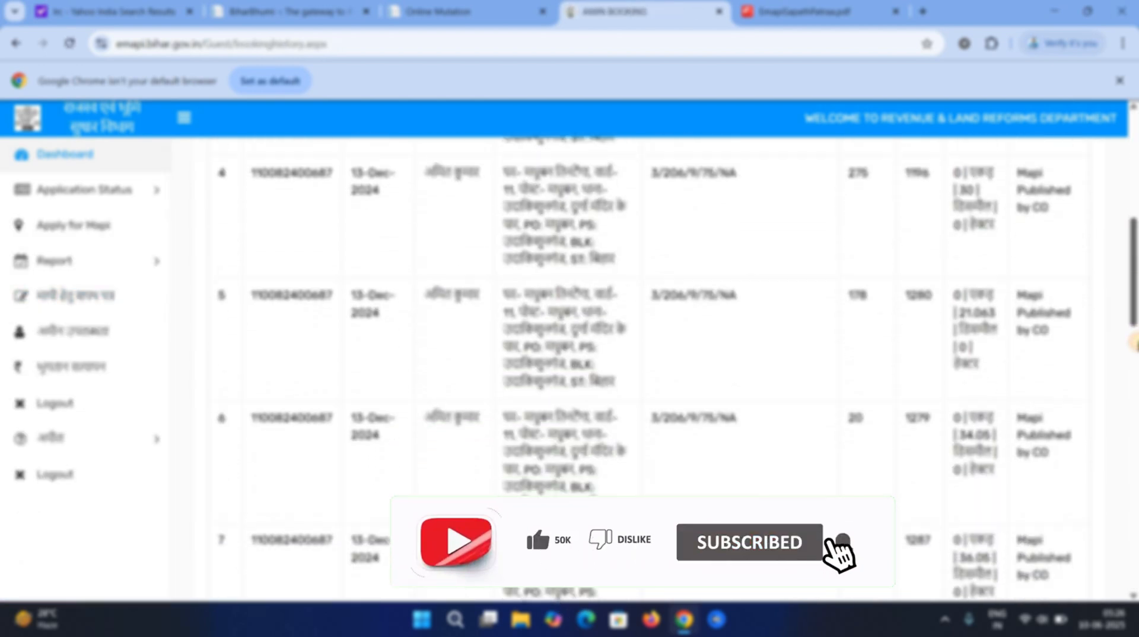
{"action": "scroll", "coordinate": [677, 368], "scroll_direction": "down", "scroll_amount": 3}
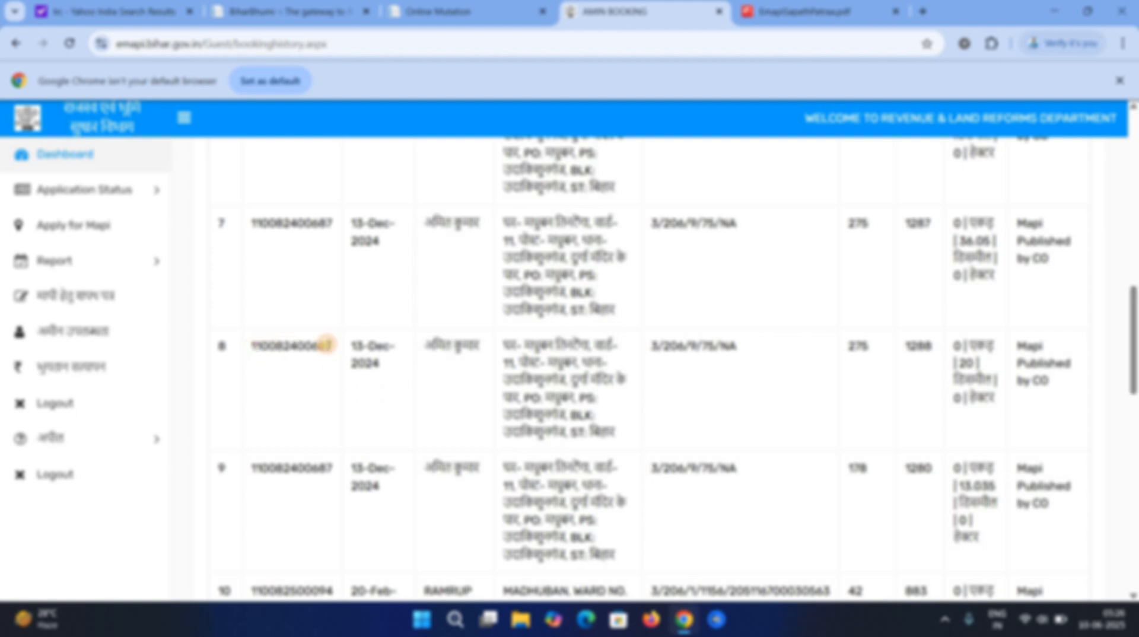
{"action": "double_click", "coordinate": [328, 346]}
{"action": "left_click", "coordinate": [335, 347]}
{"action": "double_click", "coordinate": [243, 350]}
{"action": "key", "text": "ctrl+c"}
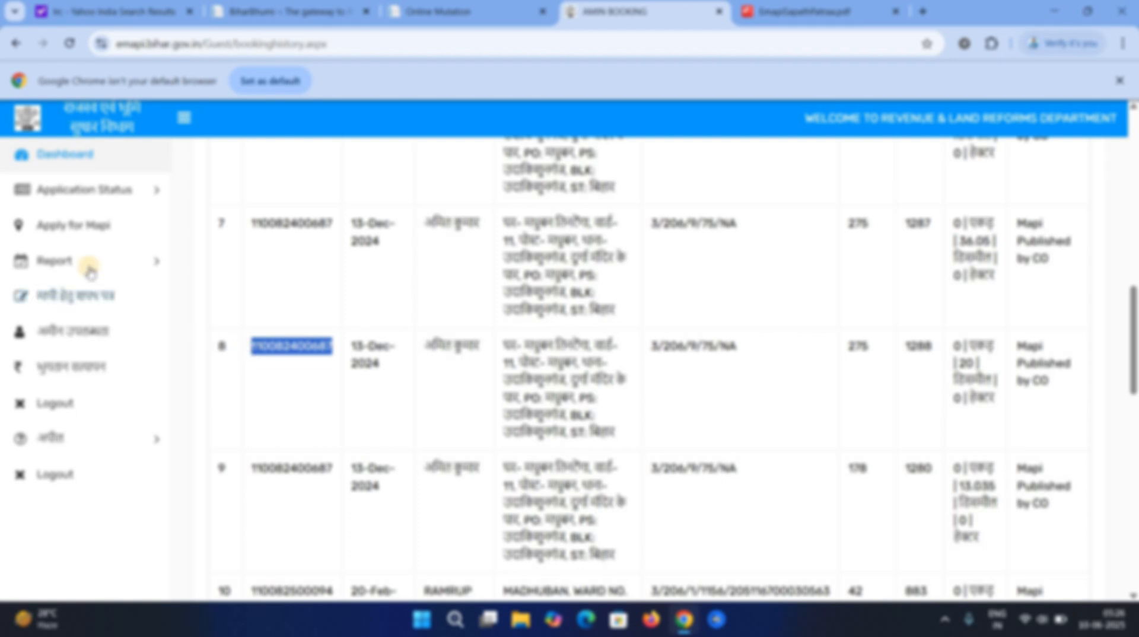
Look up the copied temp ID in the View Mapi report and review its application history.
{"action": "left_click", "coordinate": [151, 265]}
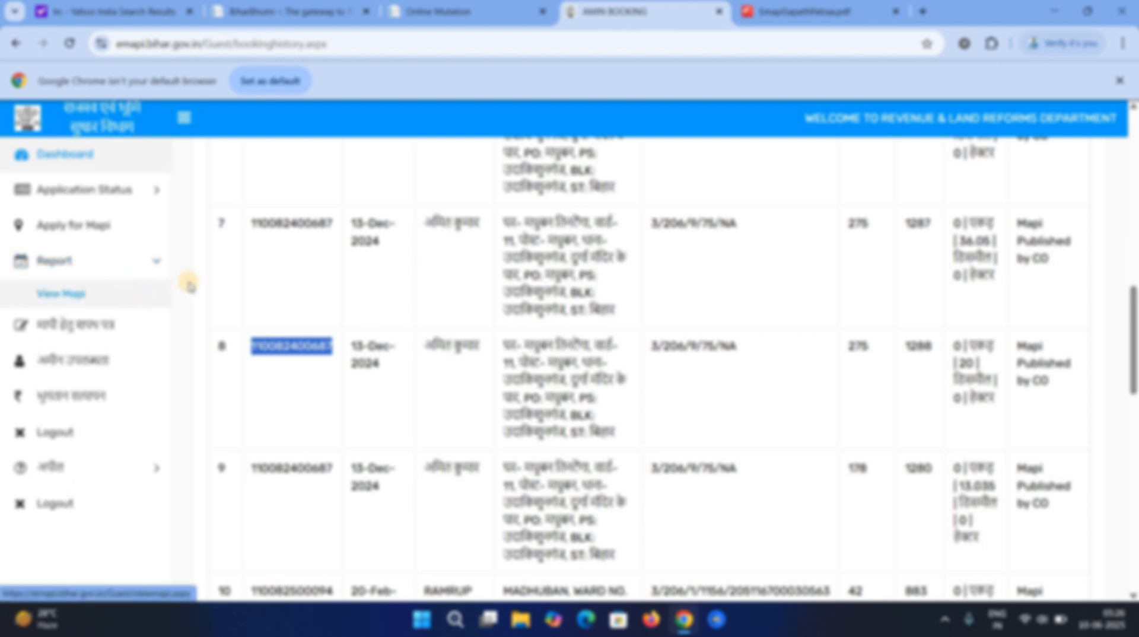
{"action": "left_click", "coordinate": [121, 297]}
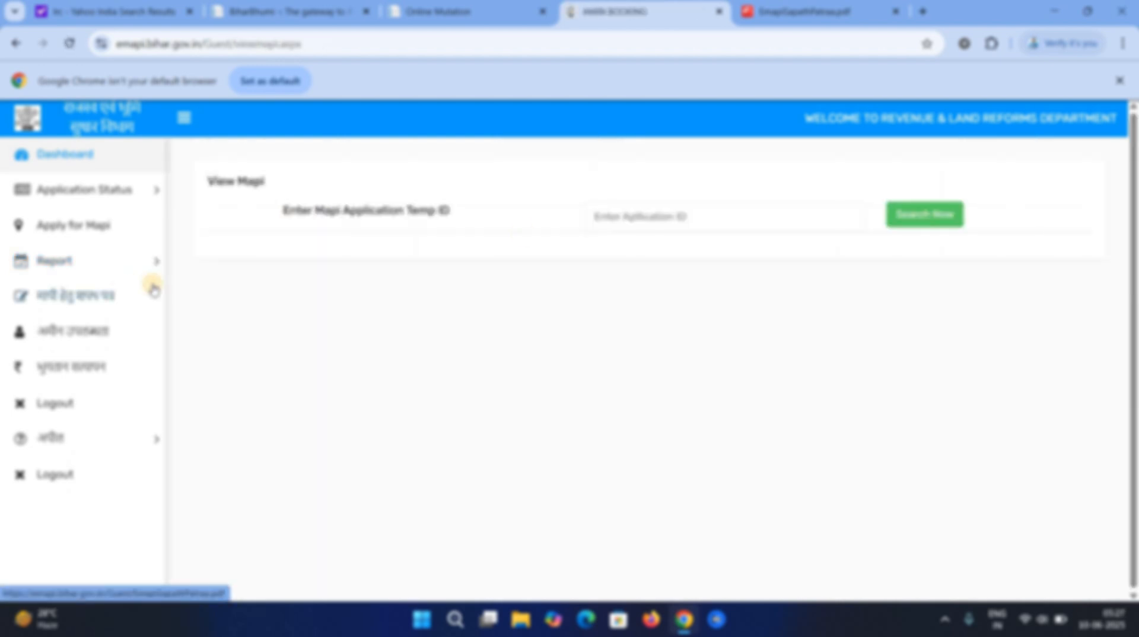
{"action": "left_click", "coordinate": [694, 218]}
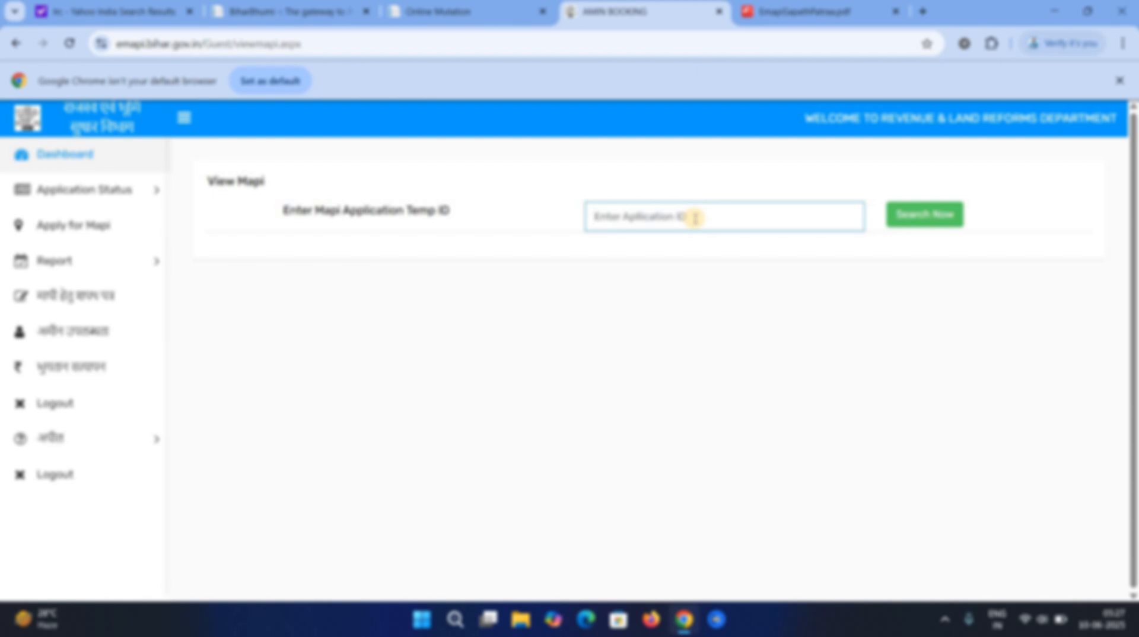
{"action": "key", "text": "ctrl+v"}
{"action": "left_click", "coordinate": [909, 221]}
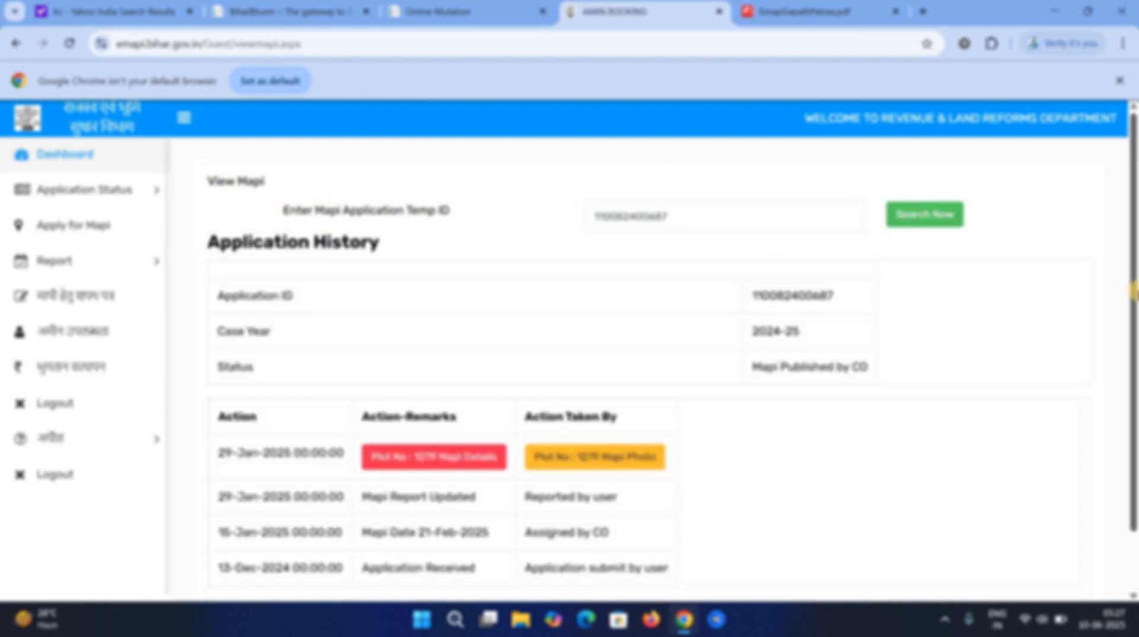
{"action": "scroll", "coordinate": [1134, 325], "scroll_direction": "down", "scroll_amount": 2}
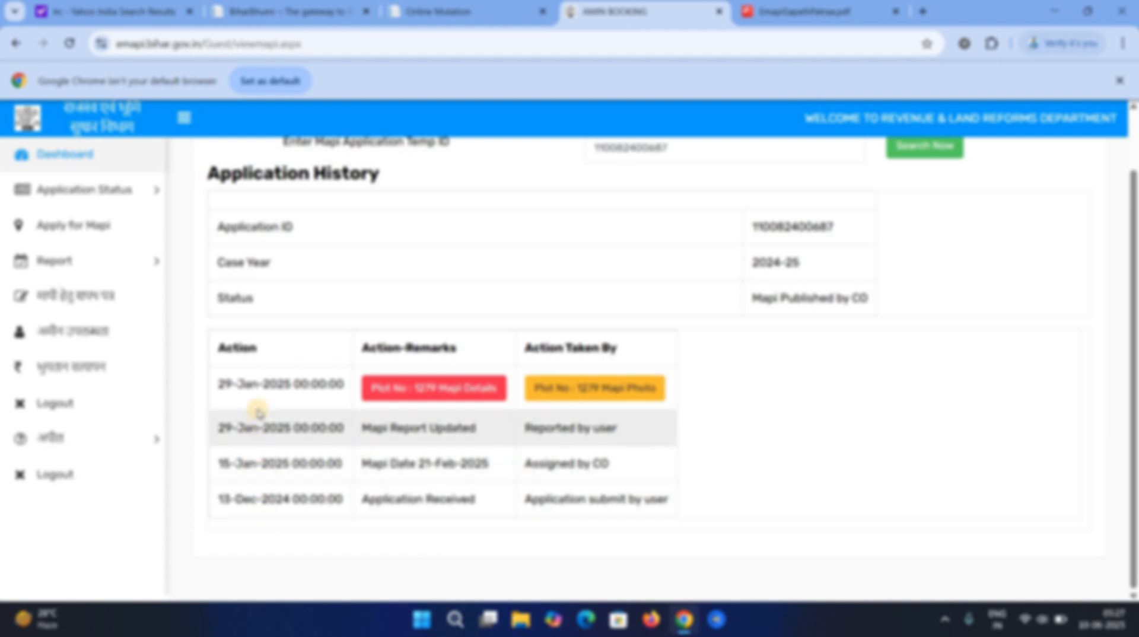
View the plot's mapi photo and its mapi details document, returning to the application history page after each.
{"action": "left_click", "coordinate": [598, 389]}
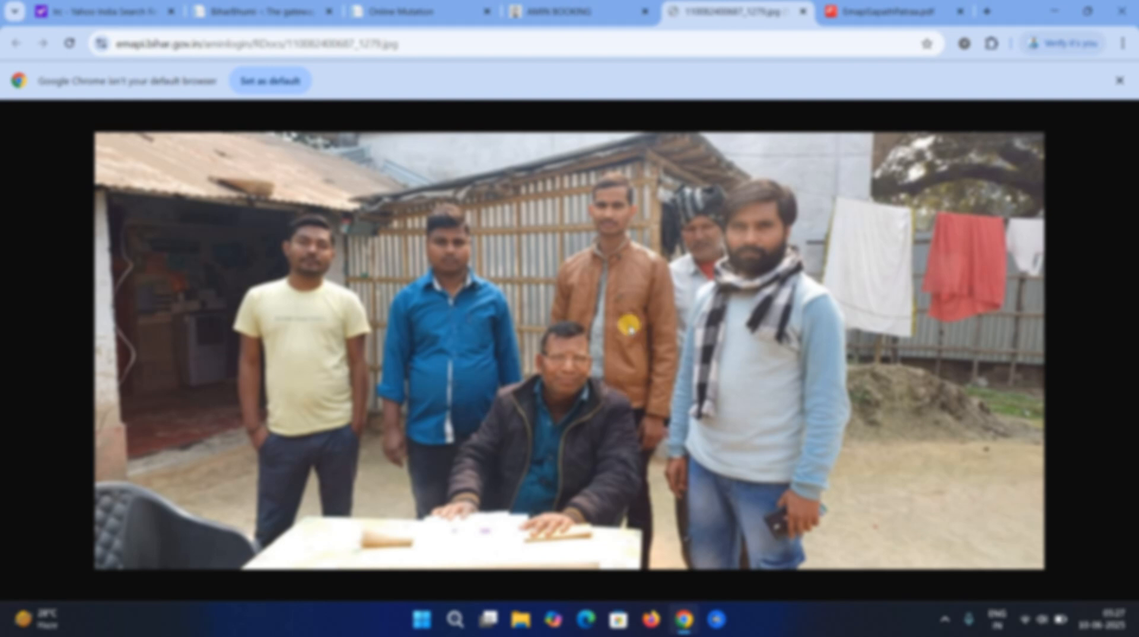
{"action": "left_click", "coordinate": [560, 12]}
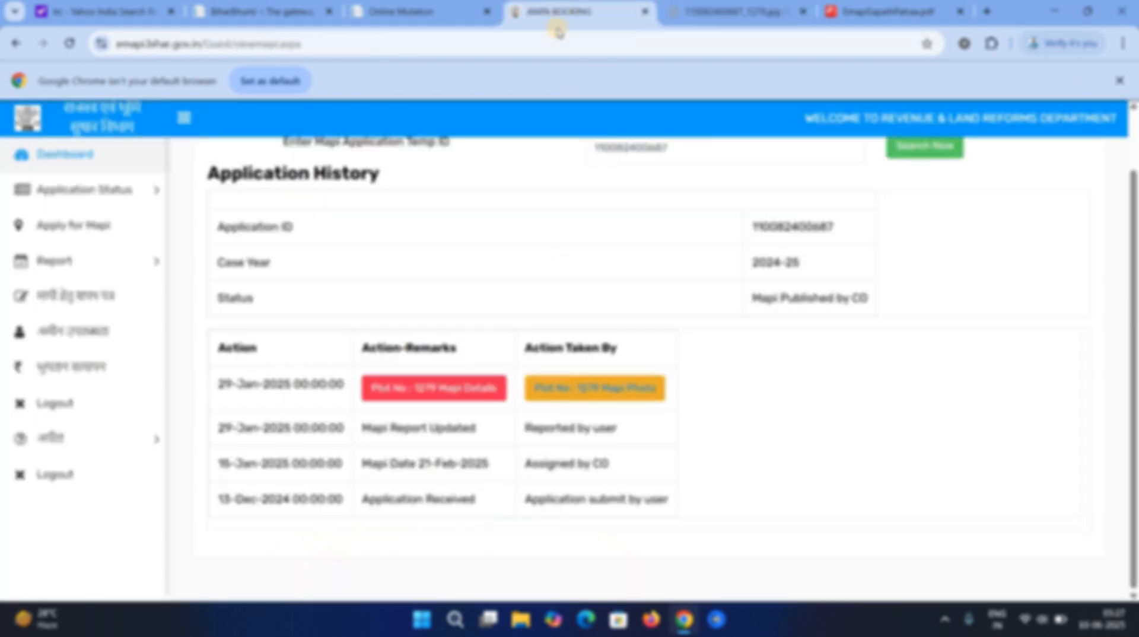
{"action": "left_click", "coordinate": [441, 388]}
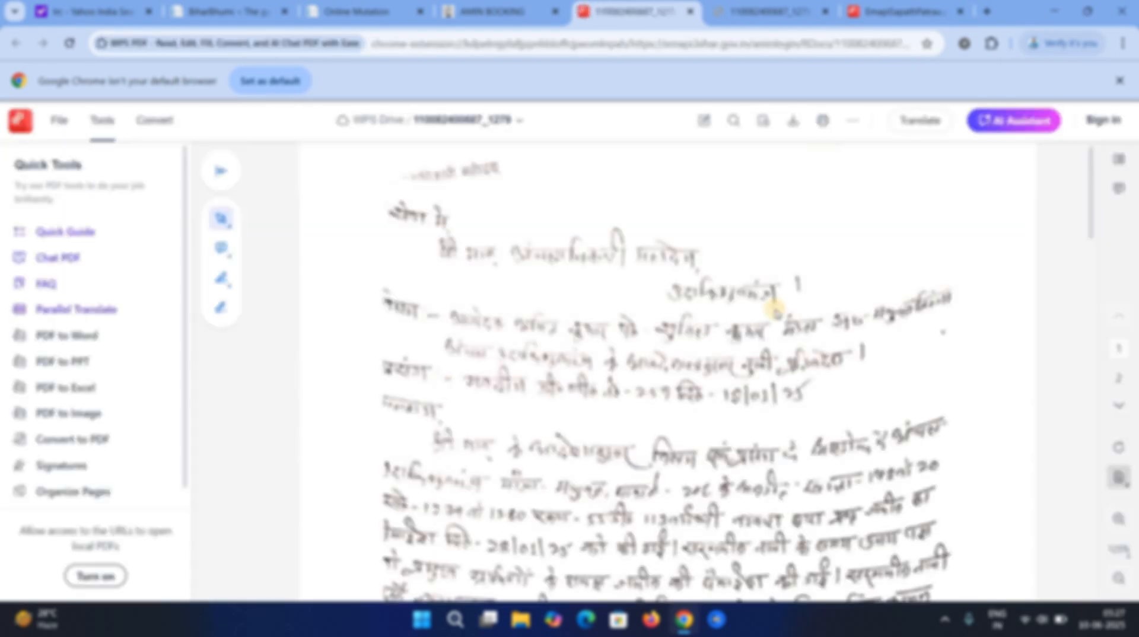
{"action": "mouse_move", "coordinate": [1089, 232]}
{"action": "left_mouse_down"}
{"action": "mouse_move", "coordinate": [1131, 480]}
{"action": "mouse_move", "coordinate": [1138, 635]}
{"action": "left_mouse_up"}
{"action": "left_click_drag", "start_coordinate": [1074, 418], "coordinate": [467, 16]}
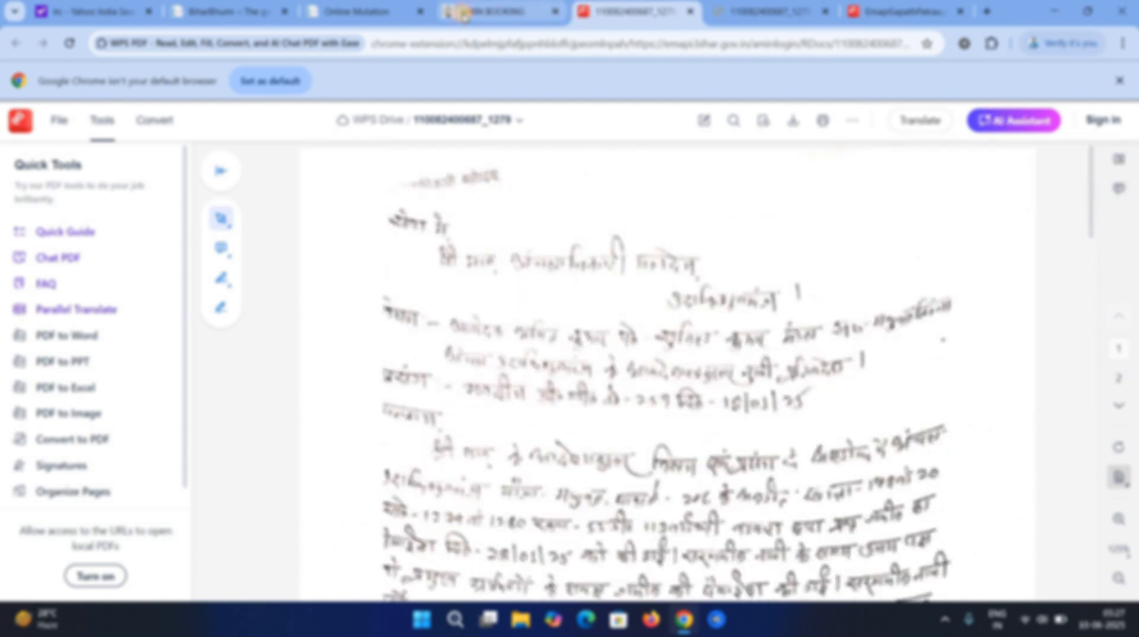
{"action": "left_click", "coordinate": [464, 15]}
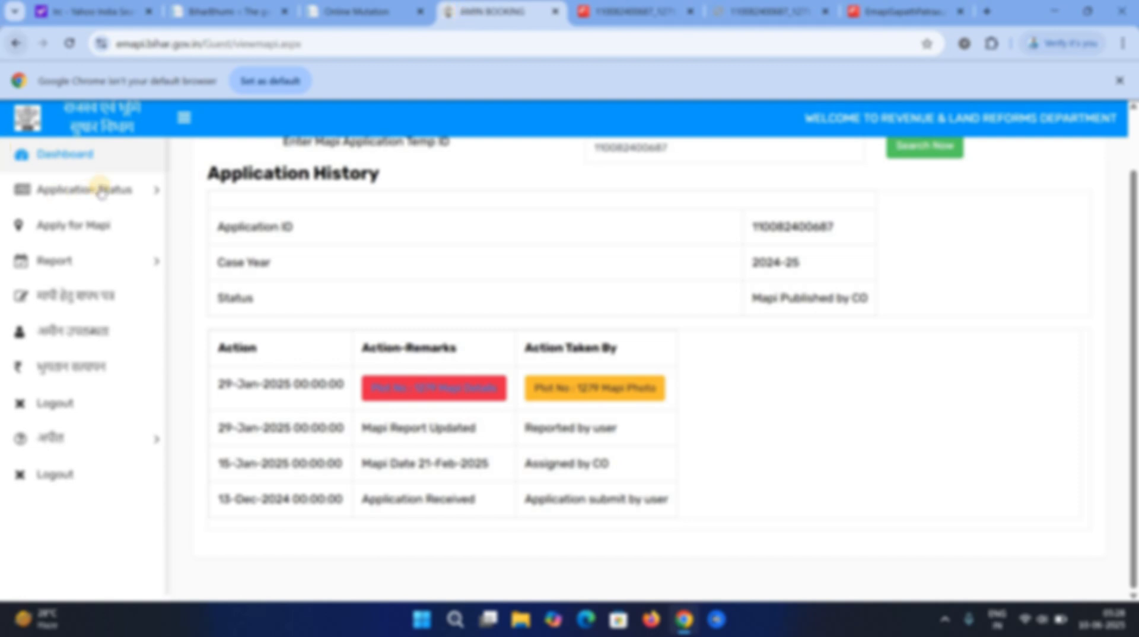
Reopen the View Mapi report and fill in the copied temp ID as the mapi application ID.
{"action": "left_click", "coordinate": [112, 268]}
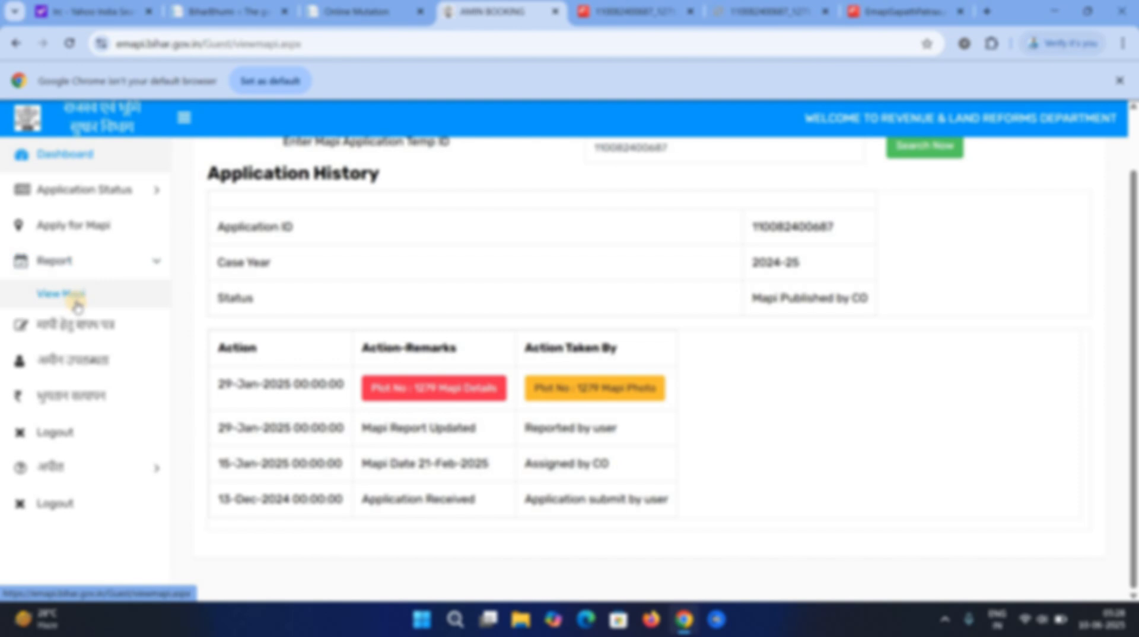
{"action": "left_click", "coordinate": [75, 300]}
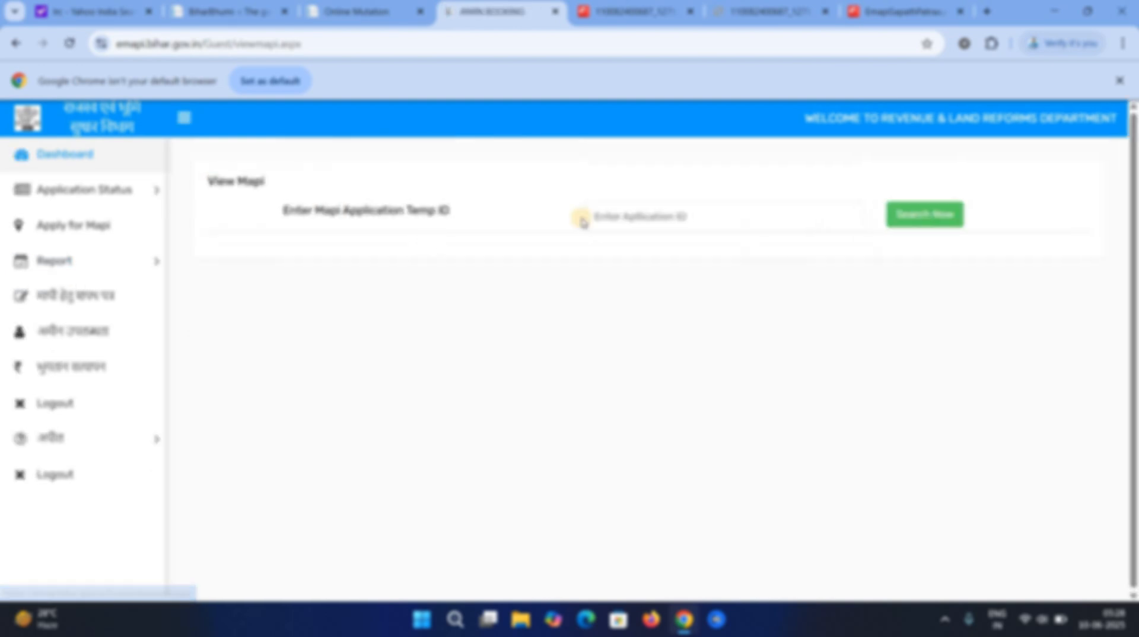
{"action": "left_click", "coordinate": [670, 223]}
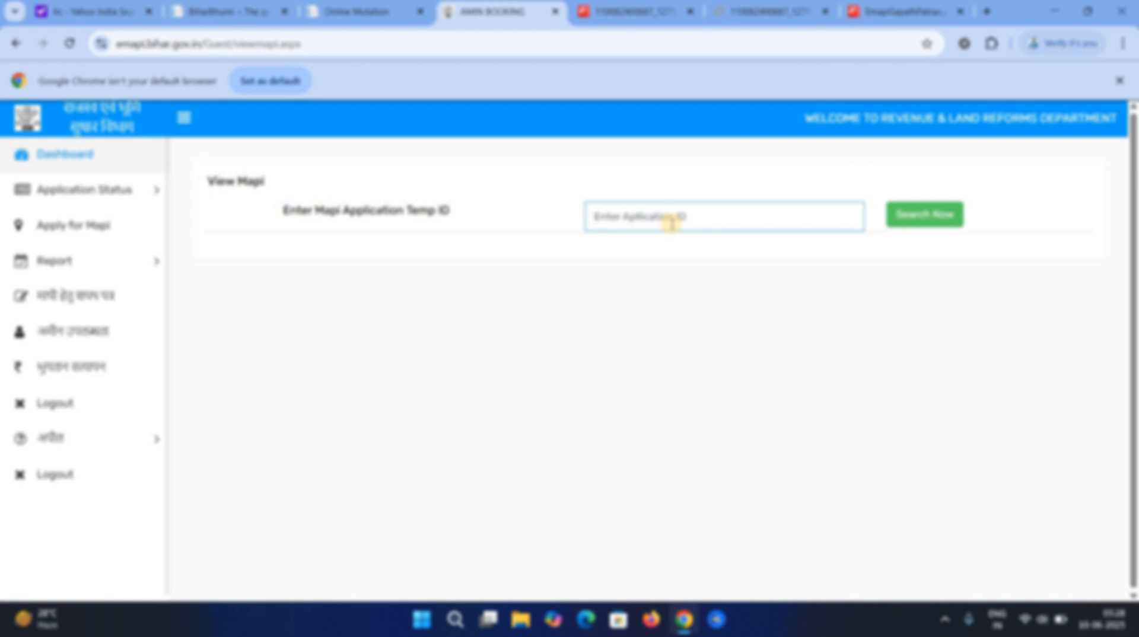
{"action": "key", "text": "ctrl+v"}
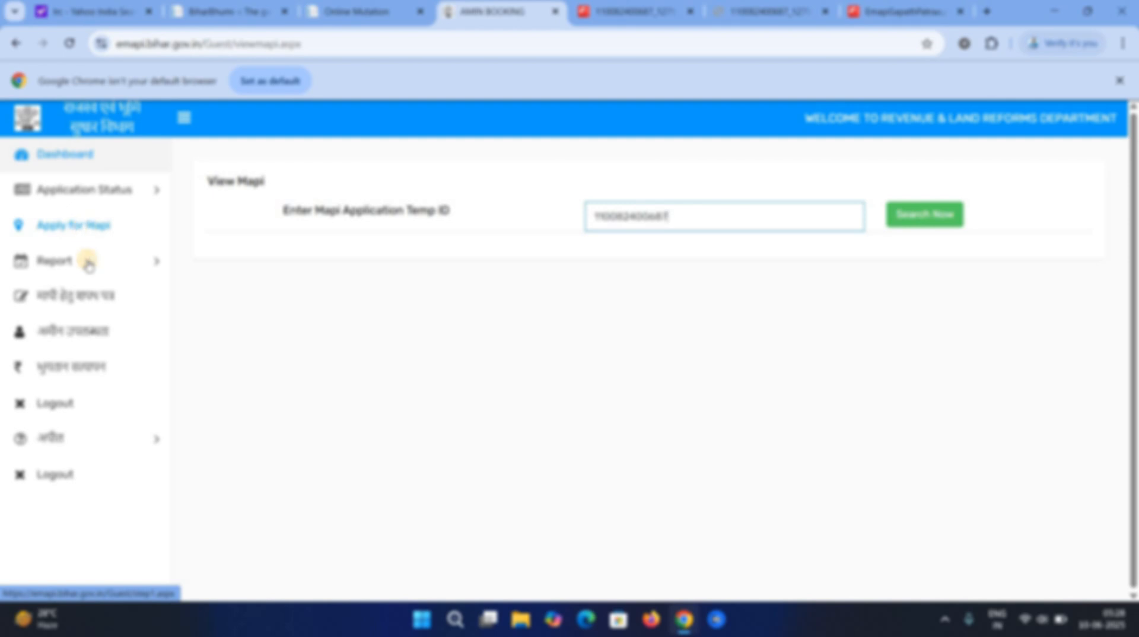
{"action": "left_click", "coordinate": [157, 197]}
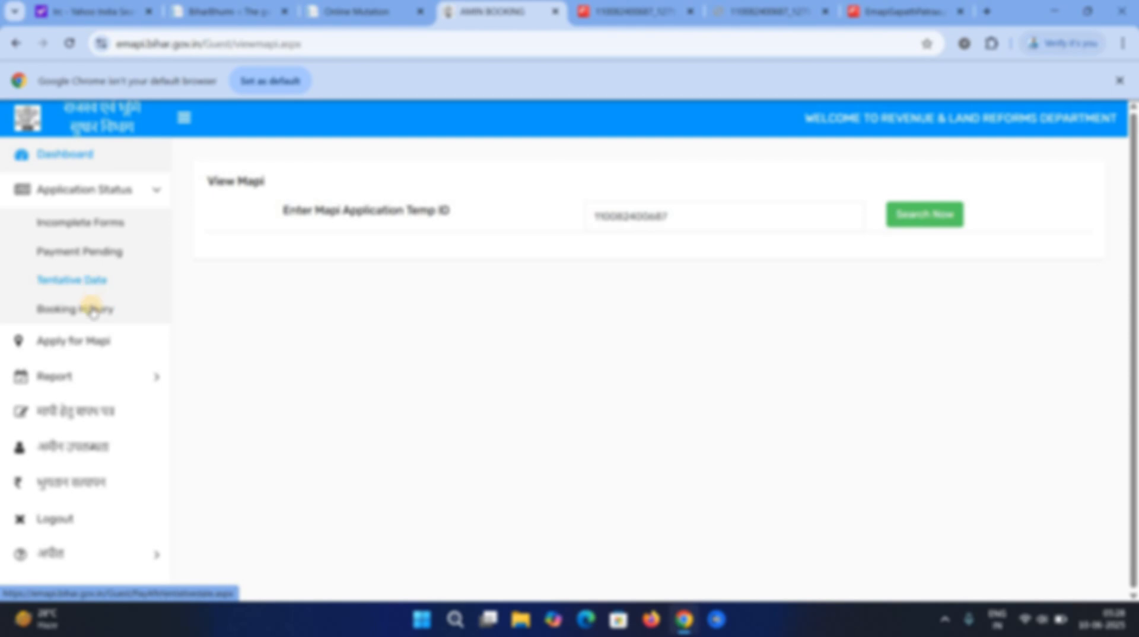
{"action": "left_click", "coordinate": [154, 189]}
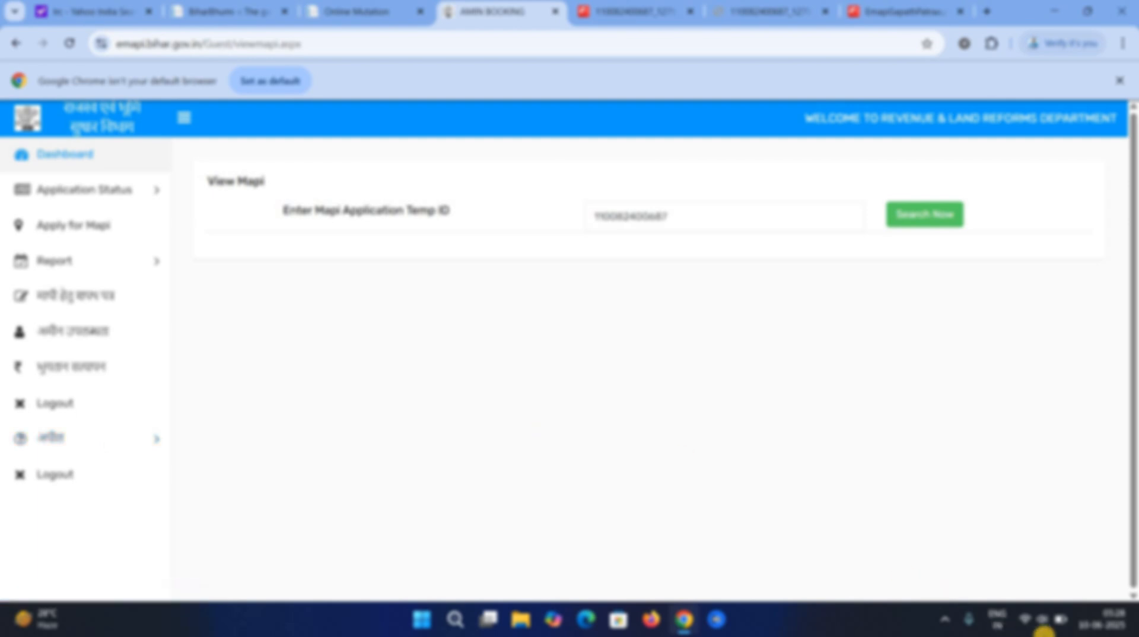
{"action": "left_click", "coordinate": [945, 619]}
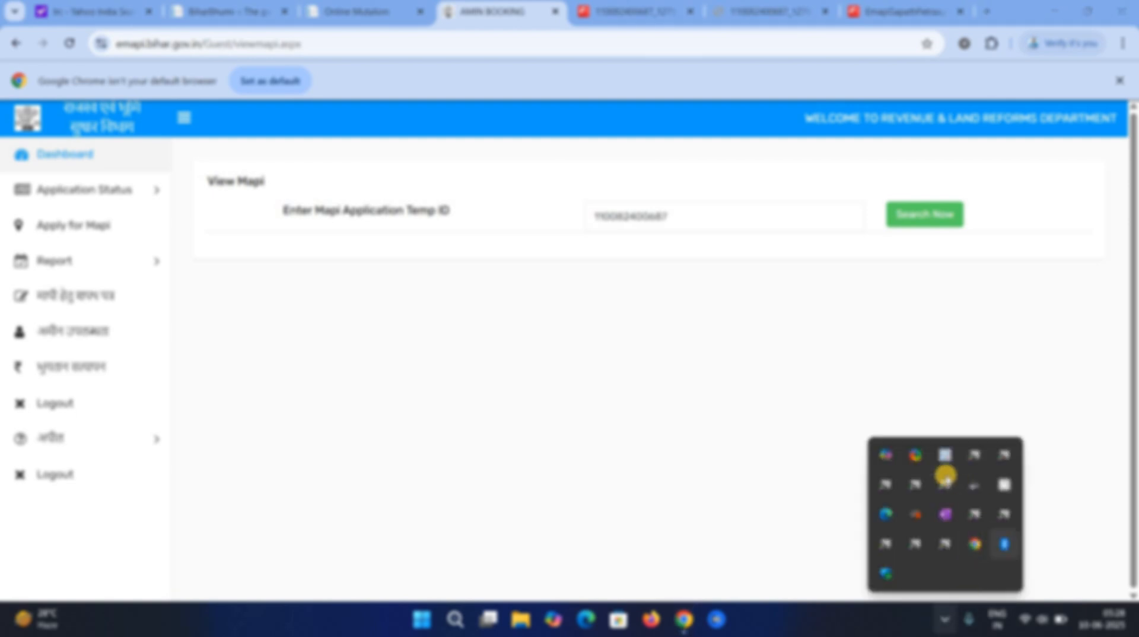